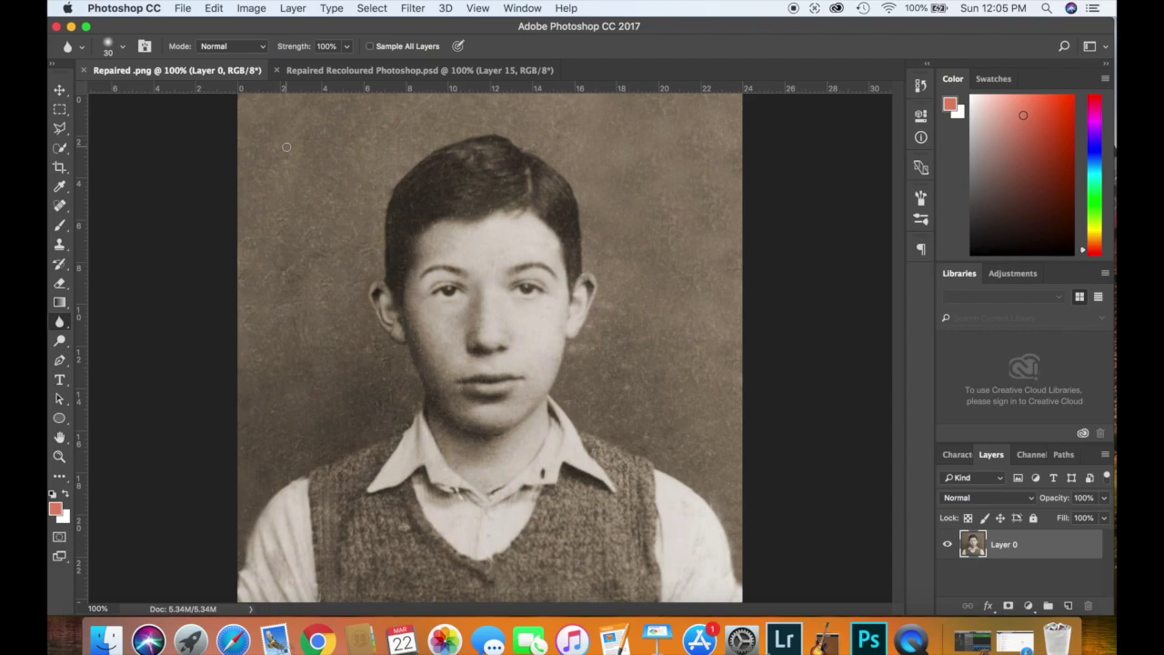
{"action": "left_click", "coordinate": [336, 72]}
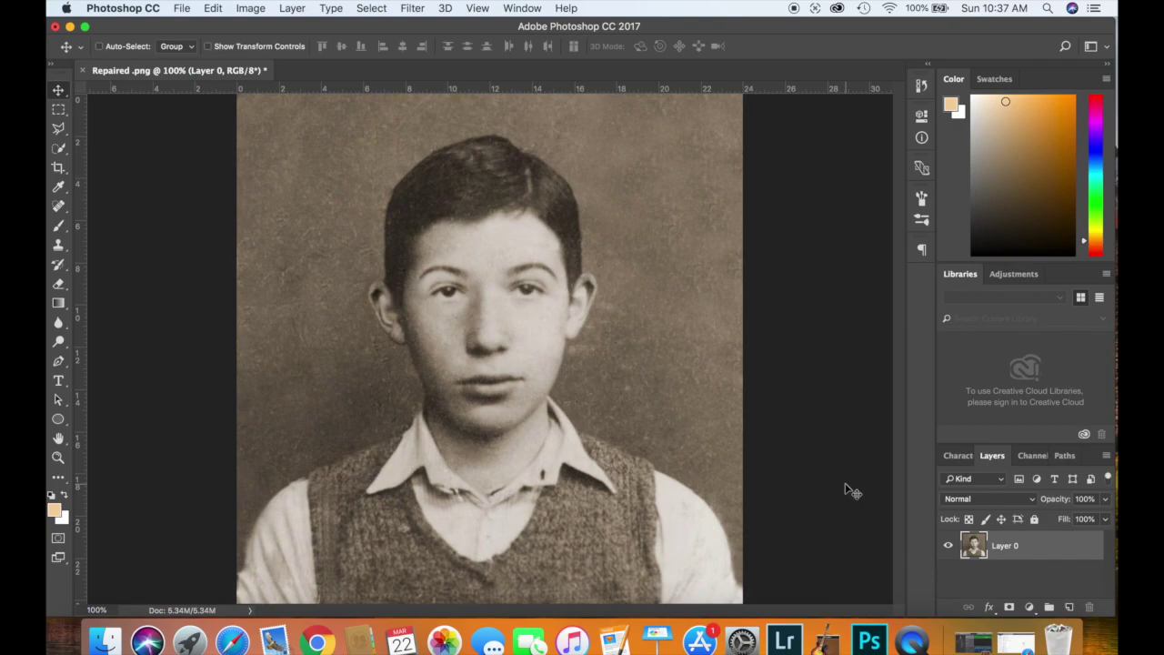
Duplicate Layer 0 and desaturate the copy to black and white.
{"action": "key", "text": "super"}
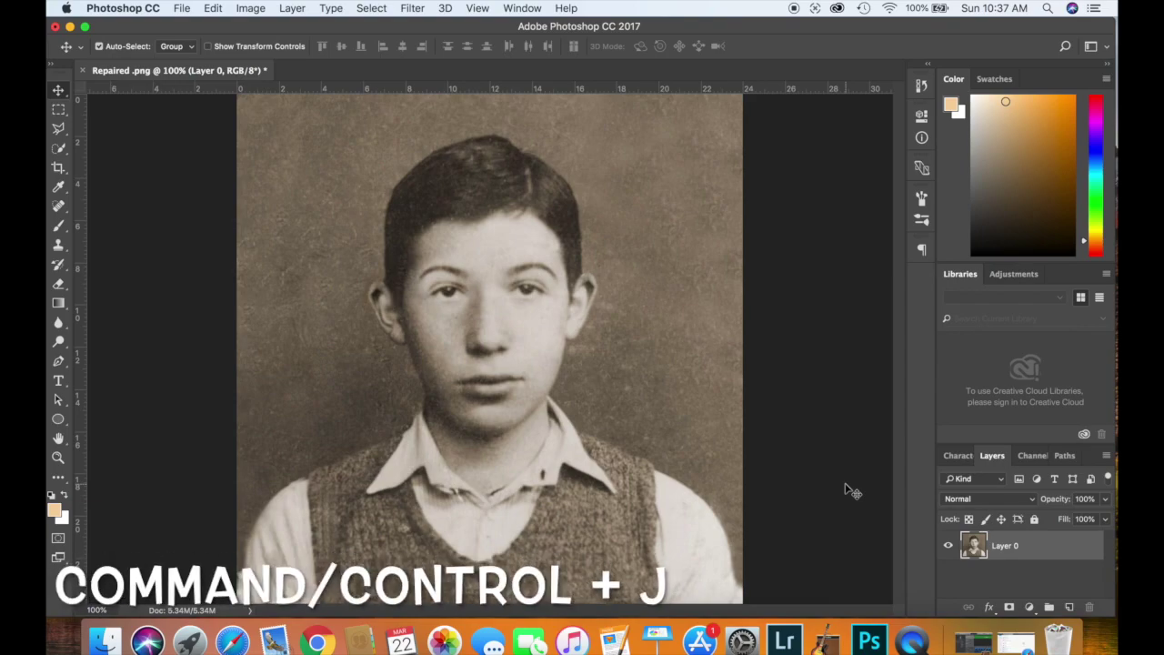
{"action": "key", "text": "super+j"}
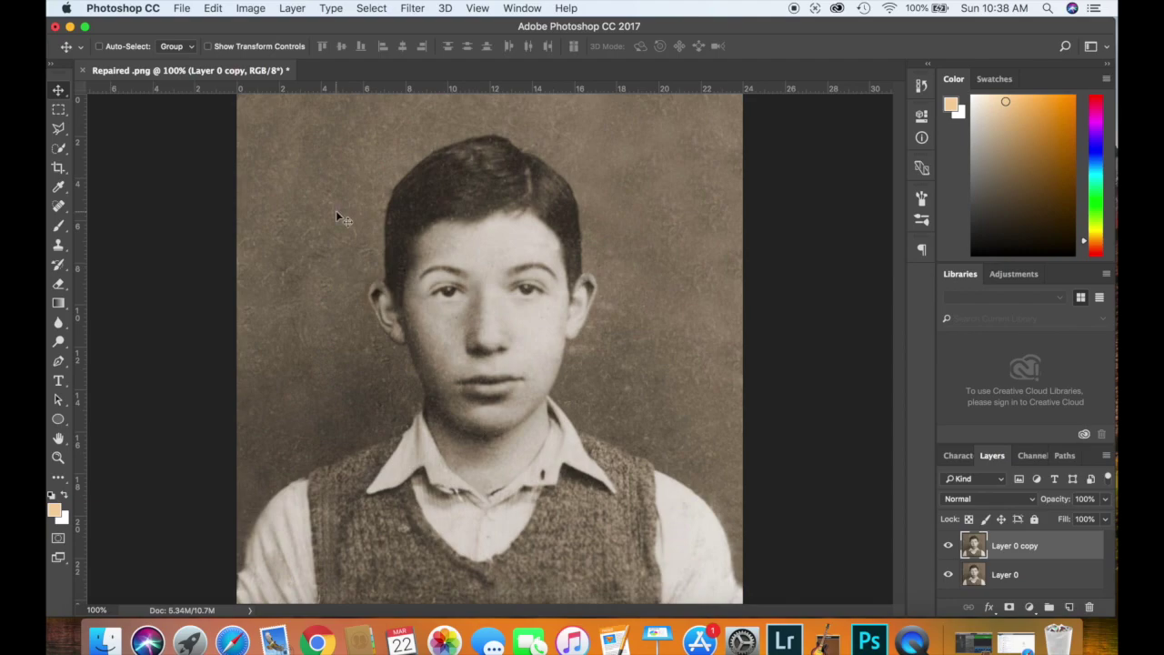
{"action": "left_click", "coordinate": [253, 9]}
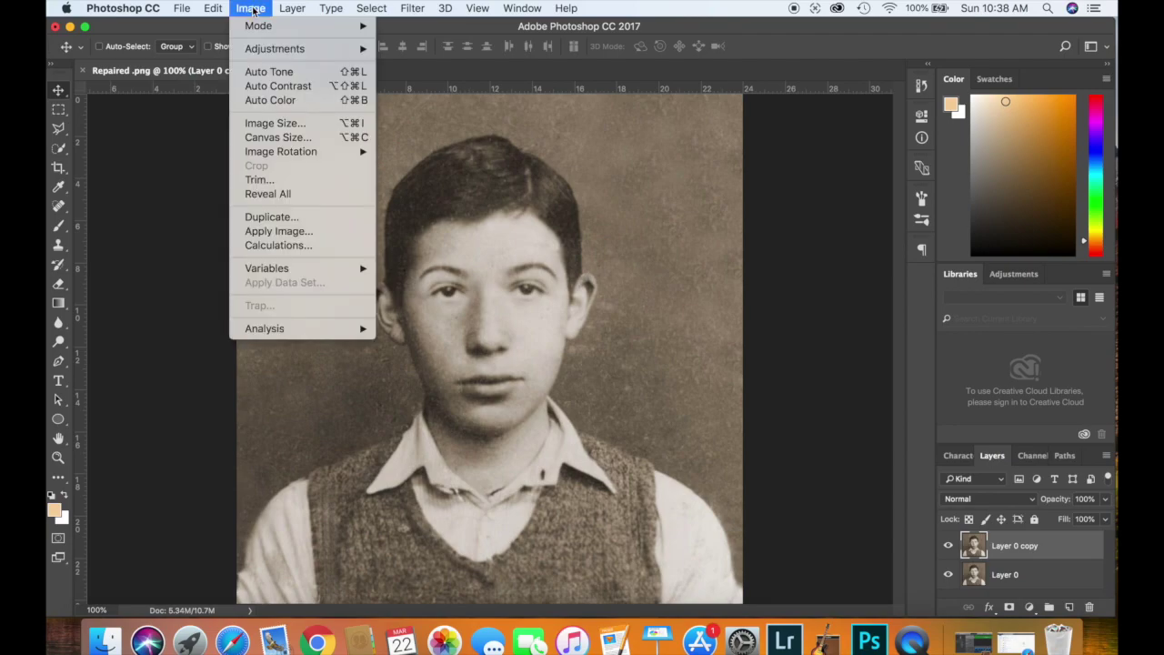
{"action": "mouse_move", "coordinate": [255, 51]}
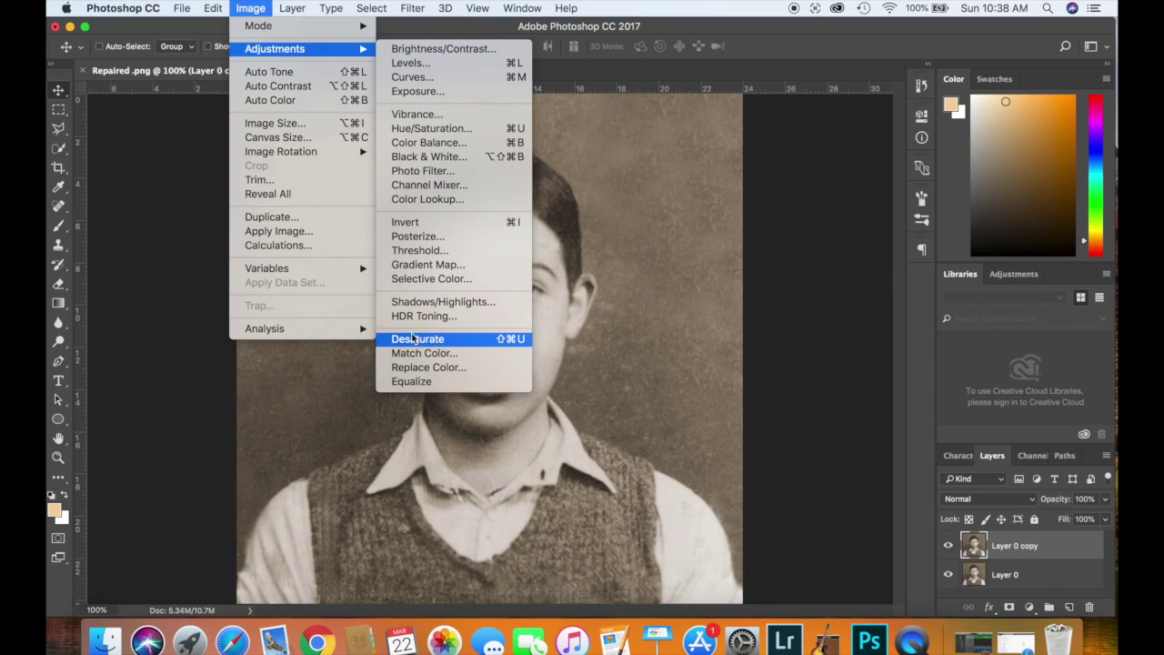
{"action": "left_click", "coordinate": [407, 341]}
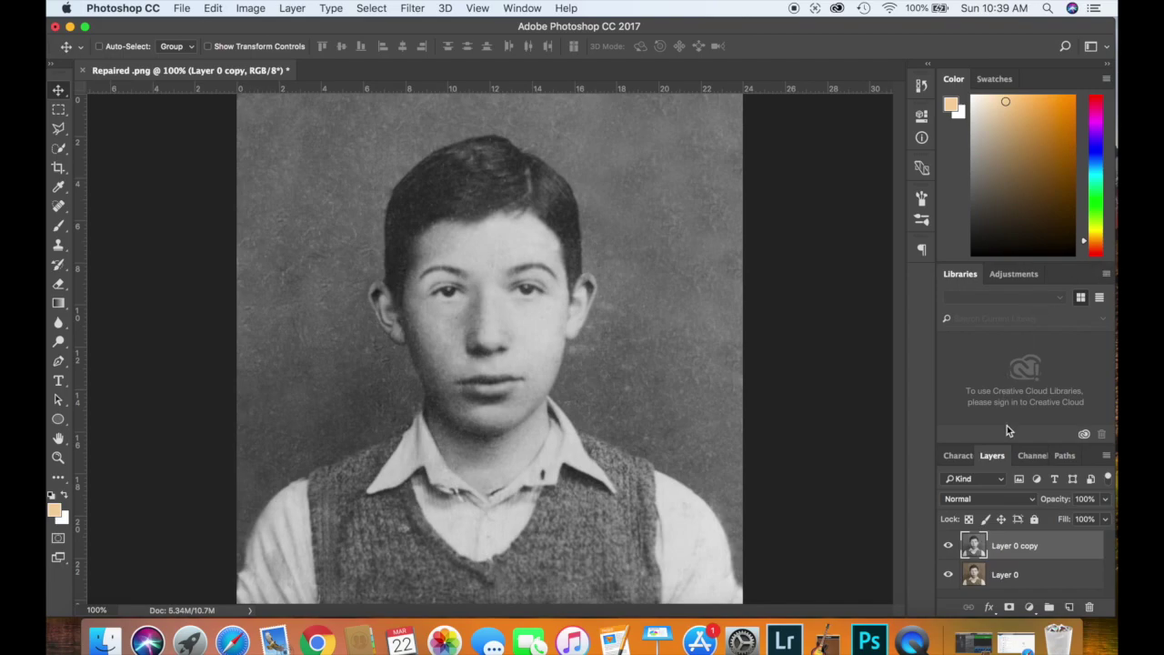
Add a new layer above the desaturated copy and use skin tone #f5d1a2 as the foreground colour for the Brush tool.
{"action": "left_click", "coordinate": [1069, 608]}
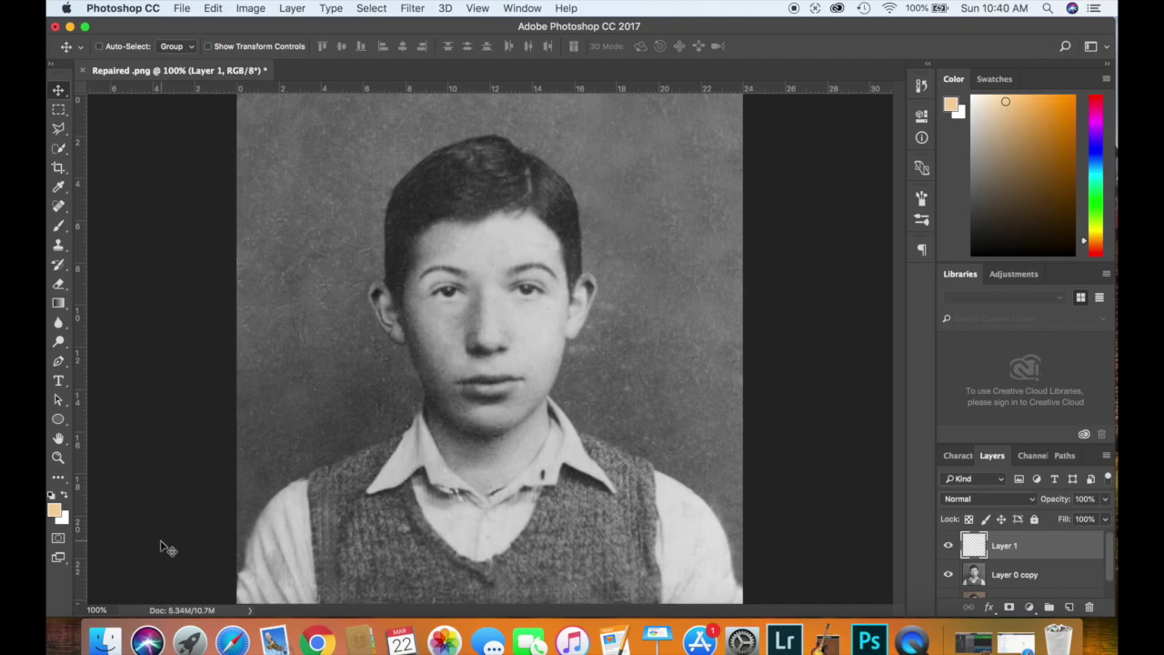
{"action": "left_click", "coordinate": [59, 228]}
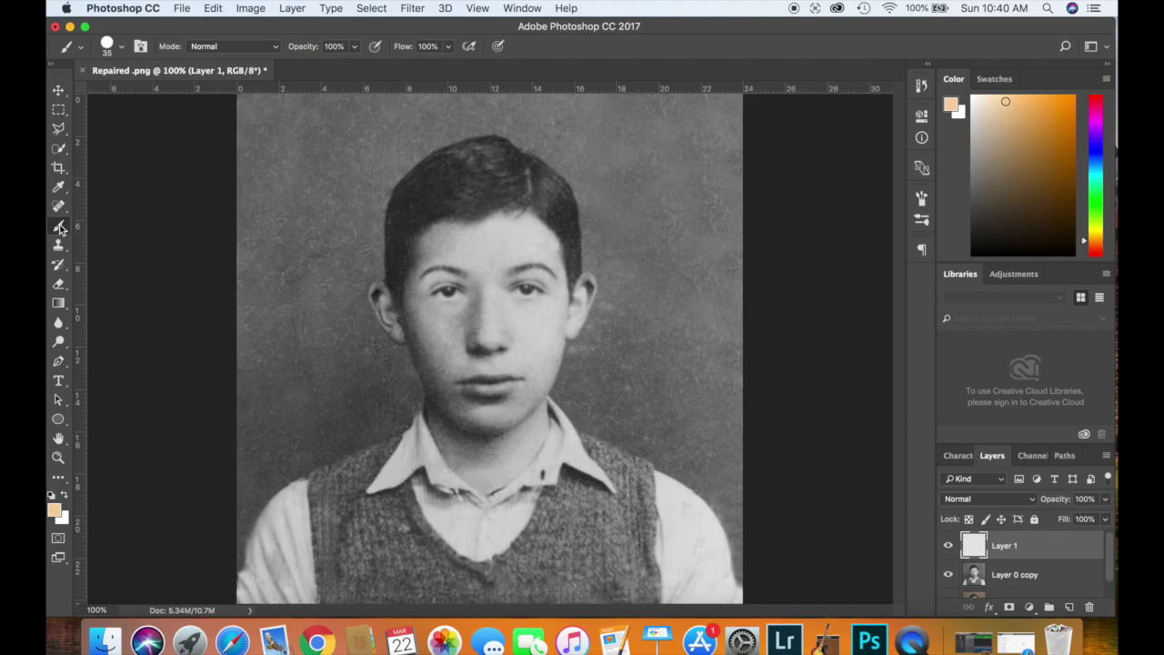
{"action": "left_click", "coordinate": [55, 512]}
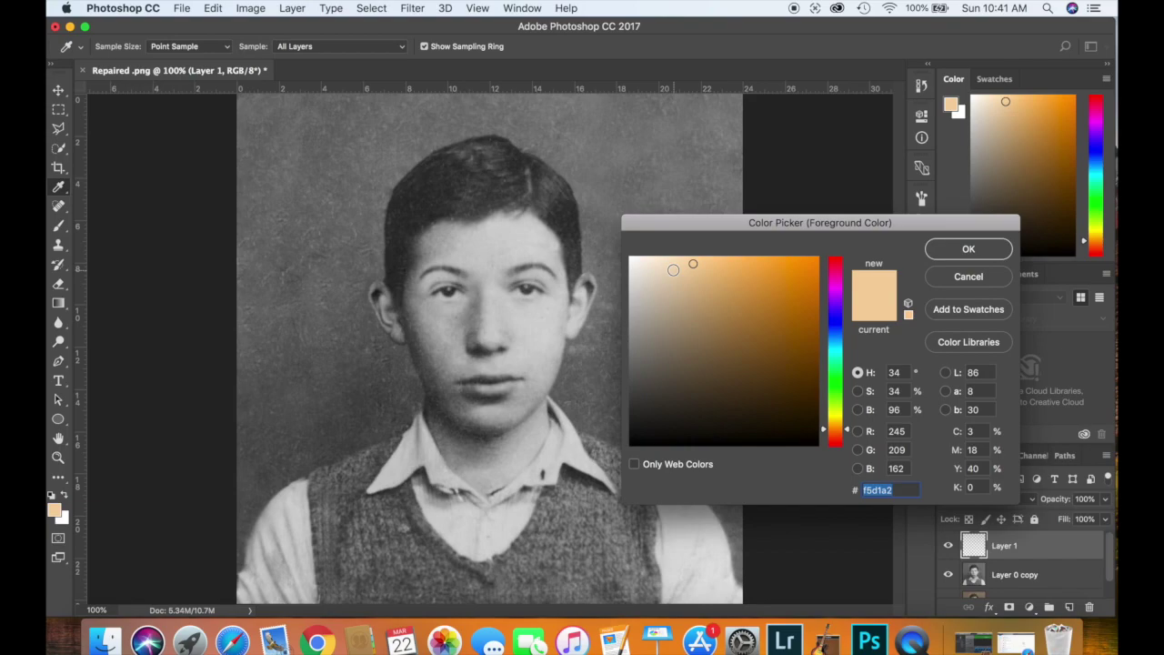
{"action": "key", "text": "Return"}
{"action": "key", "text": "b"}
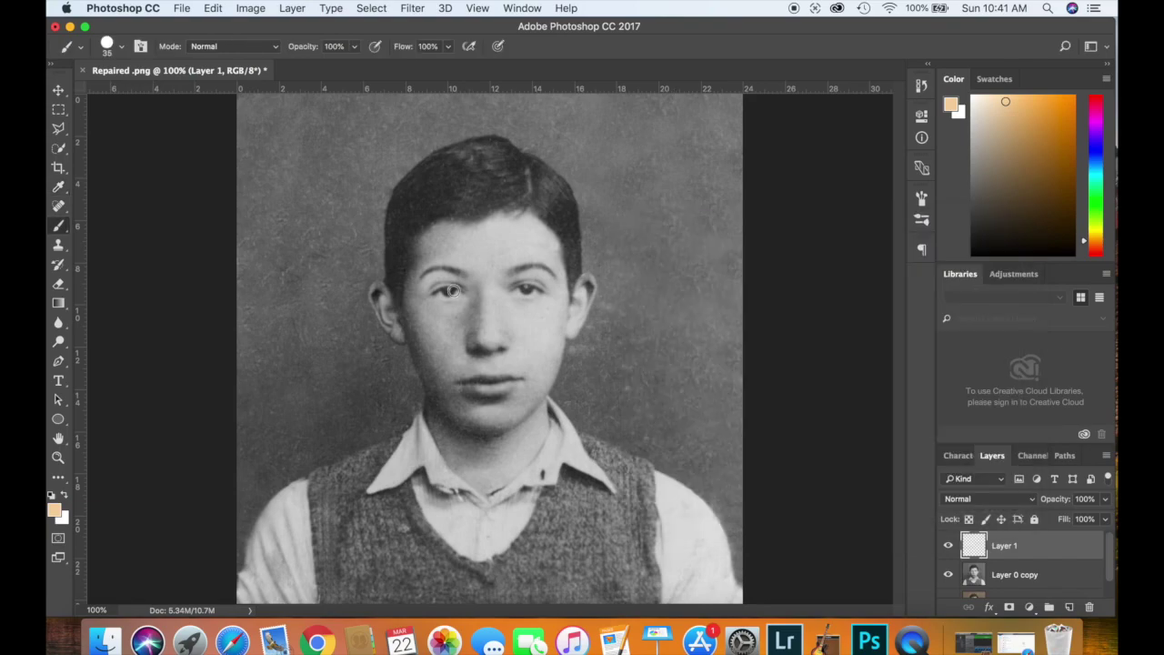
Enlarge the hard brush to 78 px and paint the boy's face, chin and upper neck with the skin tone.
{"action": "left_click", "coordinate": [111, 50]}
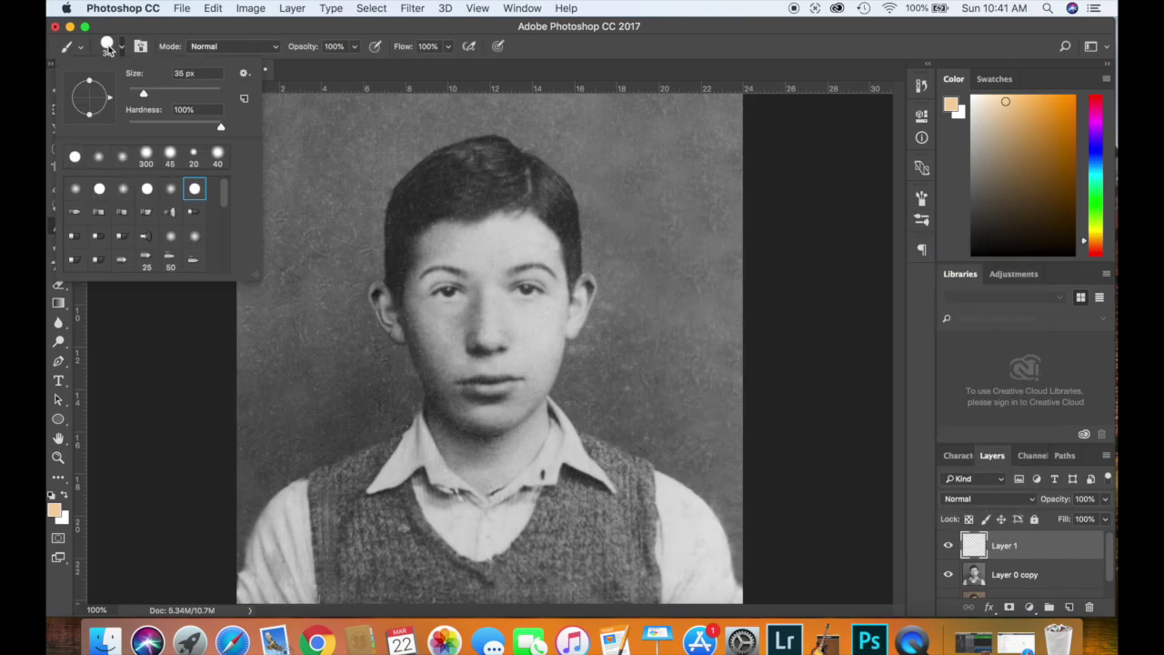
{"action": "left_click", "coordinate": [164, 95]}
{"action": "left_click", "coordinate": [477, 289]}
{"action": "left_click", "coordinate": [476, 290]}
{"action": "mouse_move", "coordinate": [477, 289]}
{"action": "left_mouse_down"}
{"action": "mouse_move", "coordinate": [449, 280]}
{"action": "mouse_move", "coordinate": [501, 329]}
{"action": "mouse_move", "coordinate": [457, 349]}
{"action": "mouse_move", "coordinate": [446, 303]}
{"action": "mouse_move", "coordinate": [460, 332]}
{"action": "left_mouse_up"}
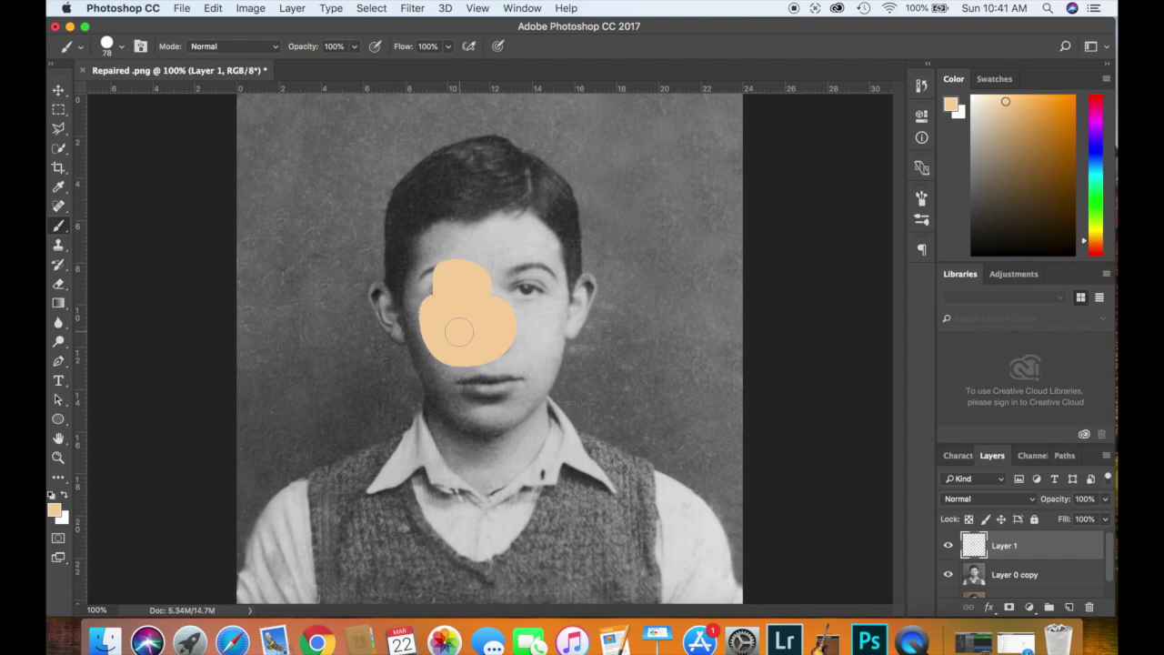
{"action": "mouse_move", "coordinate": [412, 306]}
{"action": "left_mouse_down"}
{"action": "mouse_move", "coordinate": [420, 238]}
{"action": "mouse_move", "coordinate": [437, 223]}
{"action": "mouse_move", "coordinate": [482, 227]}
{"action": "mouse_move", "coordinate": [523, 210]}
{"action": "mouse_move", "coordinate": [555, 250]}
{"action": "mouse_move", "coordinate": [550, 328]}
{"action": "mouse_move", "coordinate": [513, 336]}
{"action": "mouse_move", "coordinate": [512, 306]}
{"action": "mouse_move", "coordinate": [481, 274]}
{"action": "mouse_move", "coordinate": [433, 288]}
{"action": "mouse_move", "coordinate": [515, 260]}
{"action": "mouse_move", "coordinate": [507, 254]}
{"action": "mouse_move", "coordinate": [410, 322]}
{"action": "mouse_move", "coordinate": [453, 367]}
{"action": "left_mouse_up"}
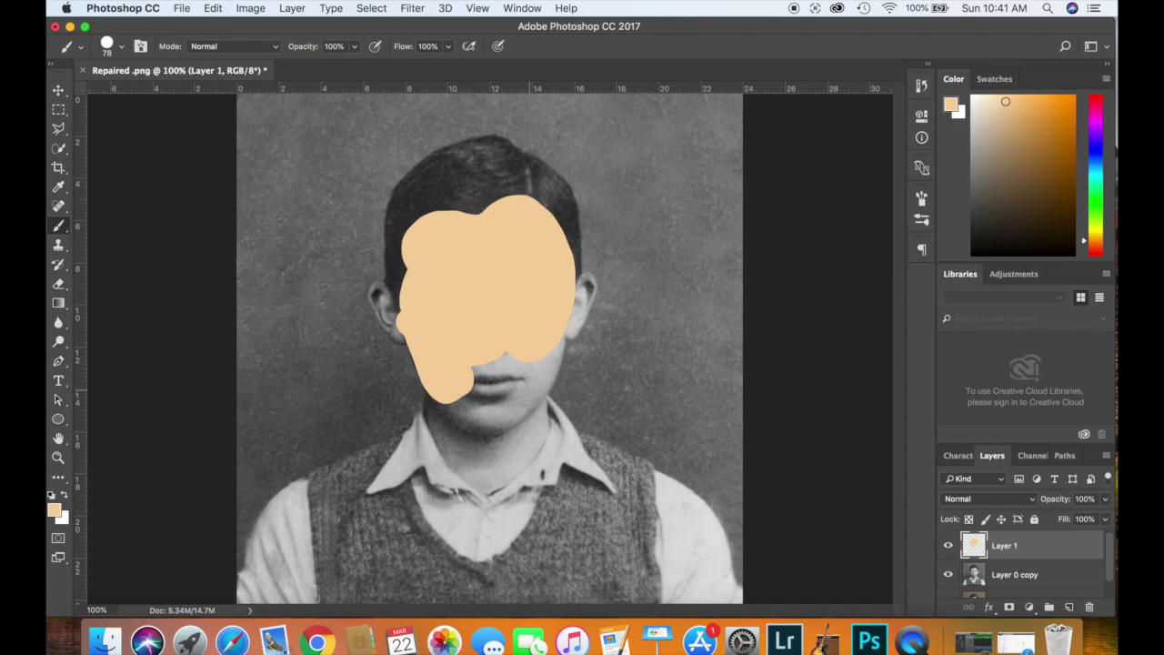
{"action": "left_click_drag", "start_coordinate": [532, 393], "coordinate": [551, 335]}
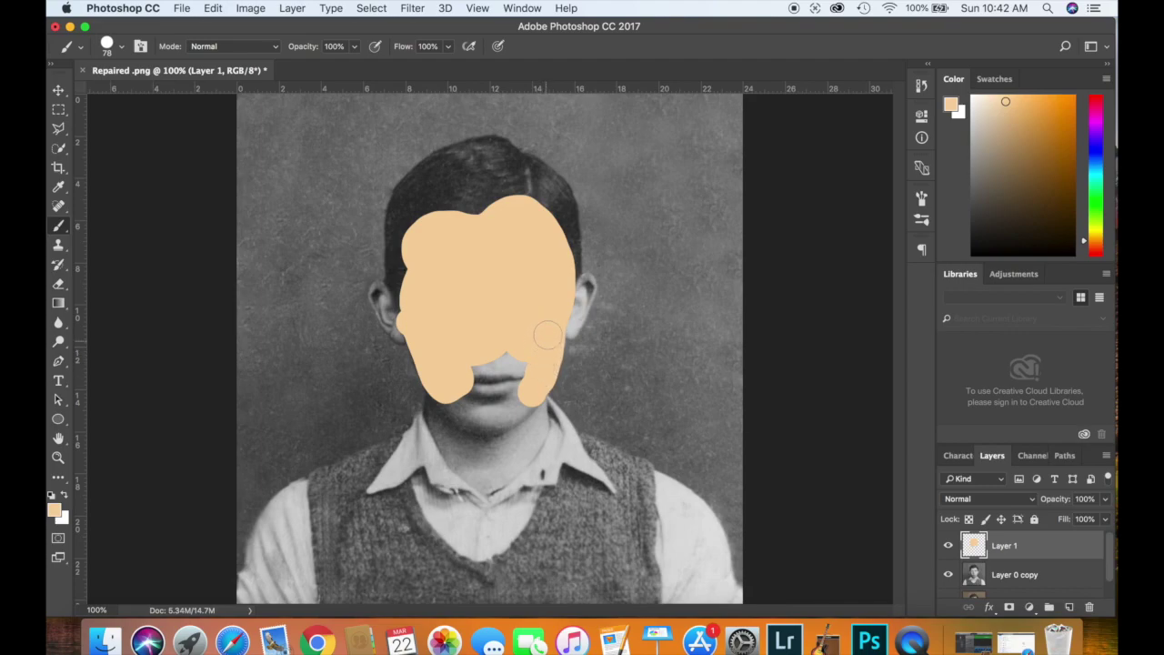
{"action": "mouse_move", "coordinate": [446, 411]}
{"action": "left_mouse_down"}
{"action": "mouse_move", "coordinate": [433, 415]}
{"action": "mouse_move", "coordinate": [441, 388]}
{"action": "left_mouse_up"}
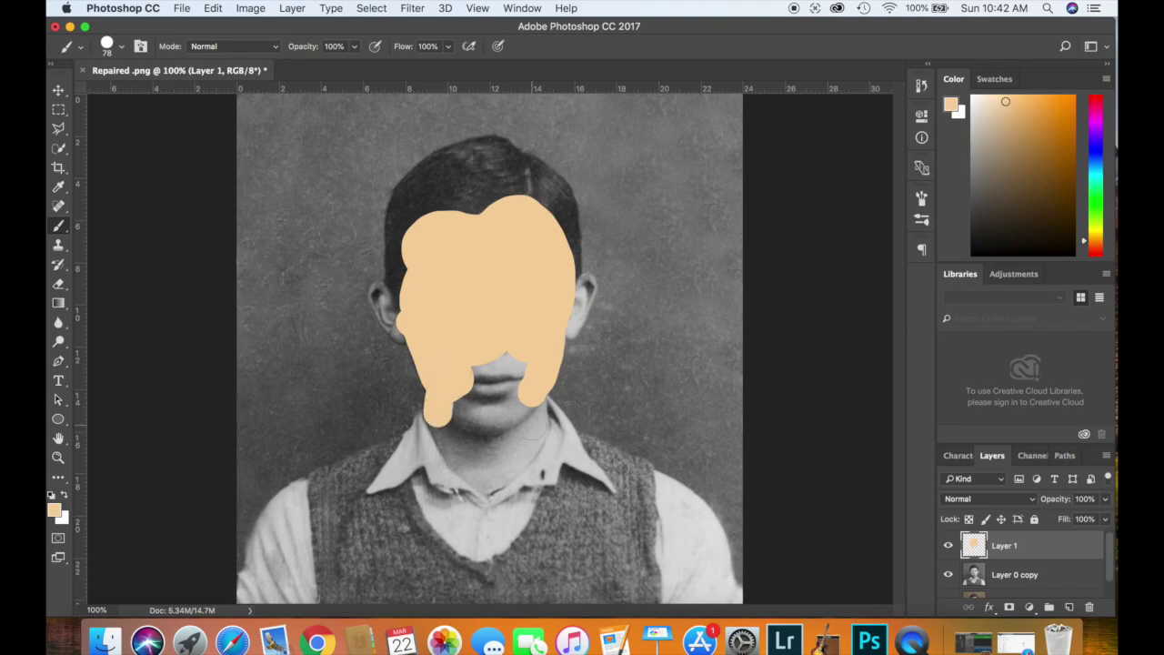
{"action": "mouse_move", "coordinate": [535, 404]}
{"action": "left_mouse_down"}
{"action": "mouse_move", "coordinate": [528, 363]}
{"action": "mouse_move", "coordinate": [480, 357]}
{"action": "mouse_move", "coordinate": [484, 389]}
{"action": "mouse_move", "coordinate": [500, 379]}
{"action": "mouse_move", "coordinate": [473, 390]}
{"action": "left_mouse_up"}
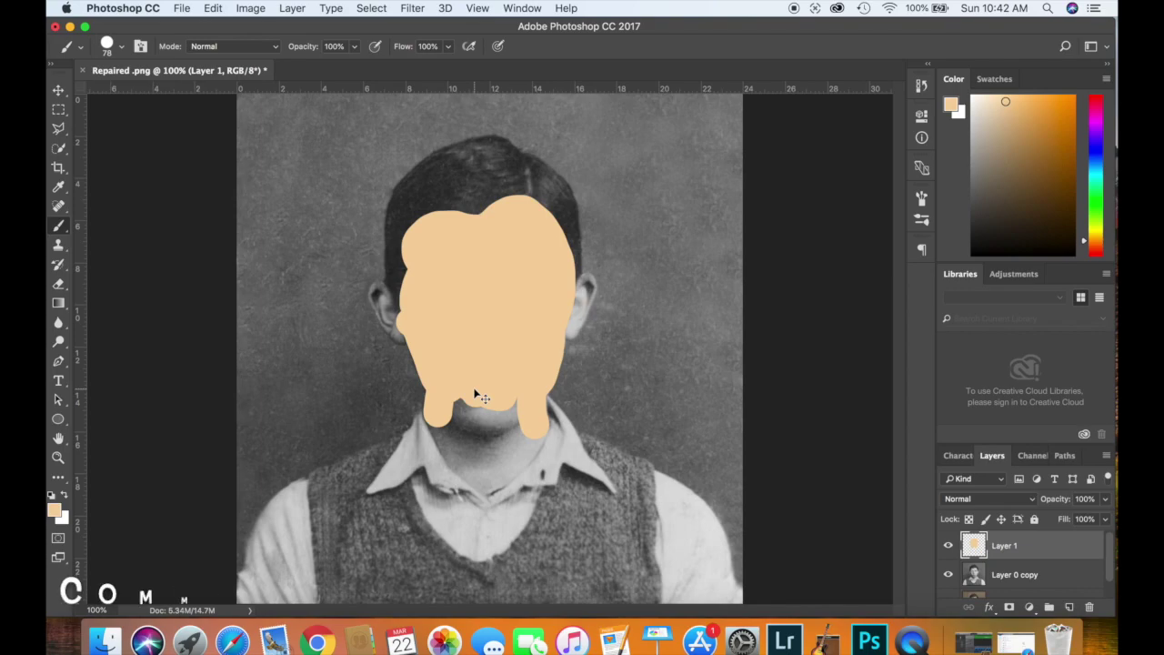
{"action": "key", "text": "super+plus"}
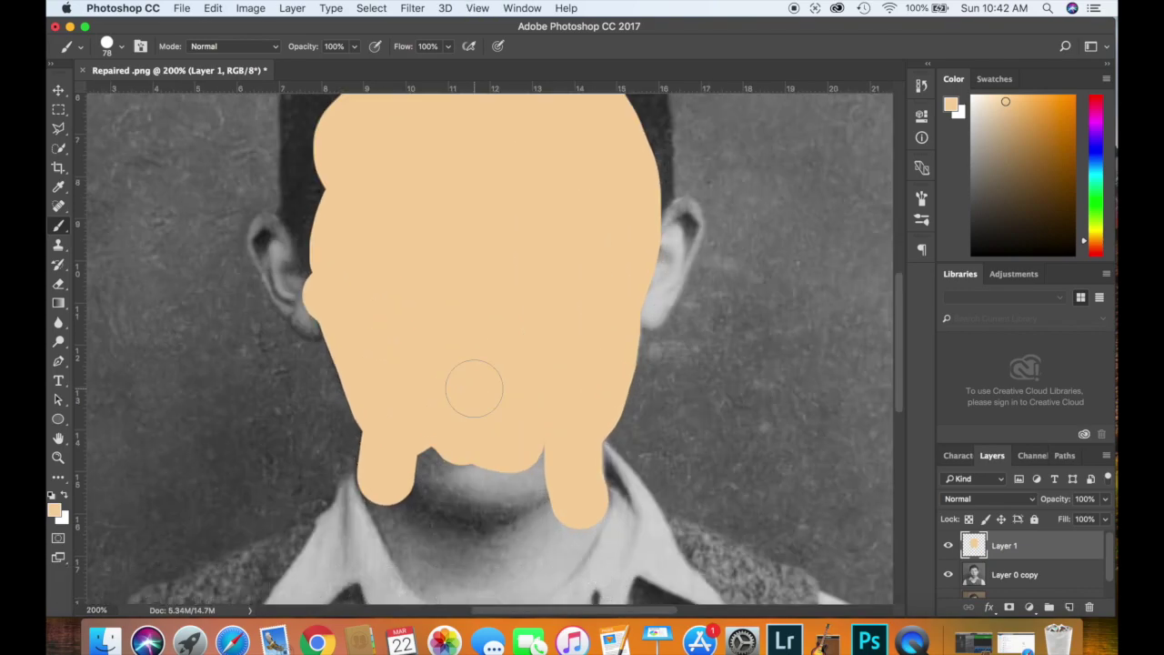
{"action": "mouse_move", "coordinate": [433, 488]}
{"action": "left_mouse_down"}
{"action": "mouse_move", "coordinate": [511, 497]}
{"action": "mouse_move", "coordinate": [538, 468]}
{"action": "mouse_move", "coordinate": [466, 472]}
{"action": "mouse_move", "coordinate": [432, 444]}
{"action": "mouse_move", "coordinate": [439, 519]}
{"action": "mouse_move", "coordinate": [411, 496]}
{"action": "mouse_move", "coordinate": [436, 524]}
{"action": "mouse_move", "coordinate": [502, 529]}
{"action": "mouse_move", "coordinate": [538, 510]}
{"action": "mouse_move", "coordinate": [548, 520]}
{"action": "mouse_move", "coordinate": [464, 548]}
{"action": "mouse_move", "coordinate": [428, 510]}
{"action": "mouse_move", "coordinate": [436, 482]}
{"action": "left_mouse_up"}
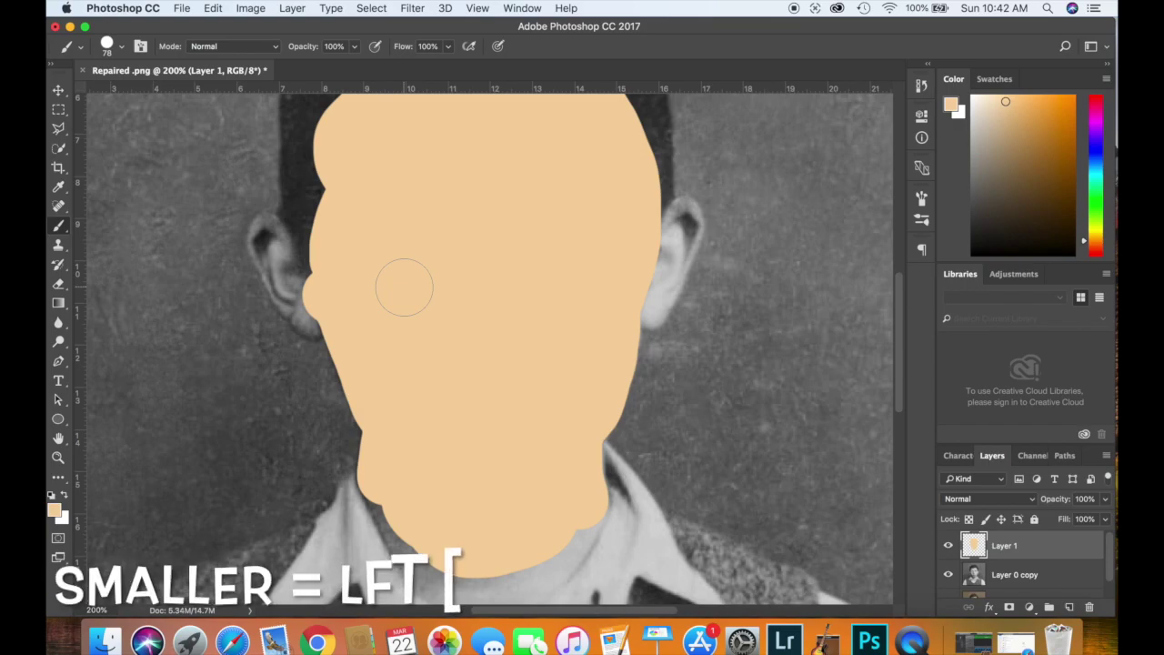
Reduce the brush size and paint both of the boy's ears with the skin tone.
{"action": "key", "text": "bracketleft"}
{"action": "key", "text": "bracketleft"}
{"action": "key", "text": "bracketleft"}
{"action": "key", "text": "bracketleft"}
{"action": "key", "text": "bracketleft"}
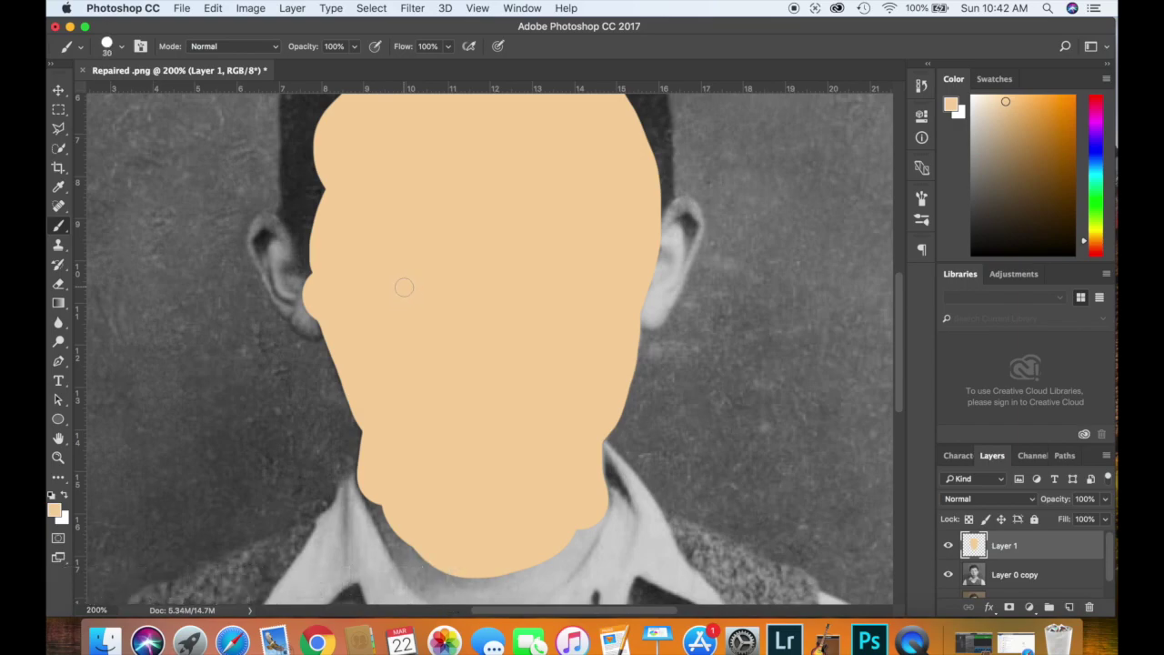
{"action": "key", "text": "bracketright"}
{"action": "key", "text": "bracketright"}
{"action": "key", "text": "bracketright"}
{"action": "mouse_move", "coordinate": [277, 245]}
{"action": "left_mouse_down"}
{"action": "mouse_move", "coordinate": [289, 304]}
{"action": "mouse_move", "coordinate": [305, 301]}
{"action": "mouse_move", "coordinate": [317, 325]}
{"action": "mouse_move", "coordinate": [326, 317]}
{"action": "mouse_move", "coordinate": [278, 246]}
{"action": "left_mouse_up"}
{"action": "mouse_move", "coordinate": [648, 310]}
{"action": "left_mouse_down"}
{"action": "mouse_move", "coordinate": [690, 216]}
{"action": "mouse_move", "coordinate": [669, 259]}
{"action": "left_mouse_up"}
Fill the rest of the neck with skin tone down to the V of the shirt collar, using a 20 px brush.
{"action": "scroll", "coordinate": [668, 259], "scroll_direction": "down", "scroll_amount": 5}
{"action": "key", "text": "bracketleft"}
{"action": "key", "text": "bracketleft"}
{"action": "mouse_move", "coordinate": [330, 336]}
{"action": "left_mouse_down"}
{"action": "mouse_move", "coordinate": [387, 412]}
{"action": "mouse_move", "coordinate": [376, 390]}
{"action": "mouse_move", "coordinate": [353, 383]}
{"action": "mouse_move", "coordinate": [391, 450]}
{"action": "mouse_move", "coordinate": [441, 425]}
{"action": "left_mouse_up"}
{"action": "mouse_move", "coordinate": [356, 391]}
{"action": "left_mouse_down"}
{"action": "mouse_move", "coordinate": [420, 469]}
{"action": "mouse_move", "coordinate": [451, 490]}
{"action": "mouse_move", "coordinate": [470, 483]}
{"action": "mouse_move", "coordinate": [563, 388]}
{"action": "mouse_move", "coordinate": [557, 318]}
{"action": "left_mouse_up"}
{"action": "mouse_move", "coordinate": [387, 425]}
{"action": "left_mouse_down"}
{"action": "mouse_move", "coordinate": [464, 422]}
{"action": "mouse_move", "coordinate": [549, 381]}
{"action": "left_mouse_up"}
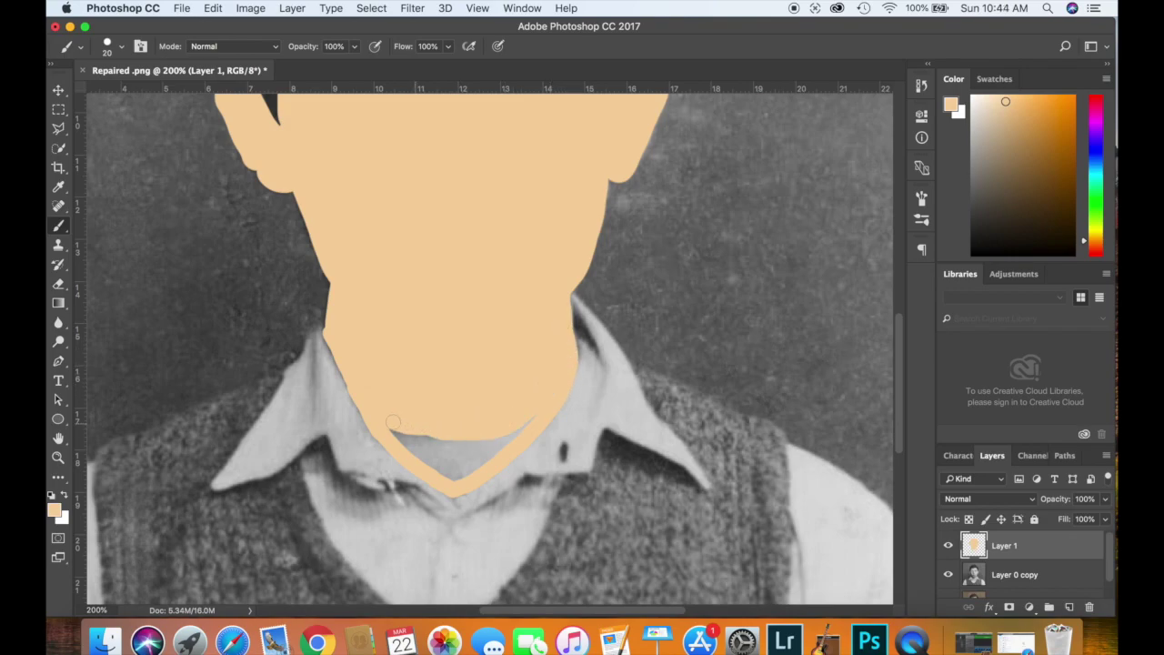
{"action": "mouse_move", "coordinate": [392, 429]}
{"action": "left_mouse_down"}
{"action": "mouse_move", "coordinate": [428, 446]}
{"action": "mouse_move", "coordinate": [522, 412]}
{"action": "left_mouse_up"}
{"action": "mouse_move", "coordinate": [403, 426]}
{"action": "left_mouse_down"}
{"action": "mouse_move", "coordinate": [450, 437]}
{"action": "mouse_move", "coordinate": [423, 455]}
{"action": "mouse_move", "coordinate": [455, 475]}
{"action": "mouse_move", "coordinate": [518, 426]}
{"action": "mouse_move", "coordinate": [460, 455]}
{"action": "mouse_move", "coordinate": [441, 450]}
{"action": "left_mouse_up"}
{"action": "left_click_drag", "start_coordinate": [567, 356], "coordinate": [561, 264]}
{"action": "key", "text": "super+z"}
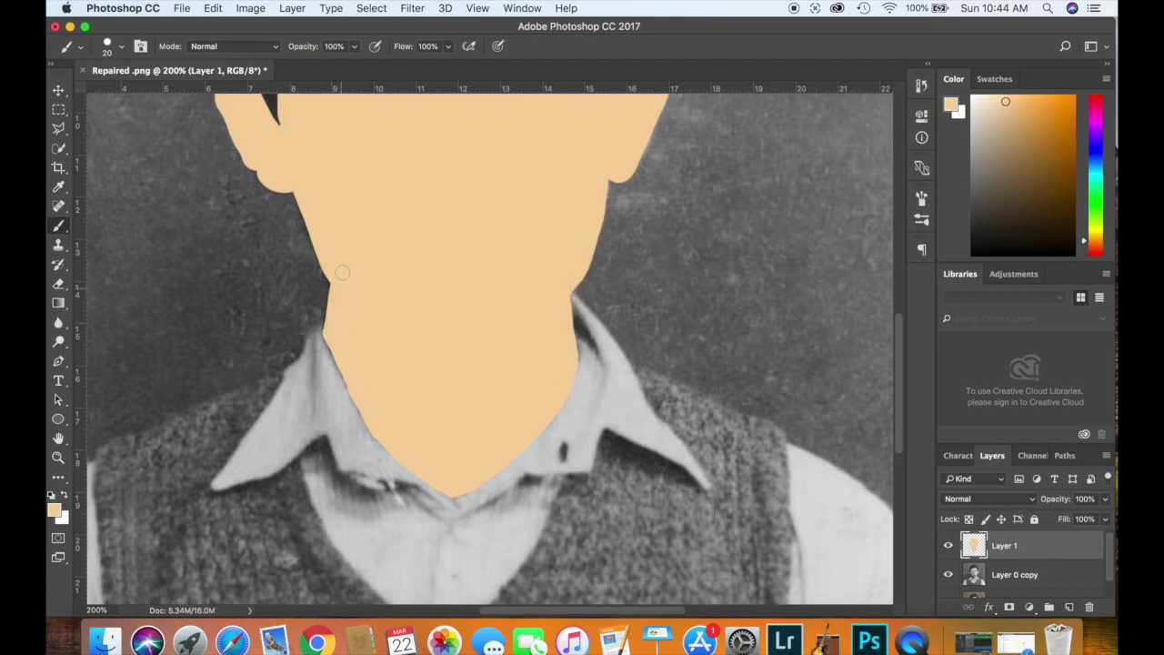
Extend the skin tone over the forehead, hairline and sides of the face with a 40 px brush.
{"action": "left_click_drag", "start_coordinate": [900, 372], "coordinate": [898, 309]}
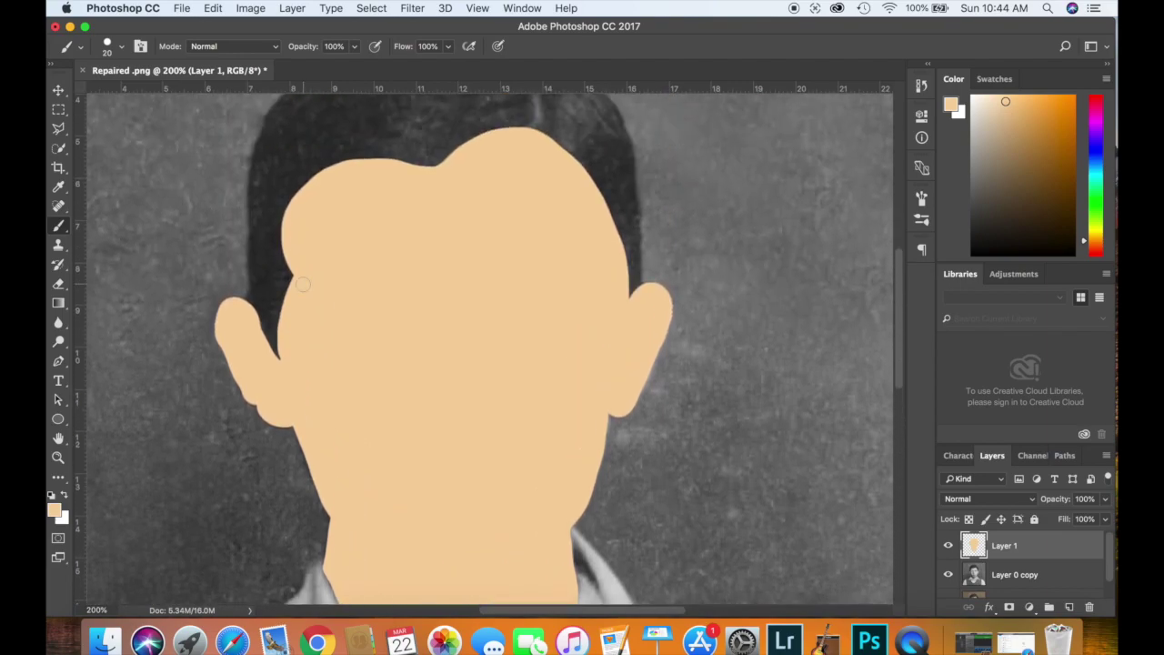
{"action": "key", "text": "bracketright"}
{"action": "key", "text": "bracketright"}
{"action": "mouse_move", "coordinate": [293, 362]}
{"action": "left_mouse_down"}
{"action": "mouse_move", "coordinate": [310, 184]}
{"action": "mouse_move", "coordinate": [388, 147]}
{"action": "mouse_move", "coordinate": [451, 156]}
{"action": "mouse_move", "coordinate": [506, 134]}
{"action": "mouse_move", "coordinate": [567, 156]}
{"action": "mouse_move", "coordinate": [605, 220]}
{"action": "mouse_move", "coordinate": [615, 293]}
{"action": "mouse_move", "coordinate": [595, 322]}
{"action": "left_mouse_up"}
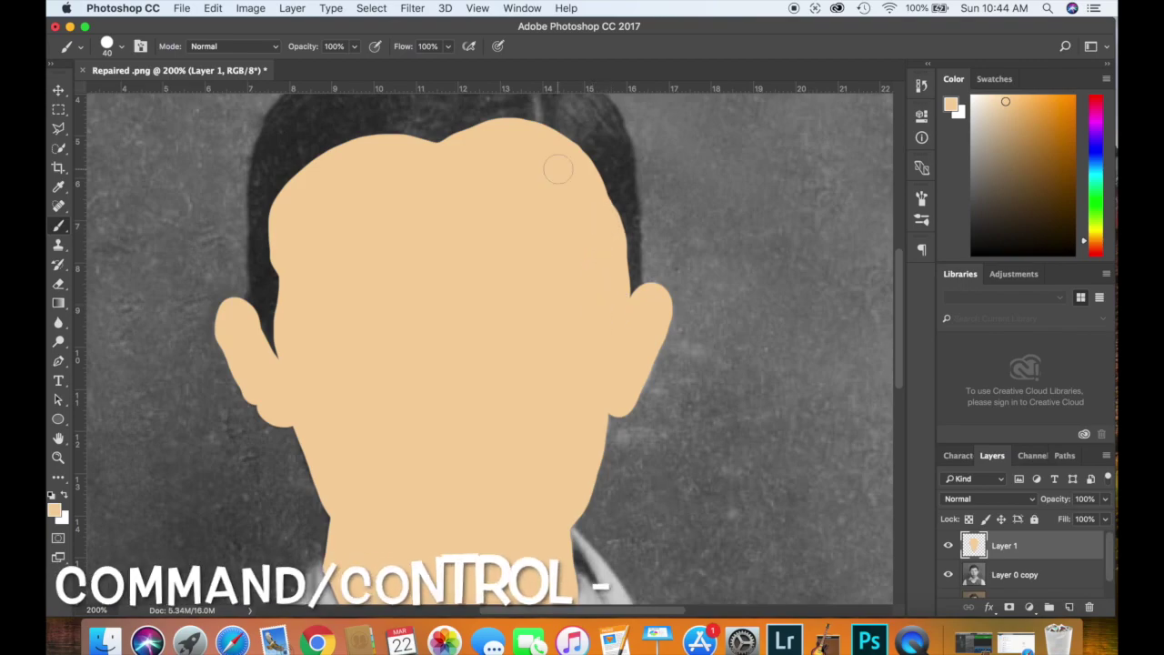
{"action": "key", "text": "super+minus"}
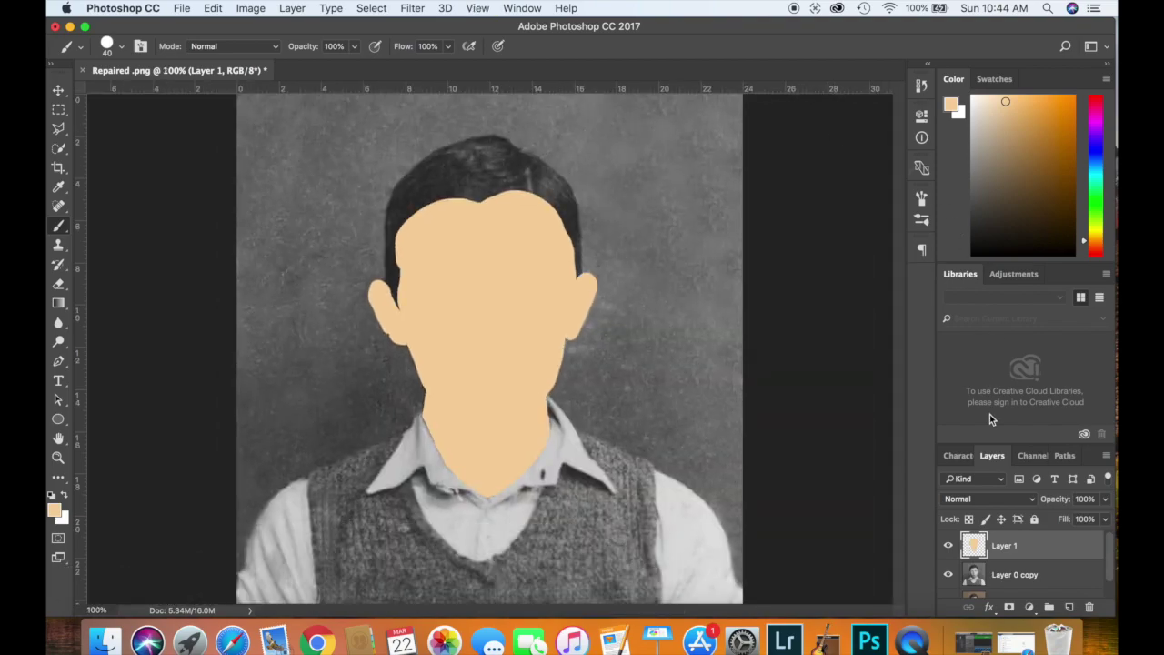
Set the skin layer's blend mode to Multiply and its opacity to 87%.
{"action": "left_click", "coordinate": [990, 504]}
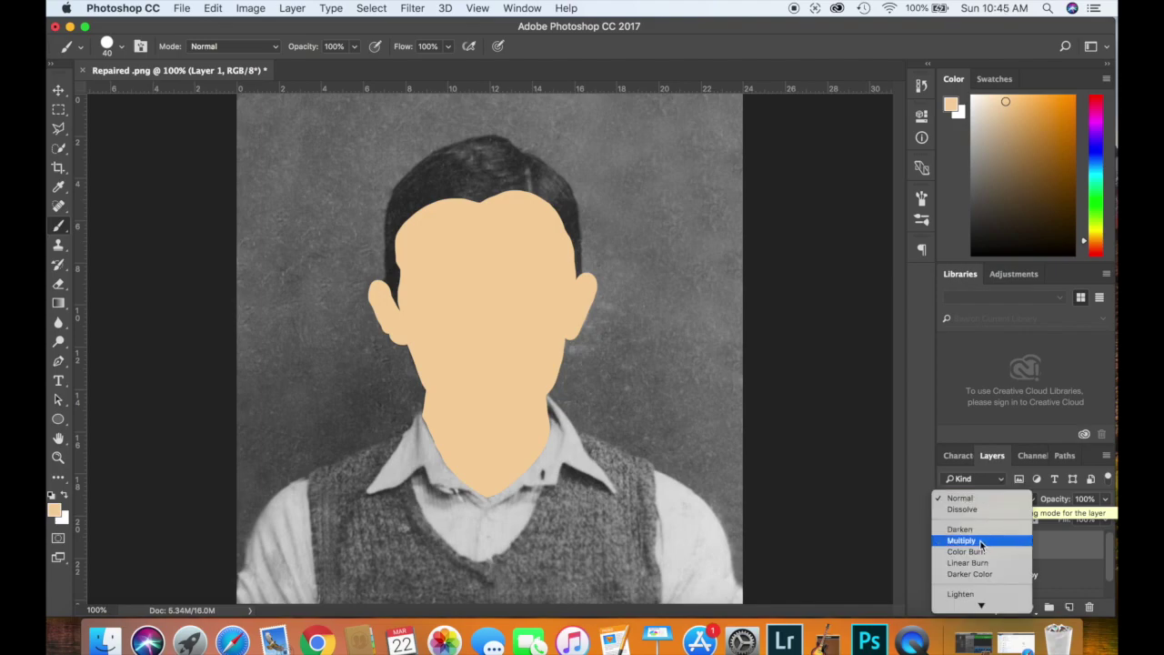
{"action": "left_click", "coordinate": [969, 541]}
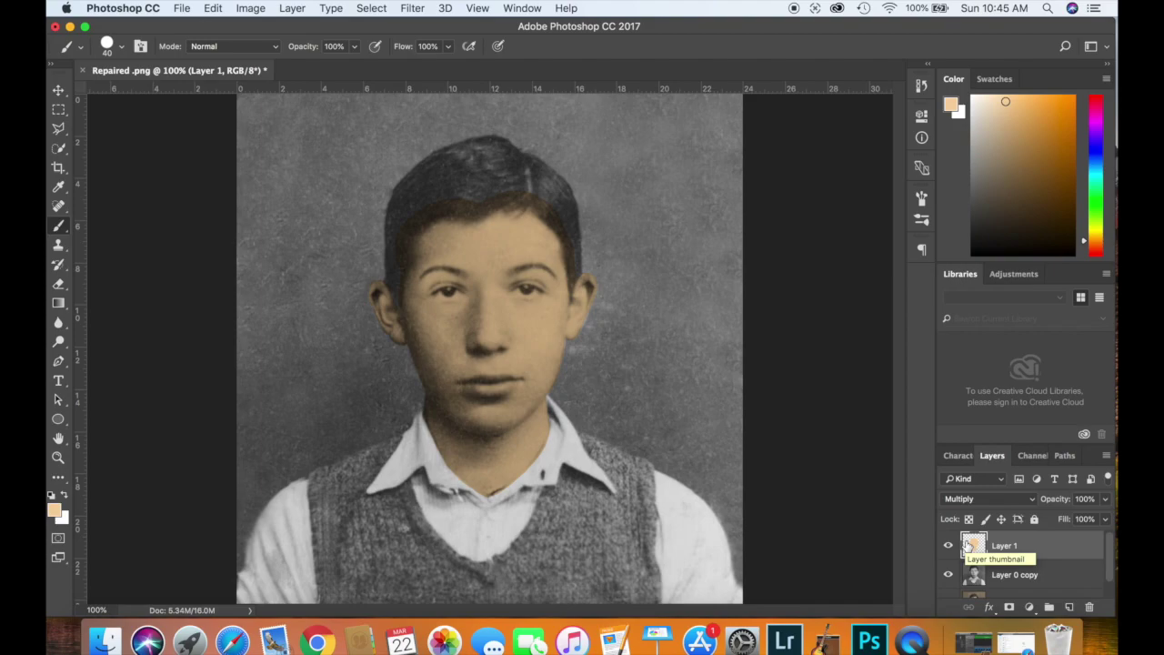
{"action": "left_click", "coordinate": [1105, 500]}
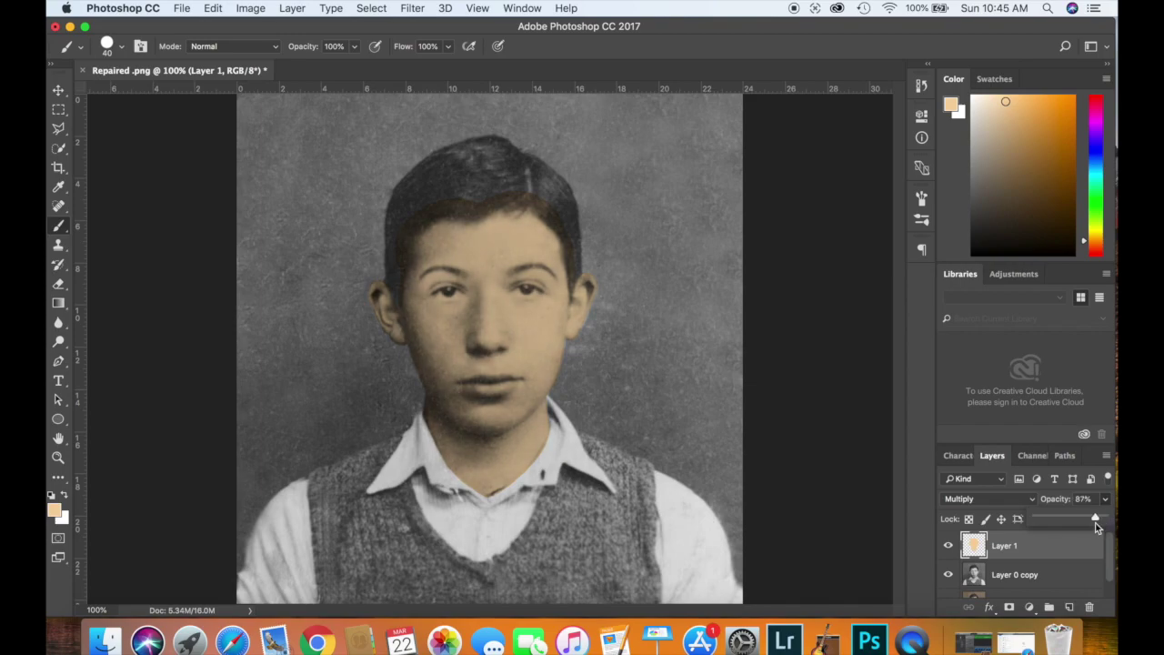
{"action": "left_click", "coordinate": [1097, 528]}
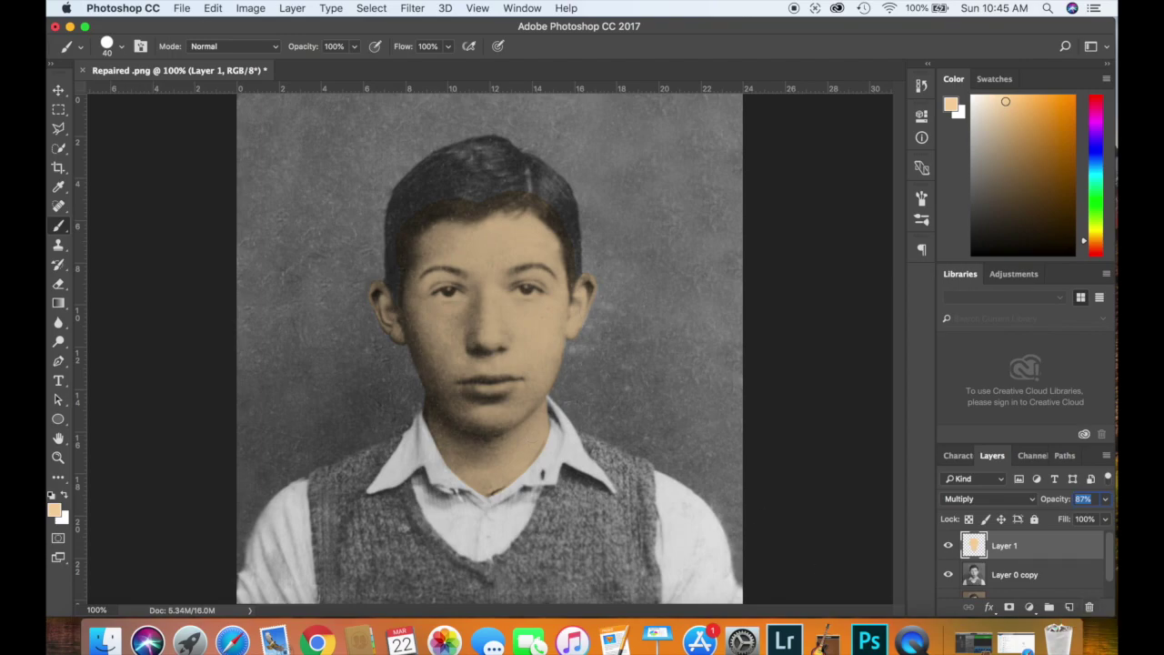
{"action": "key", "text": "super+plus"}
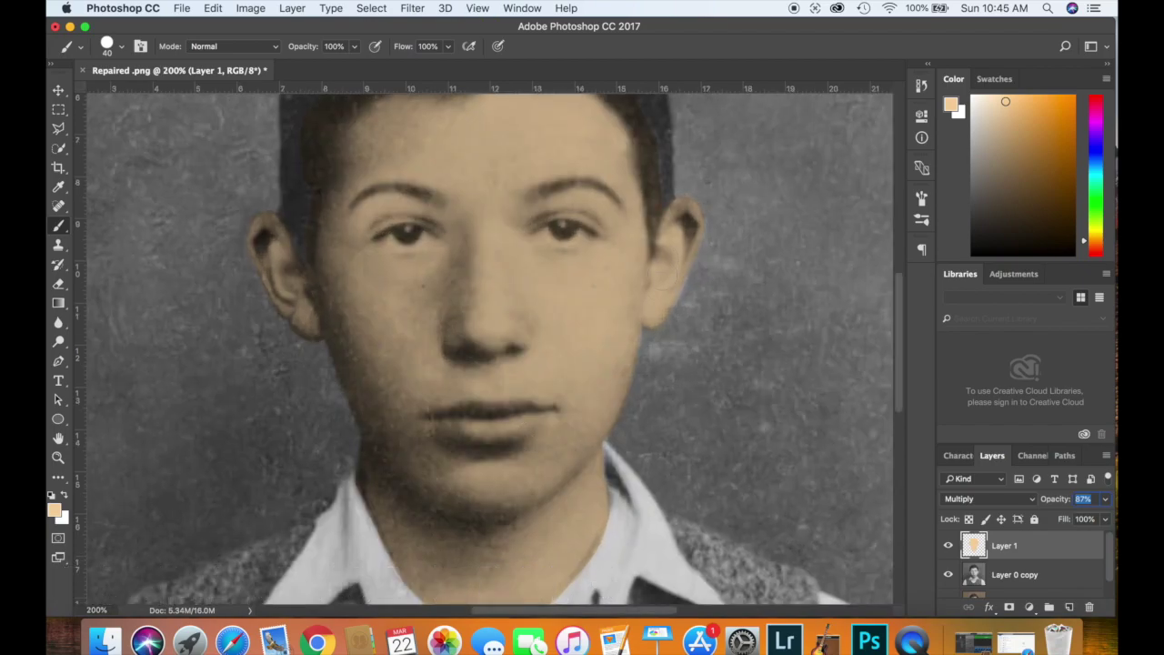
{"action": "key", "text": "Return"}
Erase the excess skin colour along the collar at the base of the neck with a 10 px hard-edged Eraser.
{"action": "left_click_drag", "start_coordinate": [897, 324], "coordinate": [899, 379]}
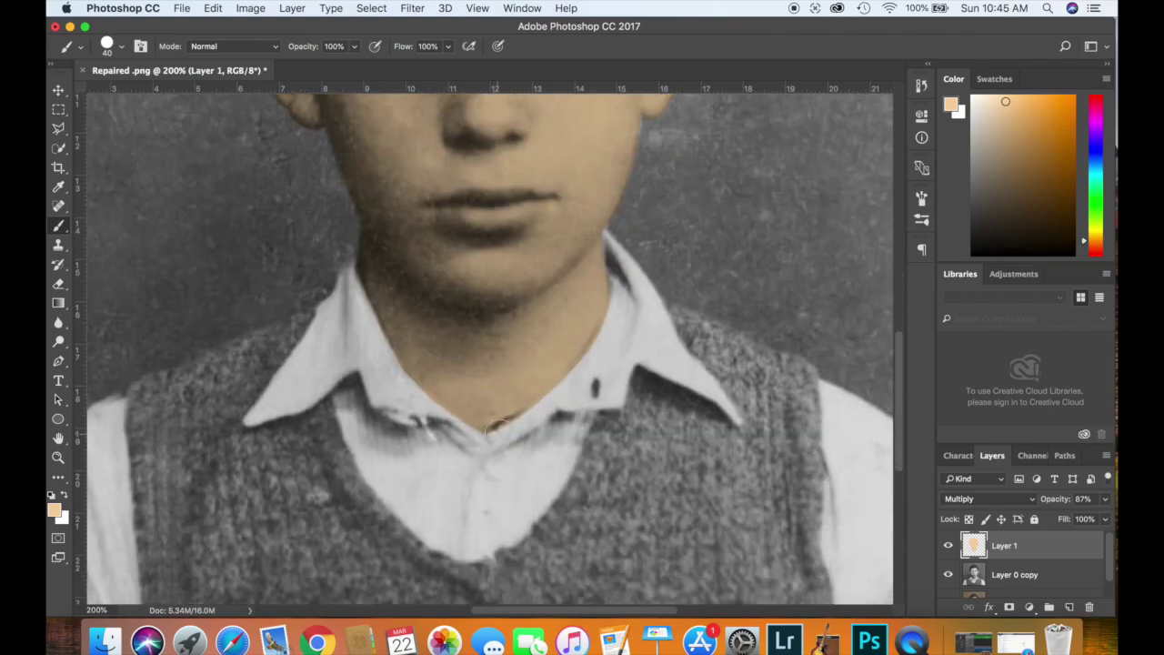
{"action": "left_click_drag", "start_coordinate": [497, 425], "coordinate": [517, 417]}
{"action": "left_click", "coordinate": [56, 285]}
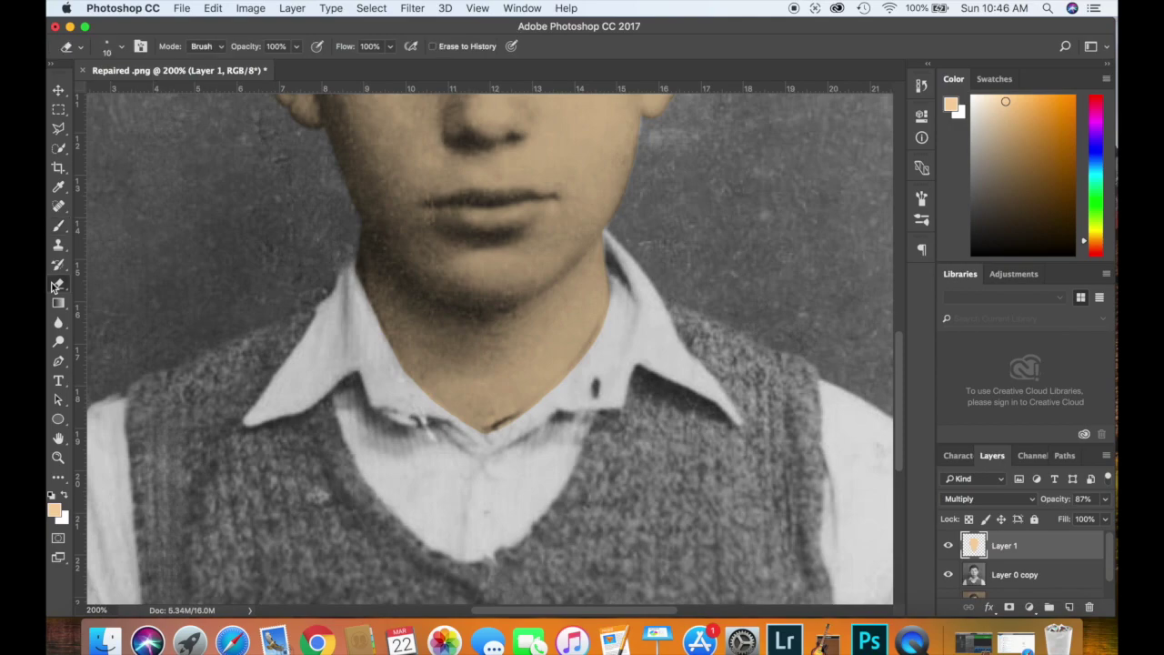
{"action": "left_click", "coordinate": [110, 47]}
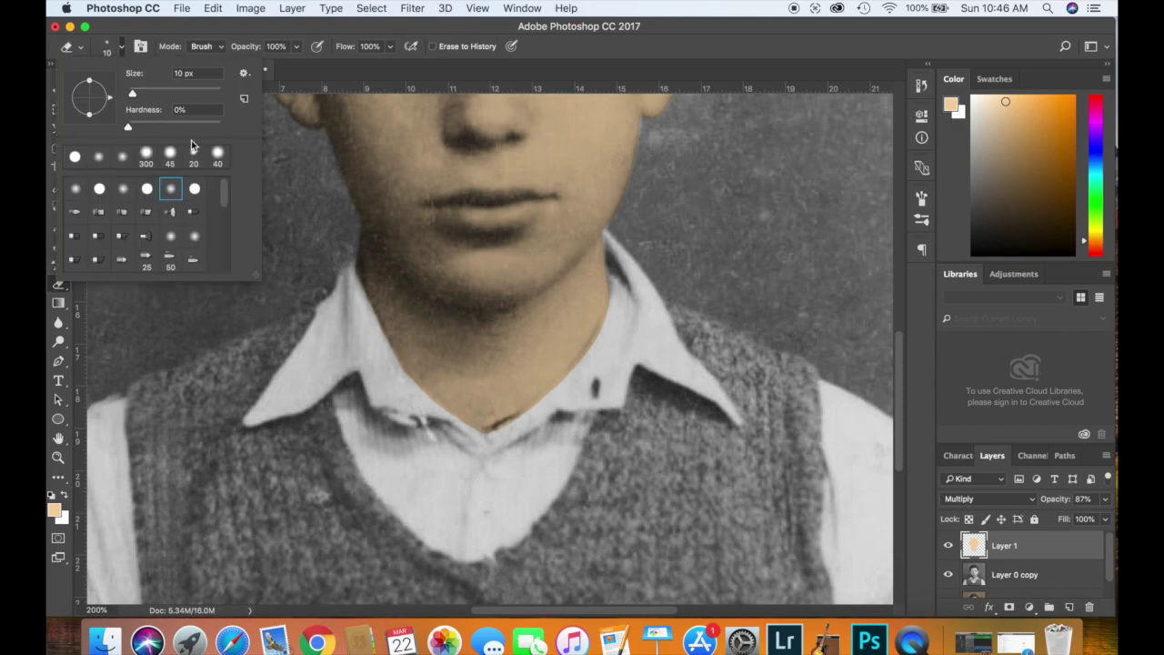
{"action": "left_click", "coordinate": [196, 188]}
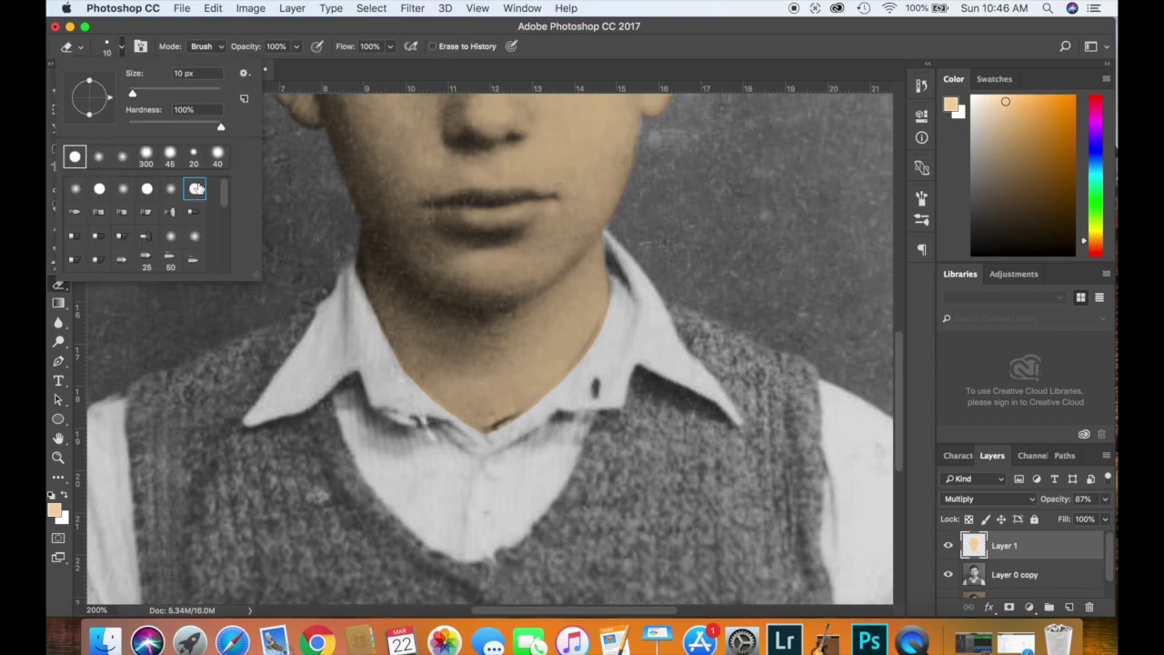
{"action": "left_click", "coordinate": [552, 400]}
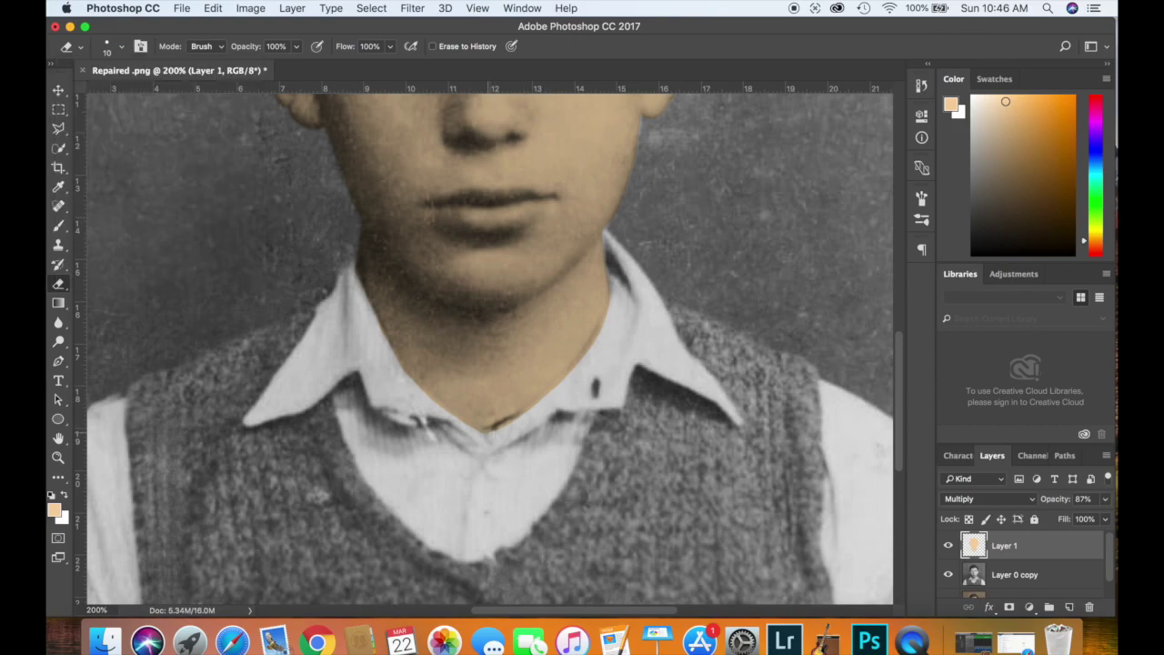
{"action": "mouse_move", "coordinate": [502, 428]}
{"action": "left_mouse_down"}
{"action": "mouse_move", "coordinate": [599, 333]}
{"action": "mouse_move", "coordinate": [549, 391]}
{"action": "left_mouse_up"}
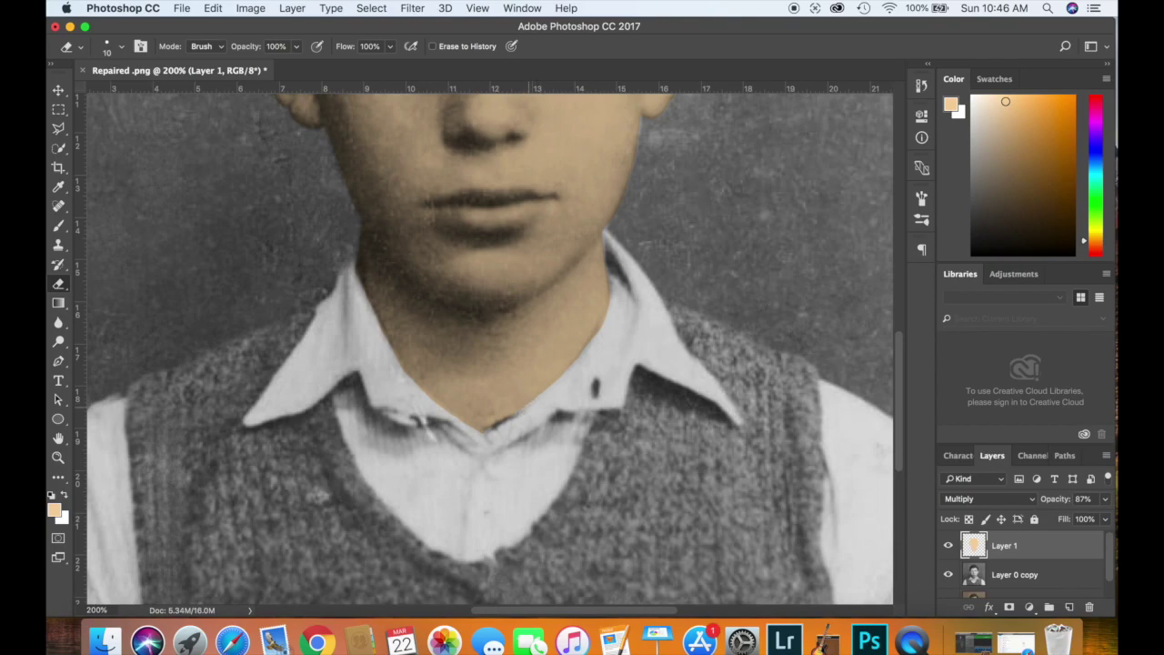
Clean up the skin edge where the neck meets the collar, alternating a 10 px Eraser and a 7 px Brush.
{"action": "left_click_drag", "start_coordinate": [613, 297], "coordinate": [596, 335]}
{"action": "left_click", "coordinate": [59, 227]}
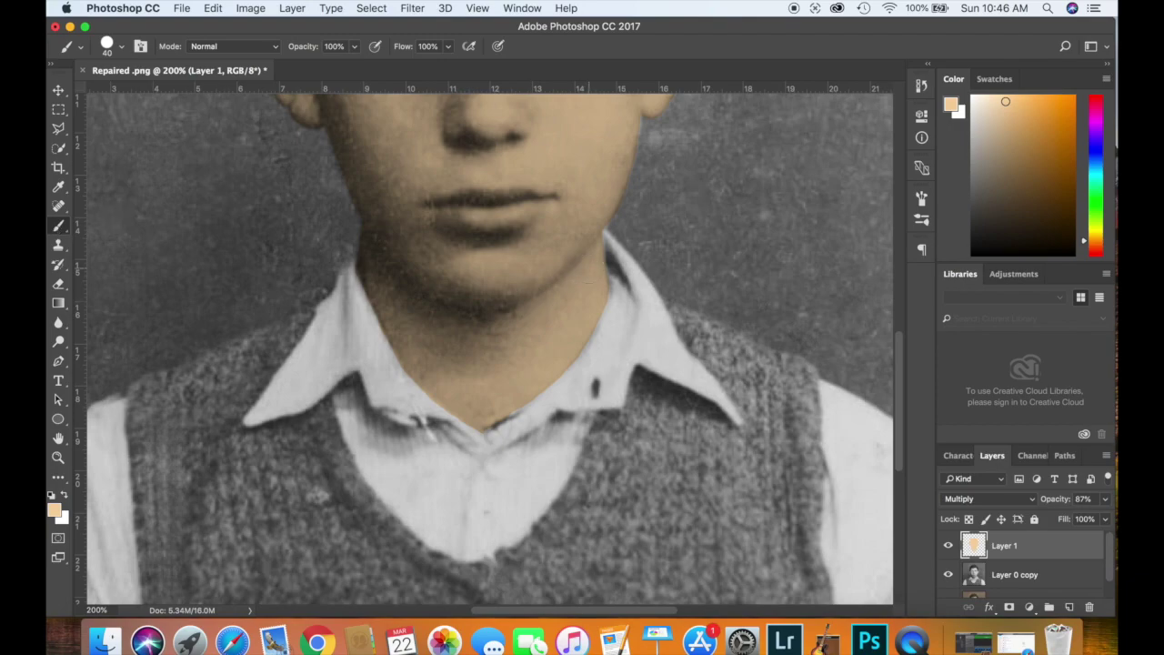
{"action": "key", "text": "bracketleft"}
{"action": "key", "text": "bracketleft"}
{"action": "key", "text": "bracketleft"}
{"action": "key", "text": "bracketleft"}
{"action": "key", "text": "bracketleft"}
{"action": "key", "text": "bracketleft"}
{"action": "key", "text": "bracketleft"}
{"action": "key", "text": "bracketleft"}
{"action": "key", "text": "e"}
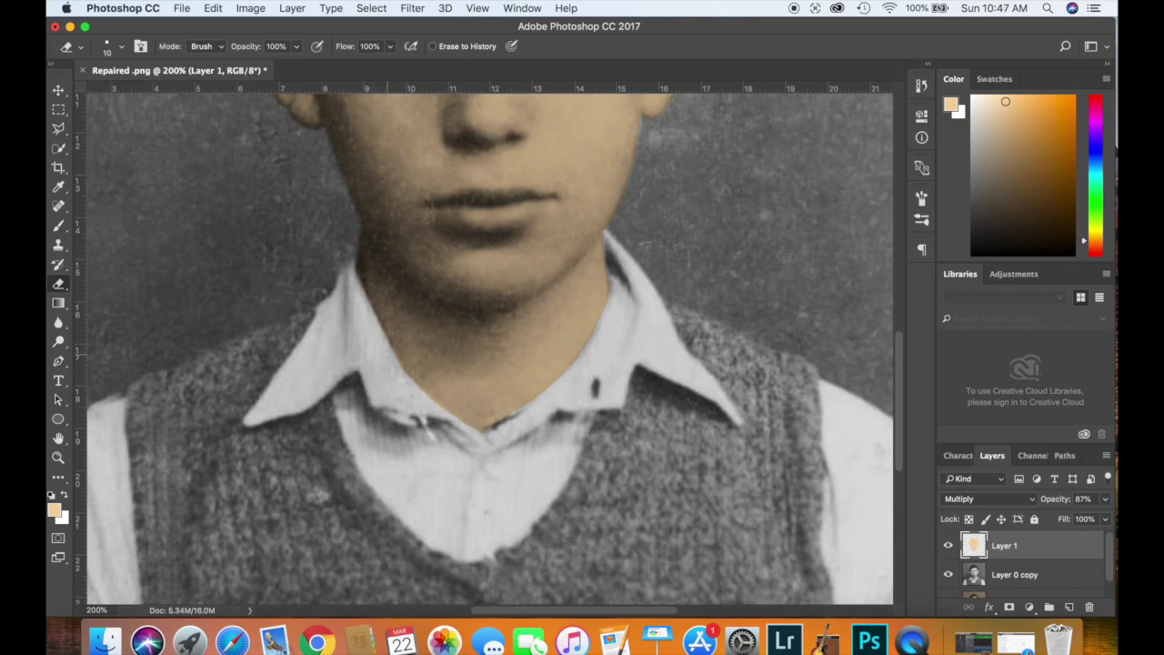
{"action": "left_click", "coordinate": [58, 228]}
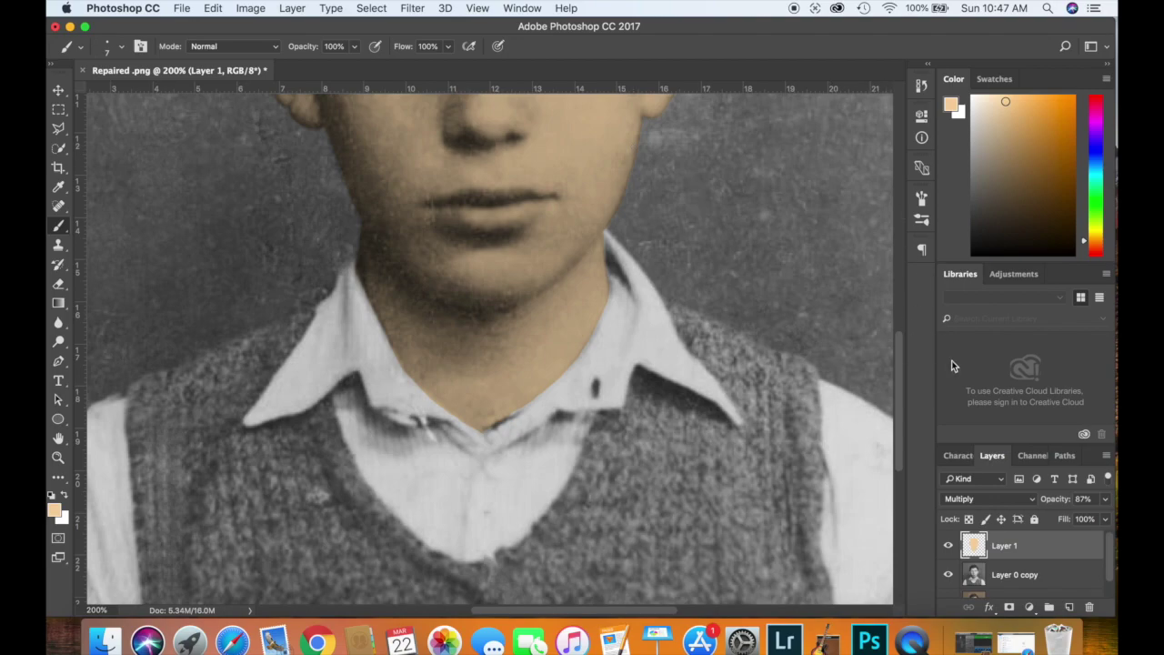
Erase skin colour from the hair above the forehead with a soft Eraser at 41% hardness, enlarged from 40 to 70 px.
{"action": "left_click_drag", "start_coordinate": [901, 361], "coordinate": [901, 306]}
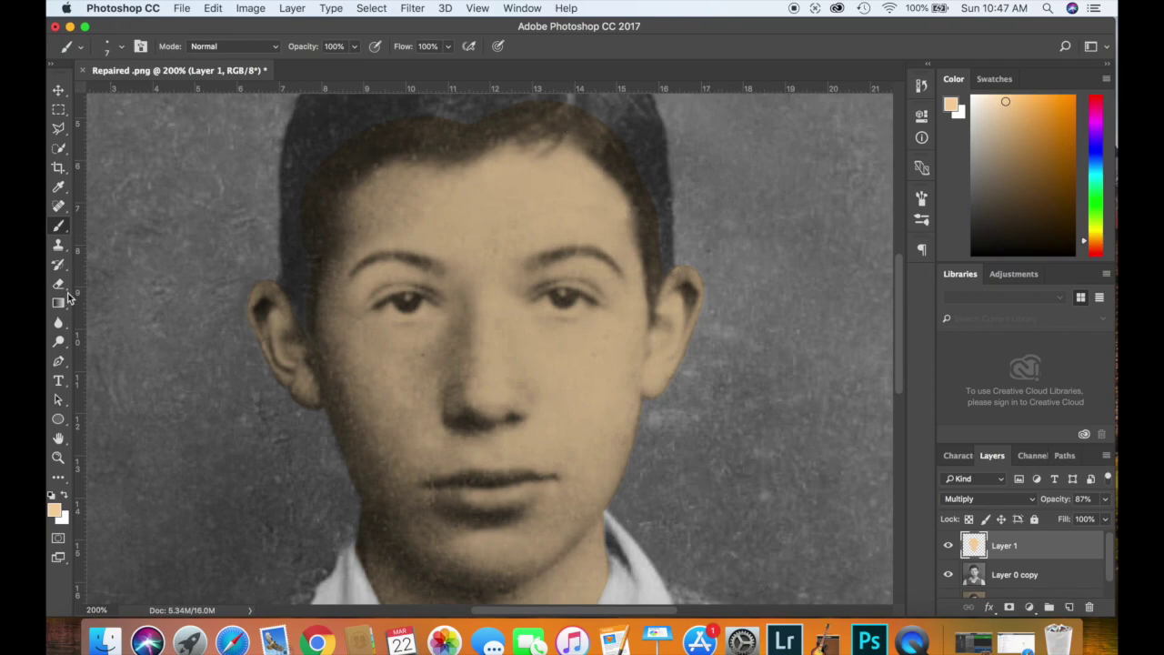
{"action": "scroll", "coordinate": [137, 301], "scroll_direction": "up", "scroll_amount": 2}
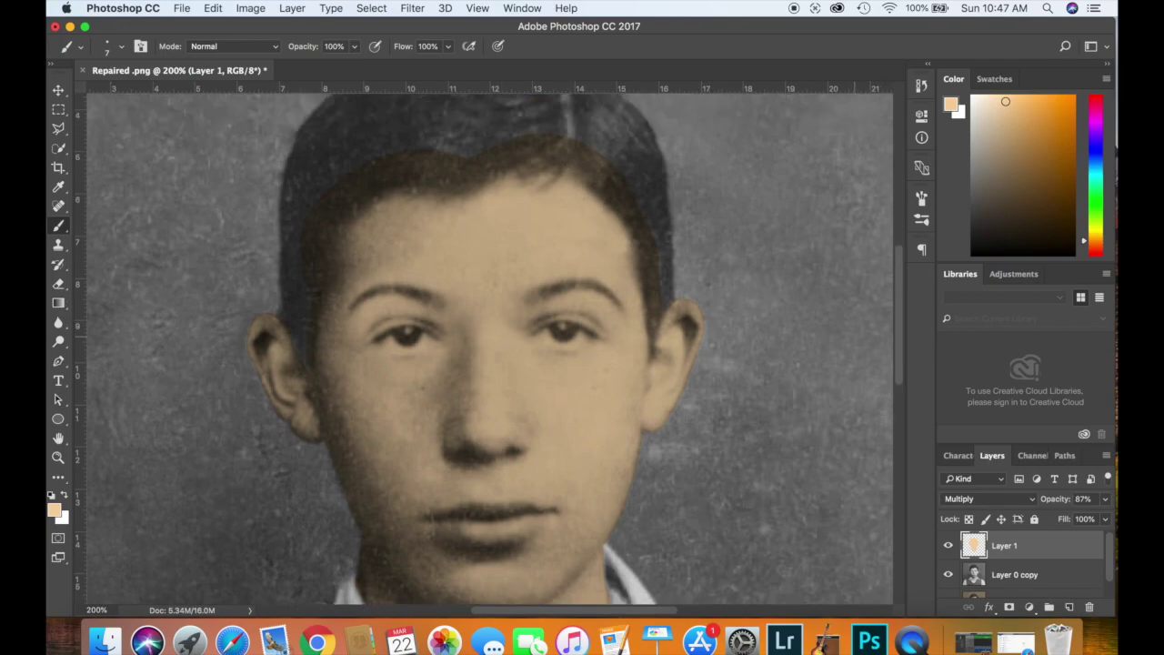
{"action": "left_click", "coordinate": [58, 284]}
{"action": "left_click", "coordinate": [121, 46]}
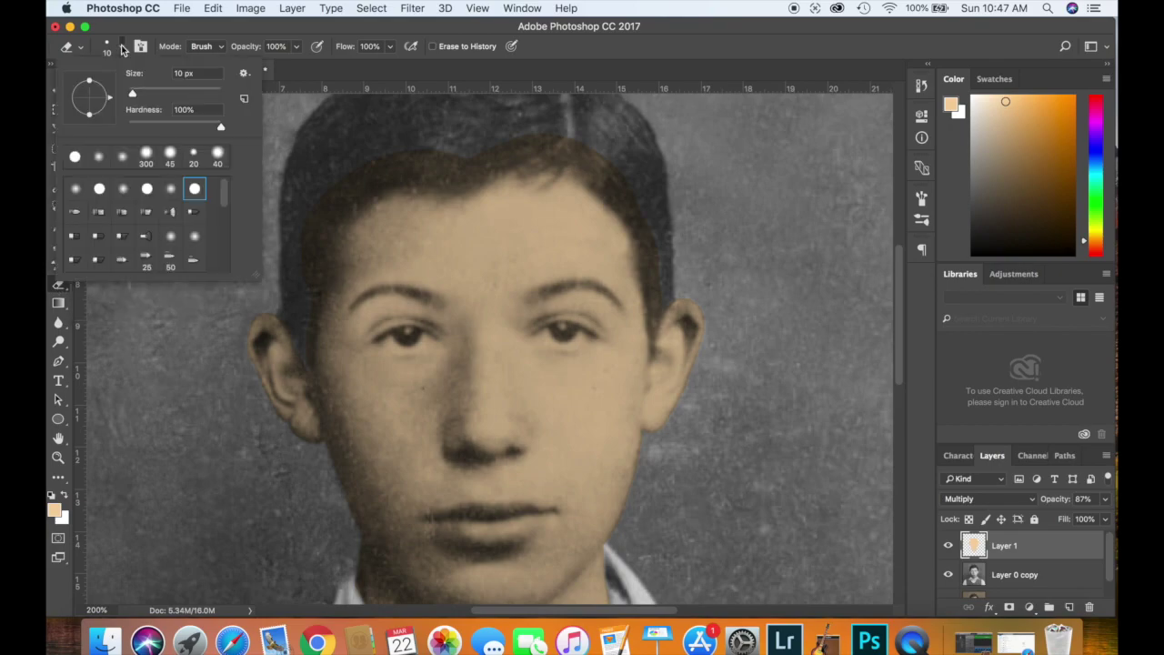
{"action": "left_click_drag", "start_coordinate": [134, 92], "coordinate": [167, 94]}
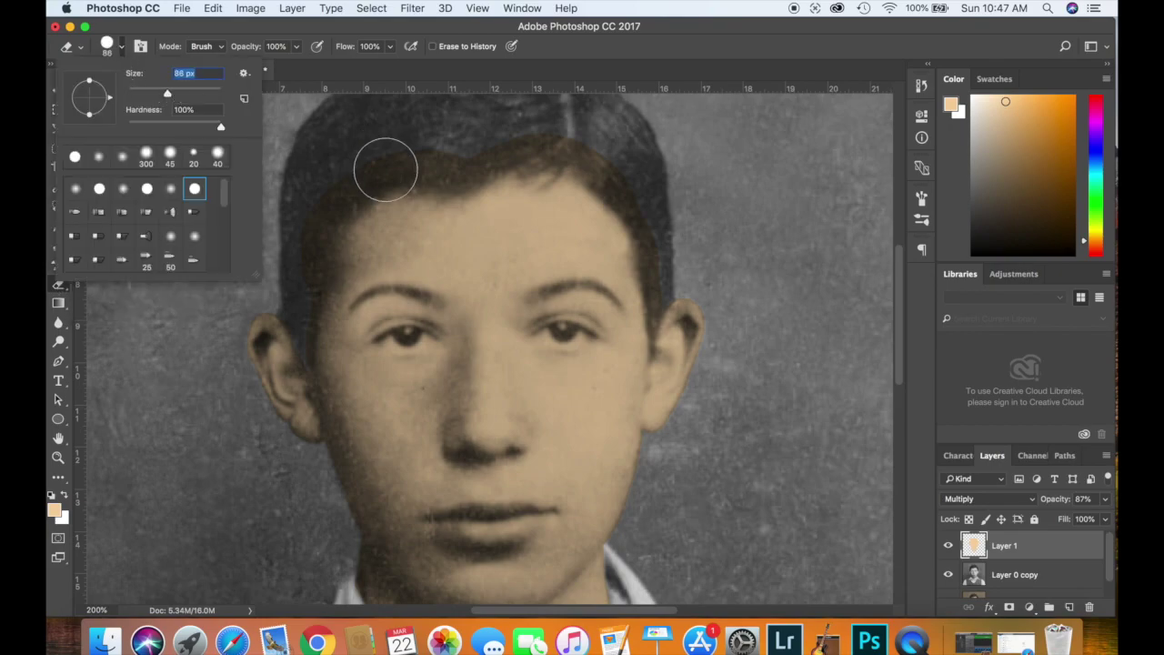
{"action": "left_click_drag", "start_coordinate": [168, 94], "coordinate": [163, 96]}
{"action": "left_click_drag", "start_coordinate": [163, 97], "coordinate": [161, 97]}
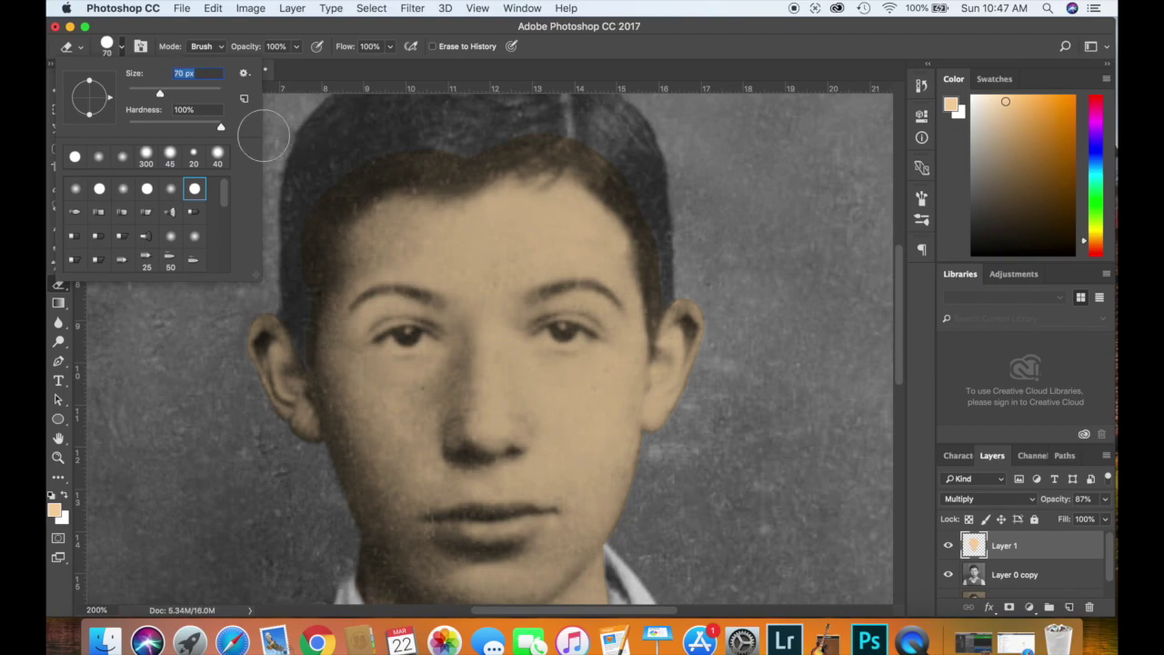
{"action": "left_click", "coordinate": [219, 158]}
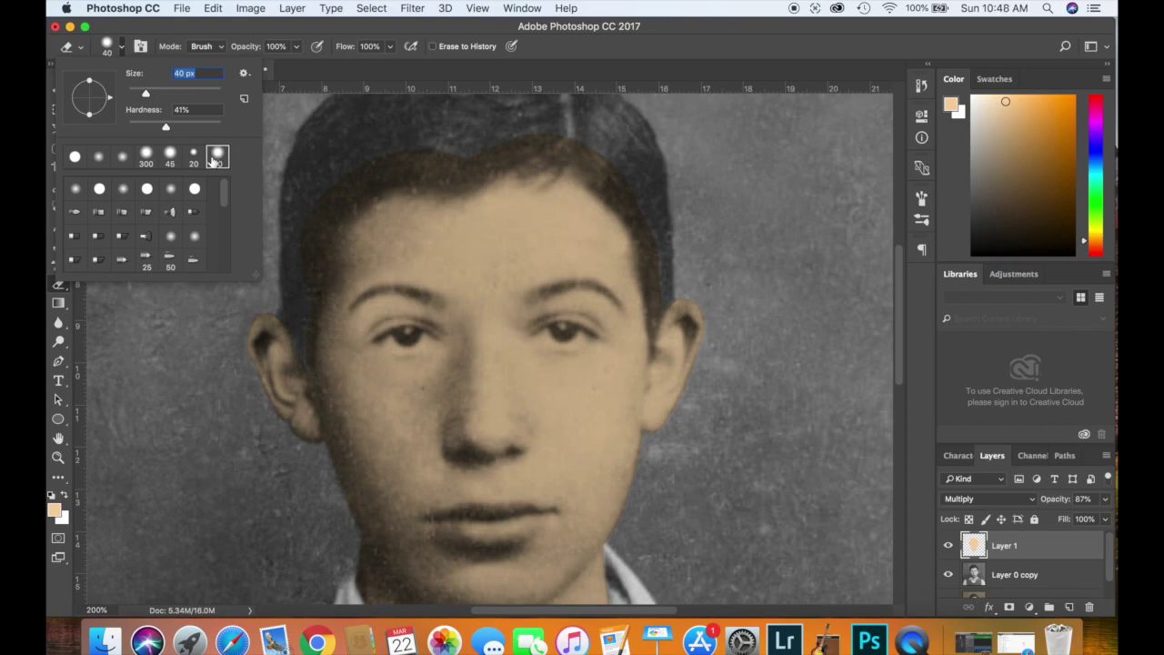
{"action": "left_click", "coordinate": [379, 131]}
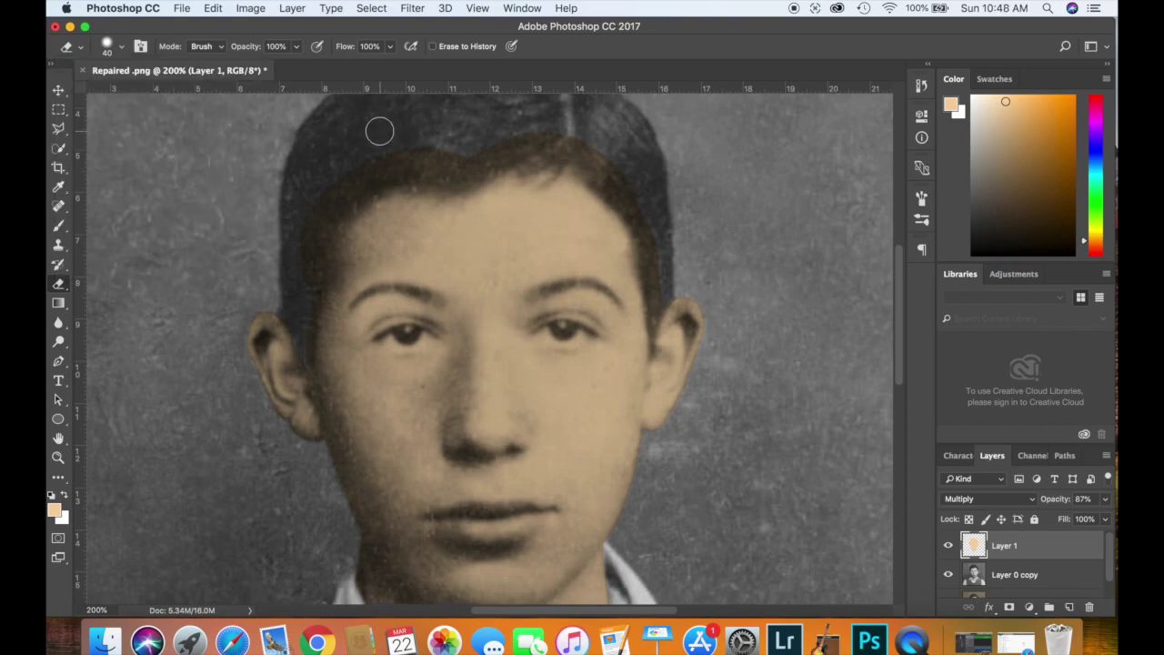
{"action": "key", "text": "bracketright"}
{"action": "key", "text": "bracketright"}
{"action": "key", "text": "bracketright"}
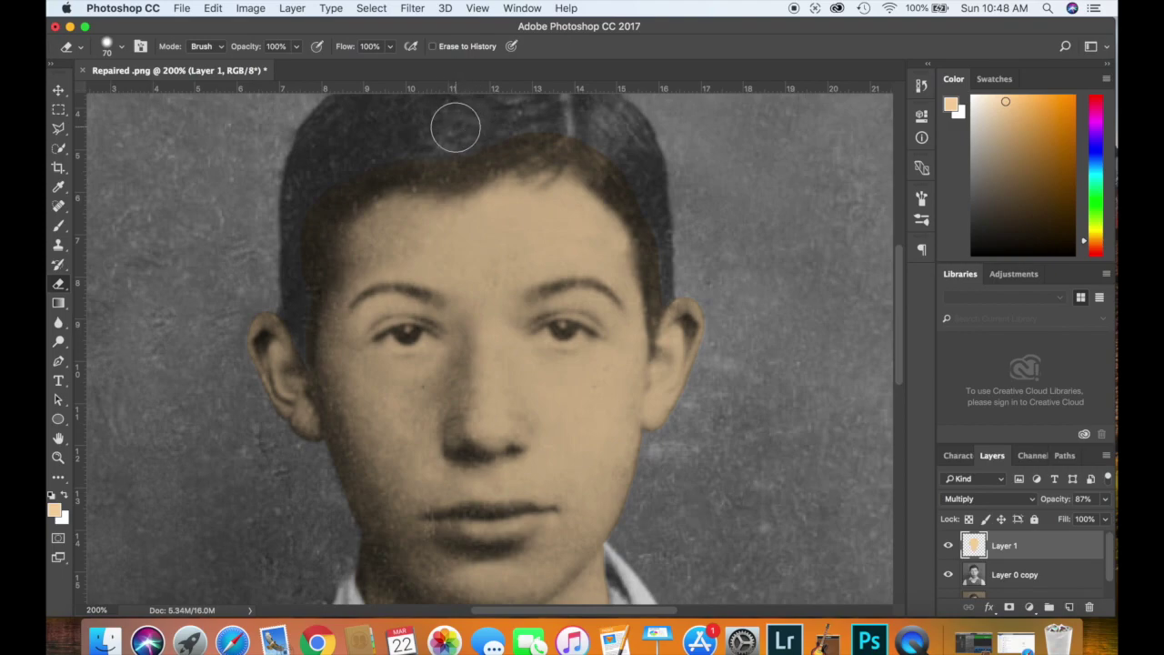
Undo a stray erase stroke down the forehead and soften the 70 px Eraser to 22% hardness for the hairline.
{"action": "left_click_drag", "start_coordinate": [456, 127], "coordinate": [456, 284]}
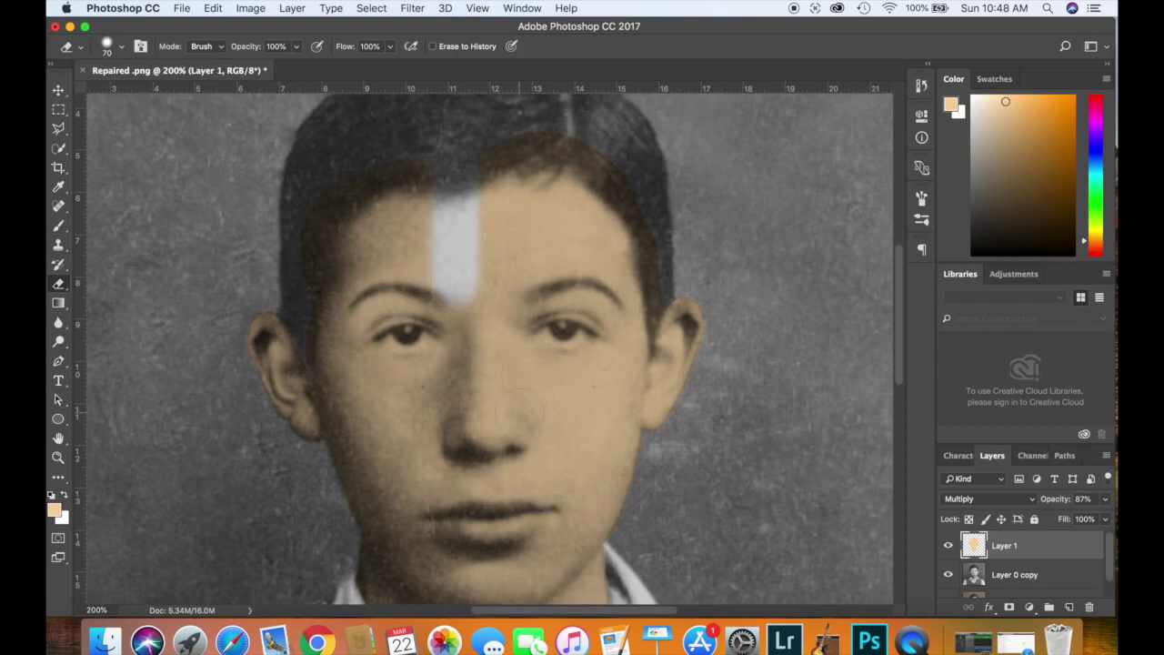
{"action": "key", "text": "super+z"}
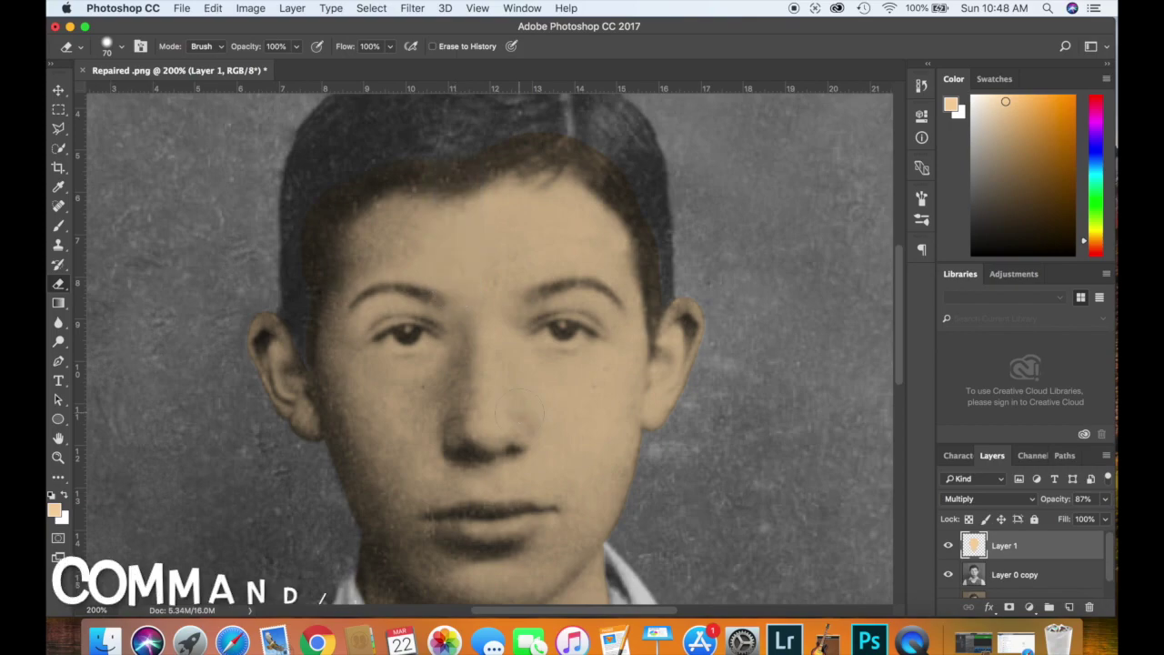
{"action": "left_click", "coordinate": [107, 51]}
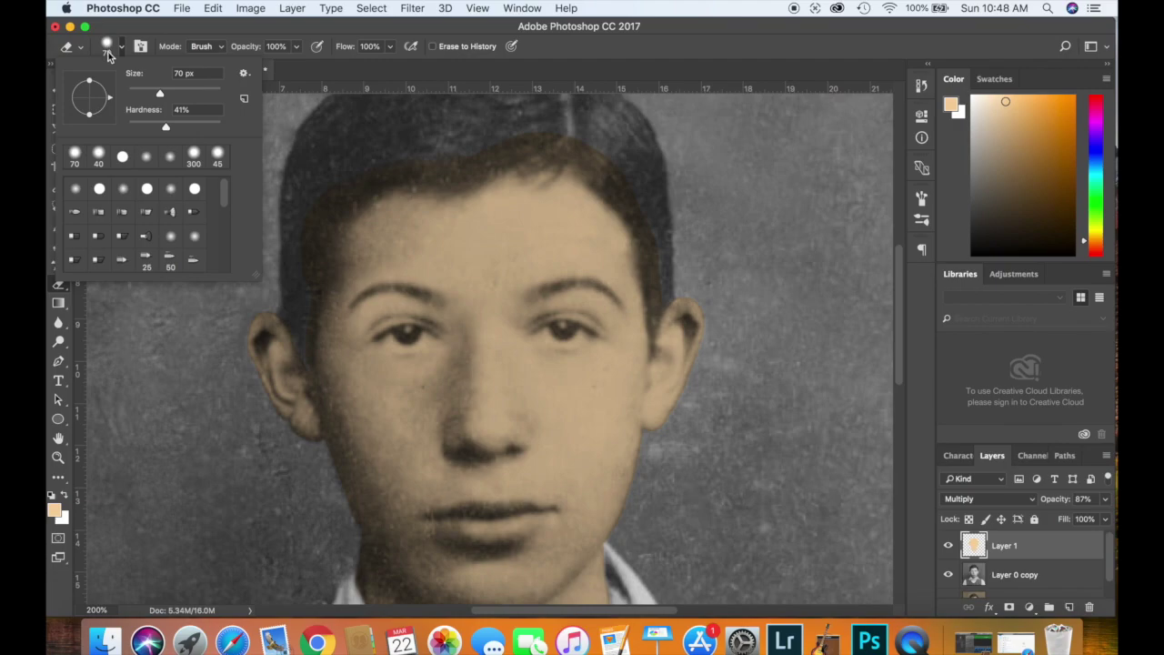
{"action": "left_click_drag", "start_coordinate": [166, 128], "coordinate": [158, 129]}
{"action": "left_click", "coordinate": [337, 150]}
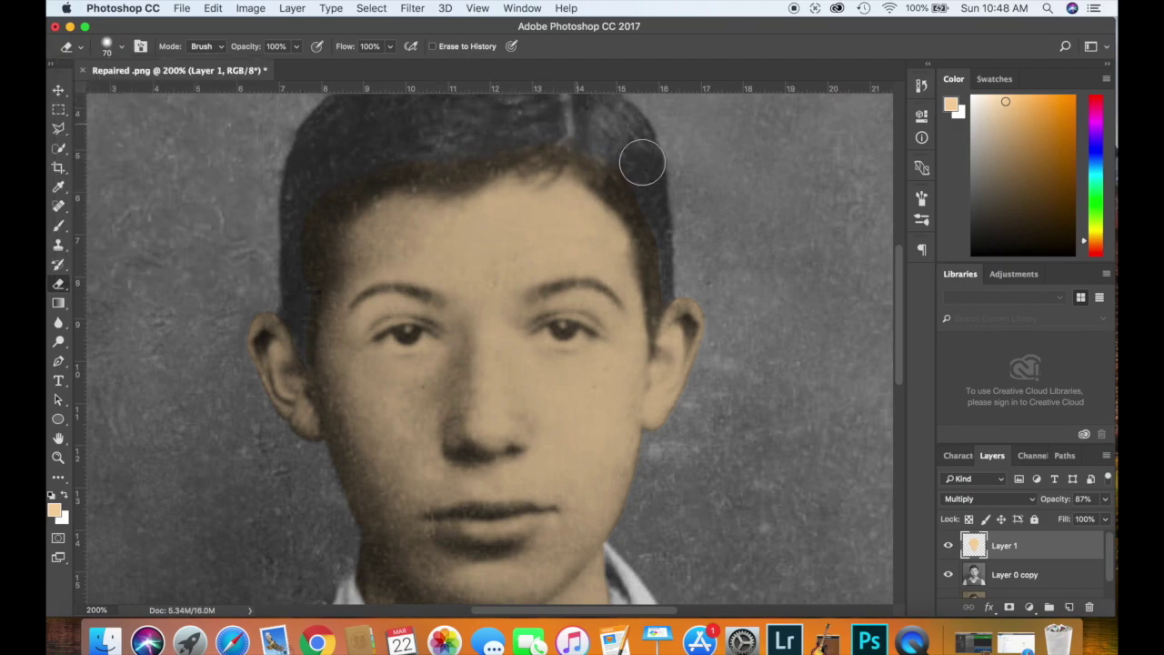
Erase leftover skin colour across the top of the hair with the soft Eraser enlarged to 250 px.
{"action": "key", "text": "bracketright"}
{"action": "key", "text": "bracketright"}
{"action": "key", "text": "bracketright"}
{"action": "key", "text": "bracketright"}
{"action": "key", "text": "bracketright"}
{"action": "key", "text": "bracketright"}
{"action": "key", "text": "bracketright"}
{"action": "key", "text": "bracketright"}
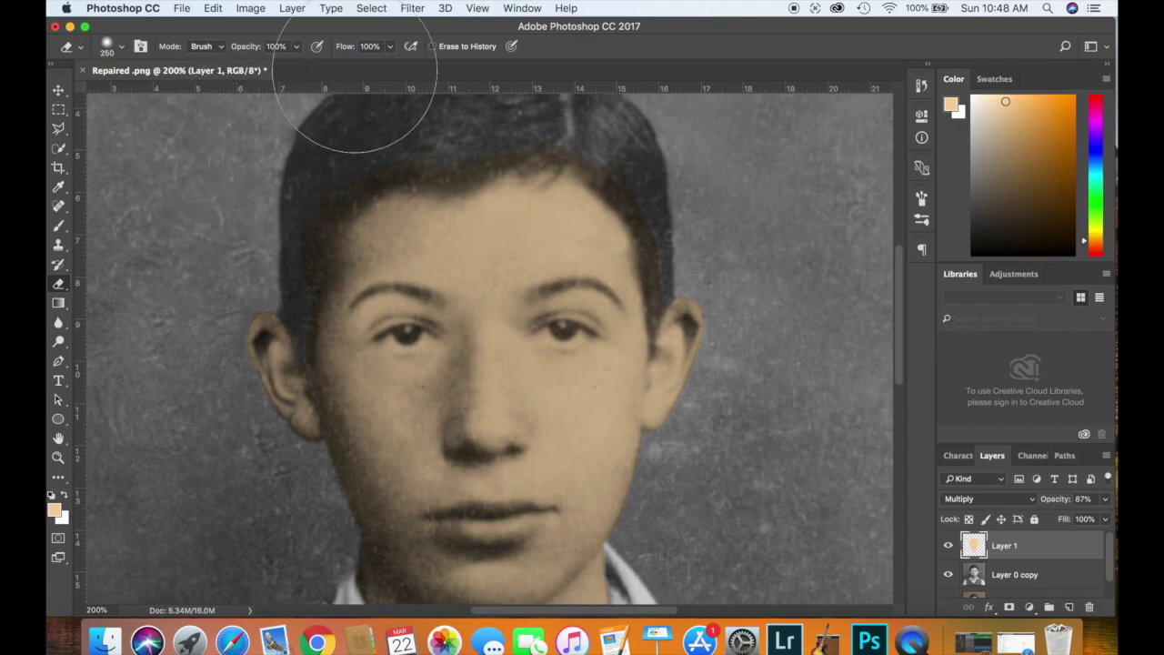
{"action": "left_click", "coordinate": [58, 91]}
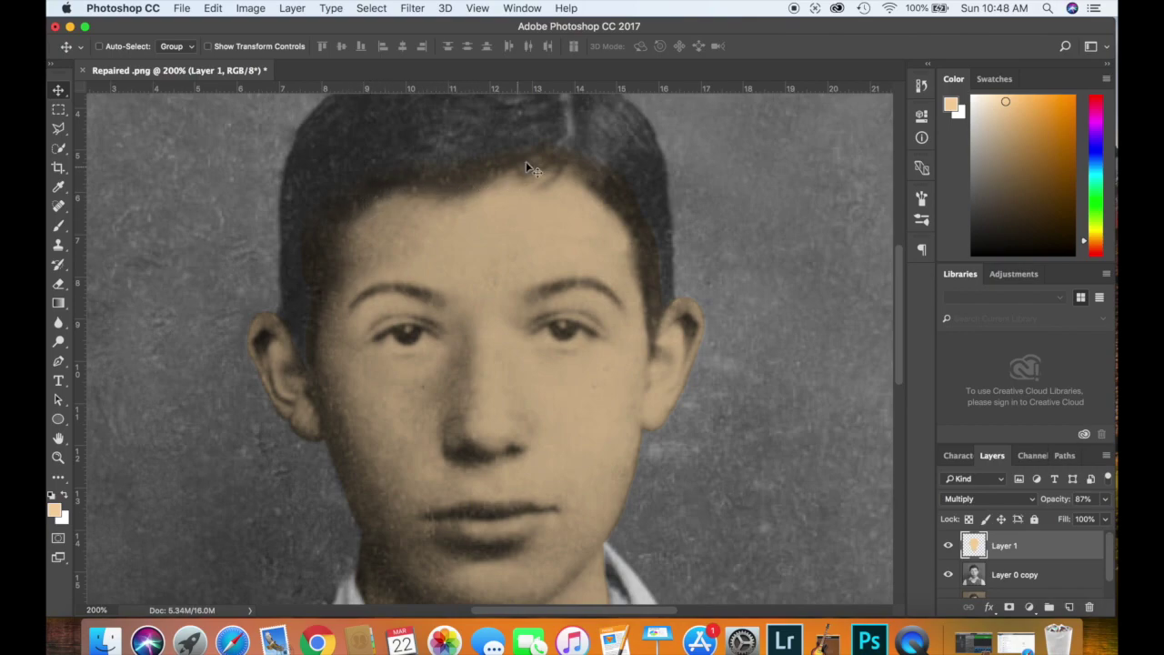
{"action": "left_click", "coordinate": [59, 284]}
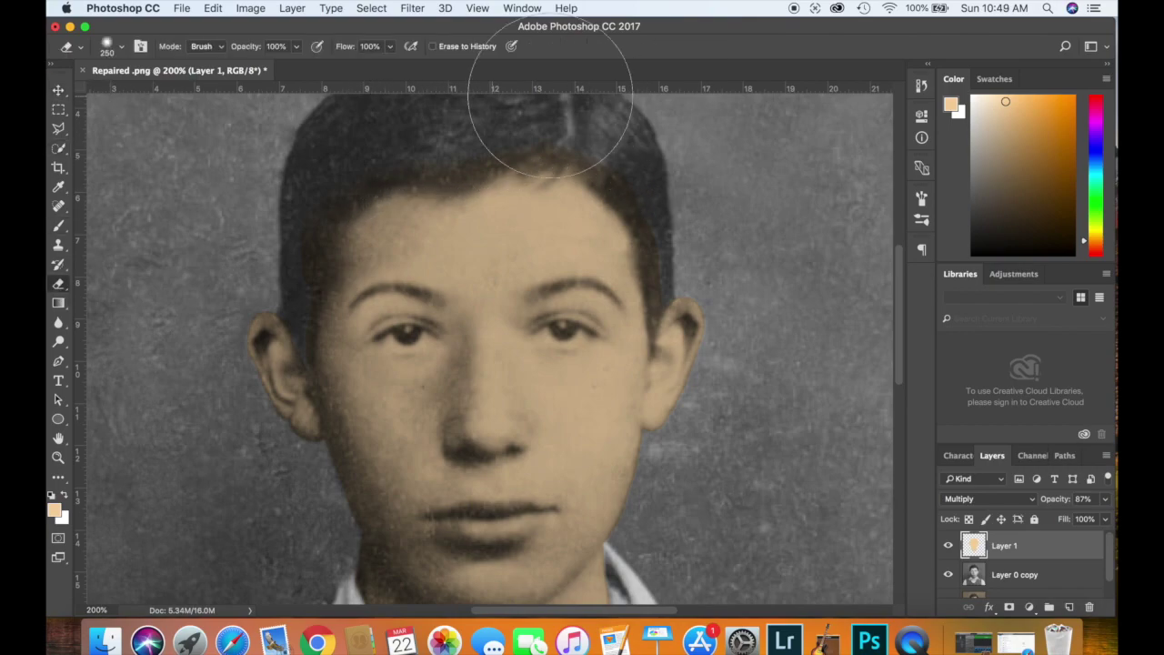
{"action": "left_click_drag", "start_coordinate": [637, 76], "coordinate": [639, 72]}
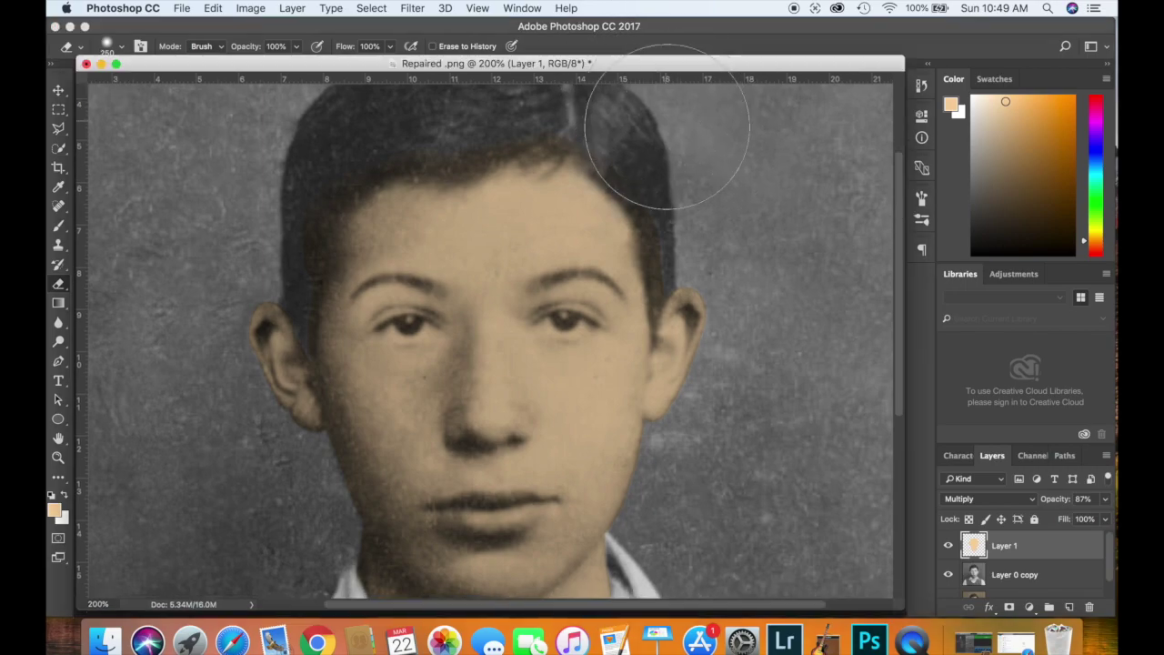
Erase the skin tint closer to the hairline and the side hair, reducing the Eraser to 100 and 60 px.
{"action": "key", "text": "bracketleft"}
{"action": "key", "text": "bracketleft"}
{"action": "key", "text": "bracketleft"}
{"action": "key", "text": "bracketleft"}
{"action": "key", "text": "bracketleft"}
{"action": "key", "text": "bracketleft"}
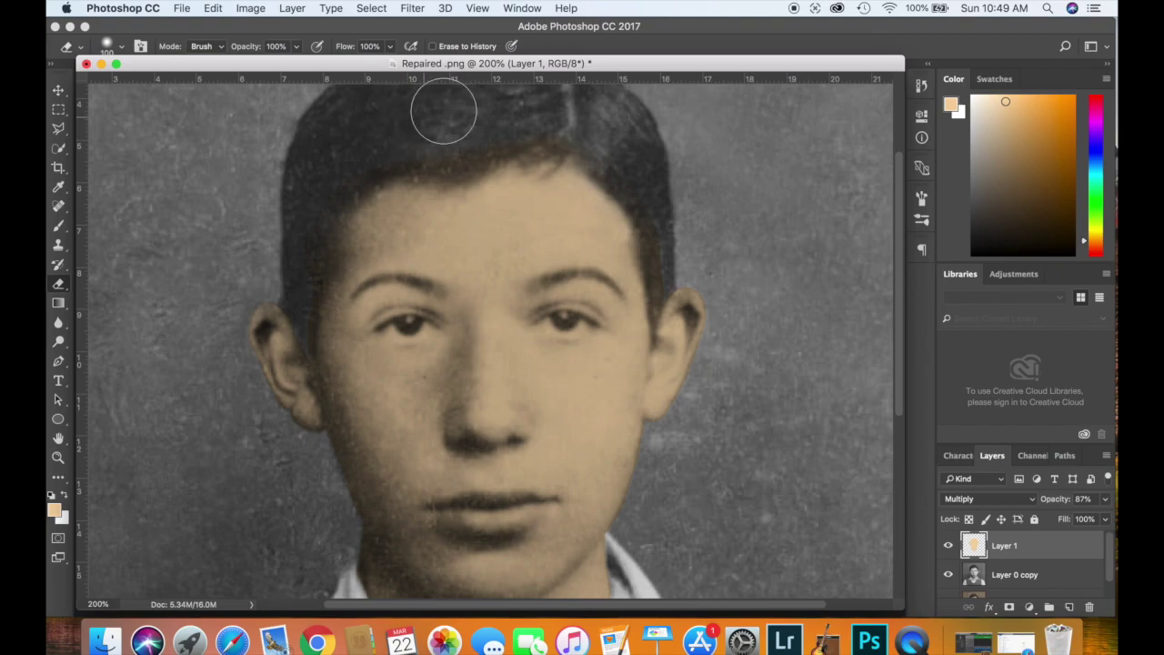
{"action": "key", "text": "bracketleft"}
{"action": "key", "text": "bracketleft"}
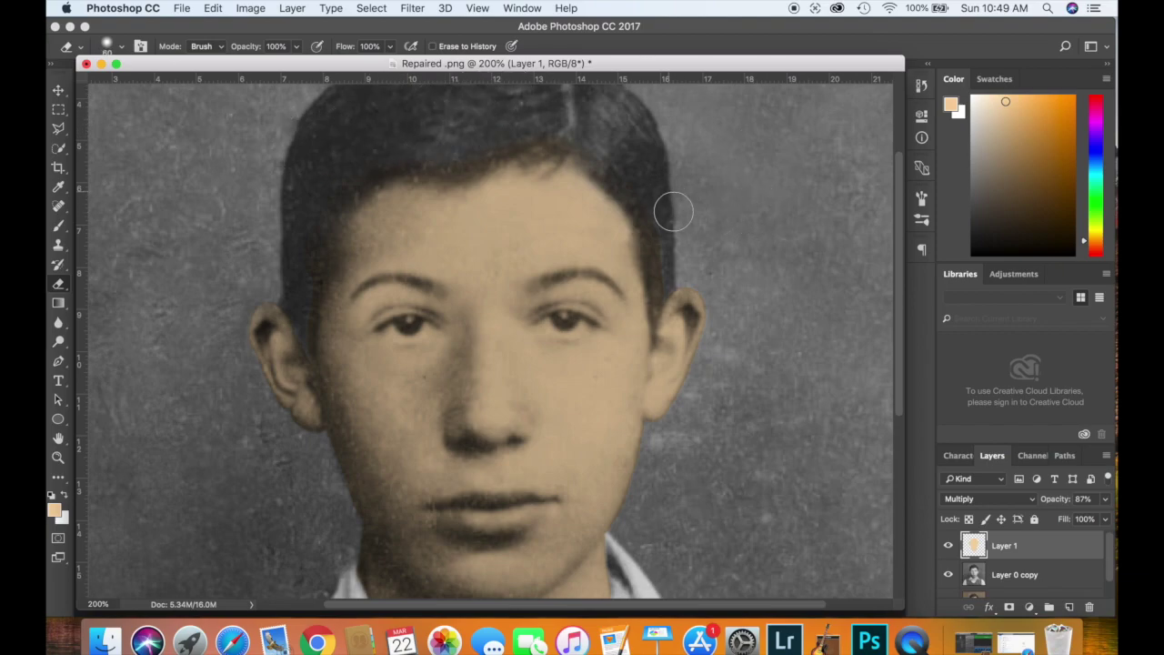
Erase the remaining skin tint from the sideburn hair beside the ears with a small soft Eraser of about 25 px.
{"action": "key", "text": "bracketleft"}
{"action": "key", "text": "bracketleft"}
{"action": "key", "text": "bracketleft"}
{"action": "key", "text": "bracketleft"}
{"action": "key", "text": "bracketleft"}
{"action": "key", "text": "bracketleft"}
{"action": "key", "text": "bracketleft"}
{"action": "key", "text": "bracketleft"}
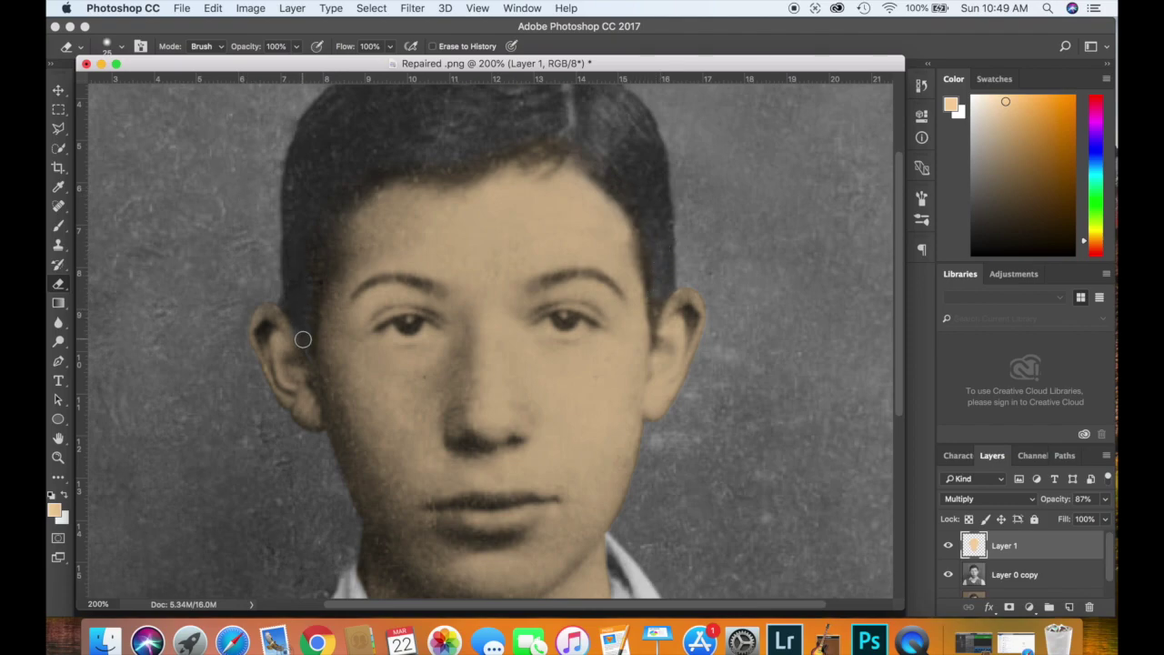
{"action": "key", "text": "bracketleft"}
{"action": "key", "text": "bracketright"}
{"action": "key", "text": "bracketright"}
{"action": "key", "text": "bracketright"}
{"action": "key", "text": "bracketright"}
{"action": "key", "text": "bracketright"}
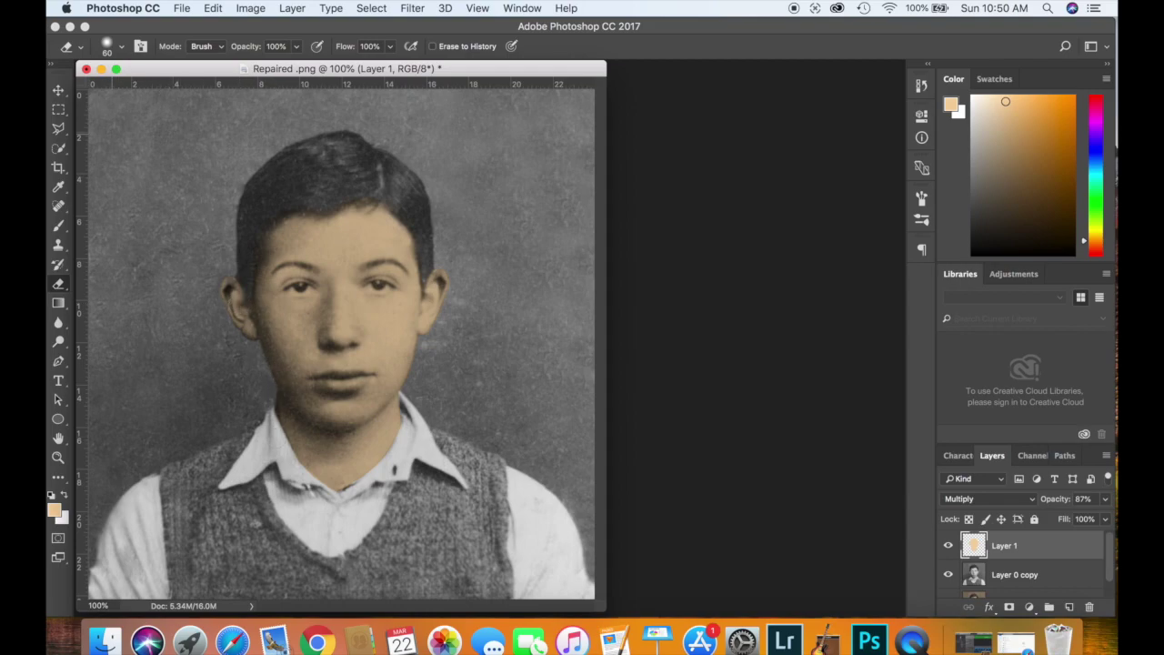
Soften the skin layer's edges around the ears and jaw with the Blur tool at 10 px and 100% strength.
{"action": "left_click", "coordinate": [58, 323]}
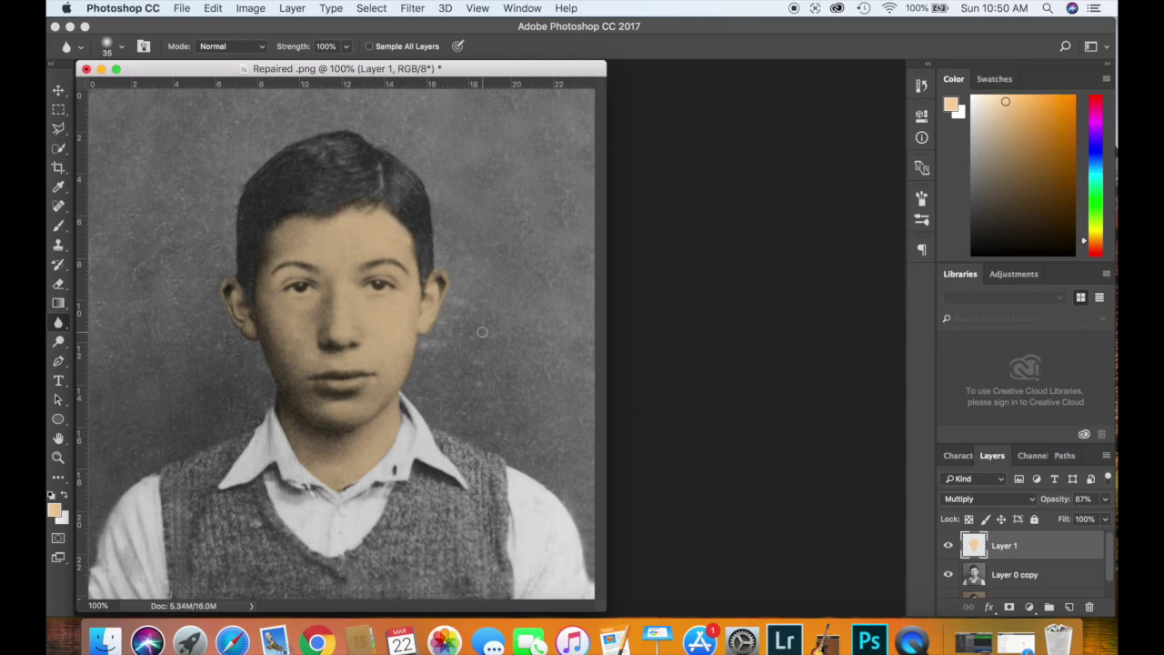
{"action": "key", "text": "super+plus"}
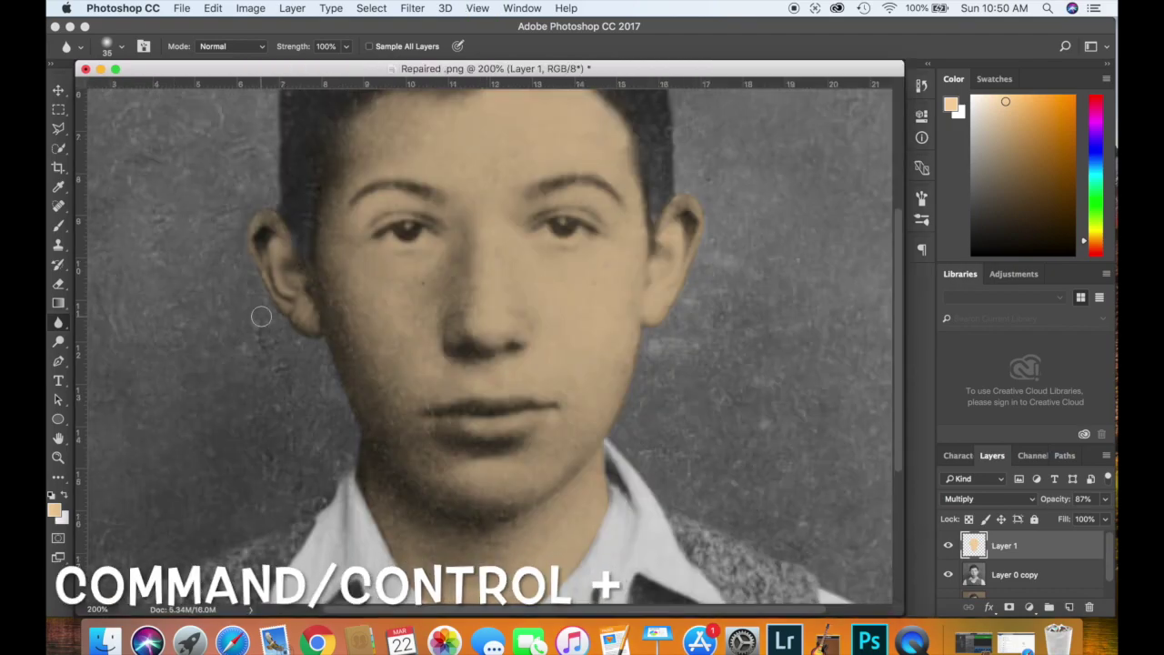
{"action": "key", "text": "bracketleft"}
{"action": "key", "text": "bracketleft"}
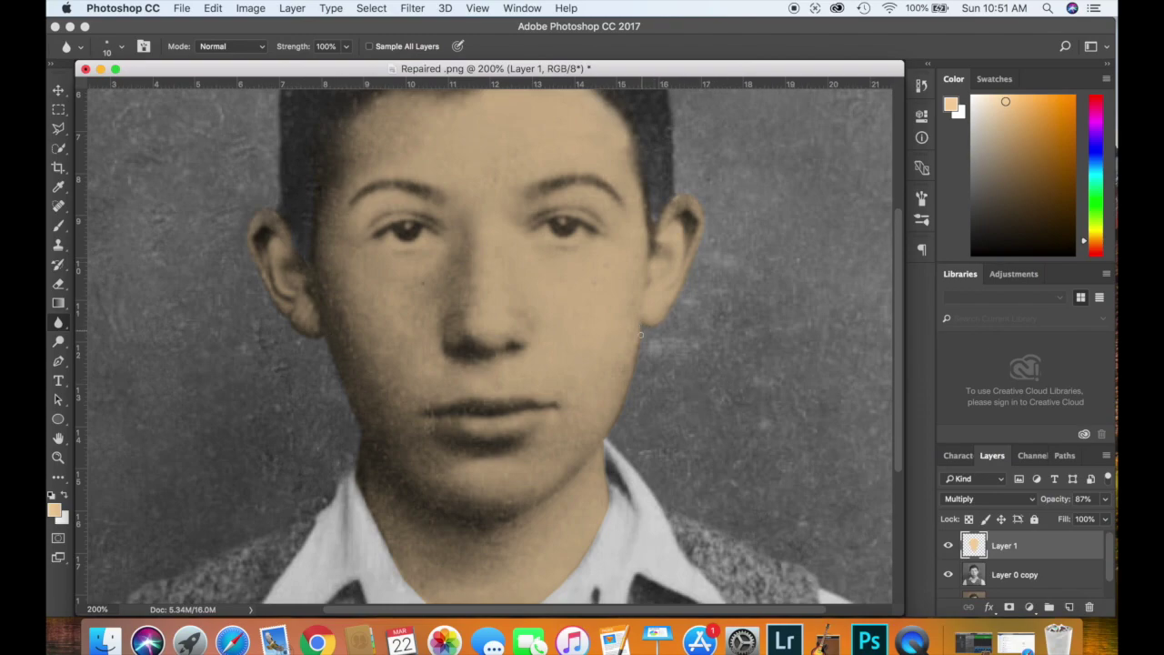
Blur the skin layer's edges along the neck and collar, and along the hairline with an enlarged 35 px Blur brush.
{"action": "left_click_drag", "start_coordinate": [900, 363], "coordinate": [897, 432]}
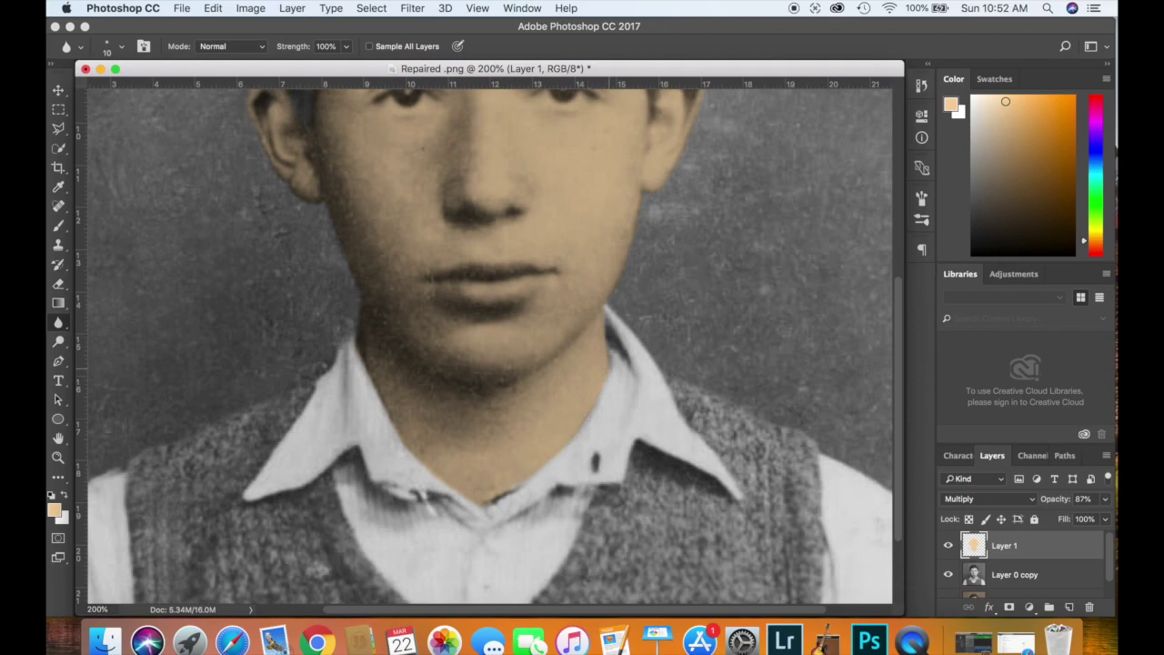
{"action": "scroll", "coordinate": [892, 241], "scroll_direction": "up", "scroll_amount": 5}
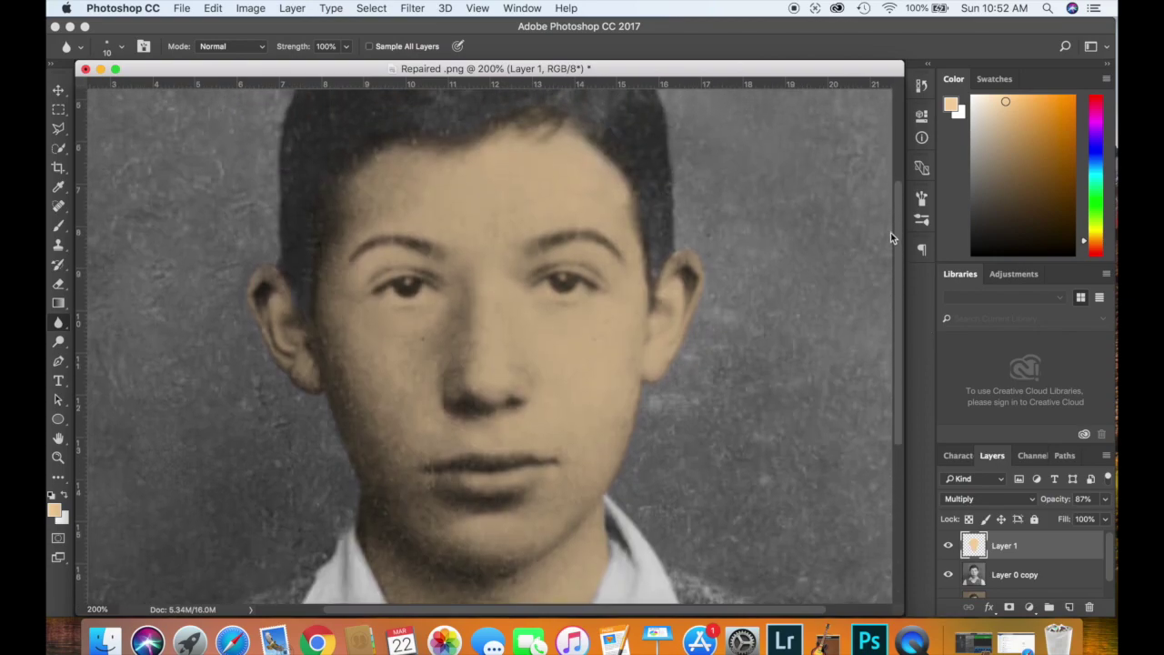
{"action": "scroll", "coordinate": [890, 227], "scroll_direction": "up", "scroll_amount": 1}
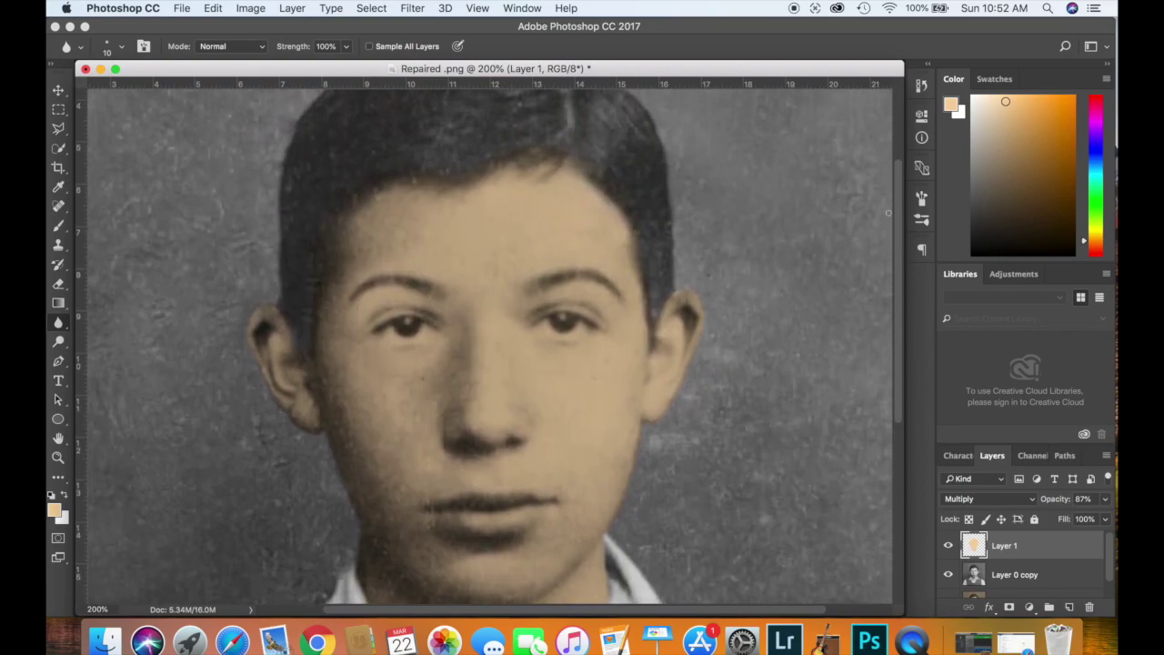
{"action": "key", "text": "bracketright"}
{"action": "key", "text": "bracketright"}
{"action": "key", "text": "bracketright"}
{"action": "key", "text": "bracketright"}
Erase the skin tint from the whites of both eyes with a hard-edged 7 px Eraser.
{"action": "left_click", "coordinate": [59, 285]}
{"action": "left_click", "coordinate": [116, 46]}
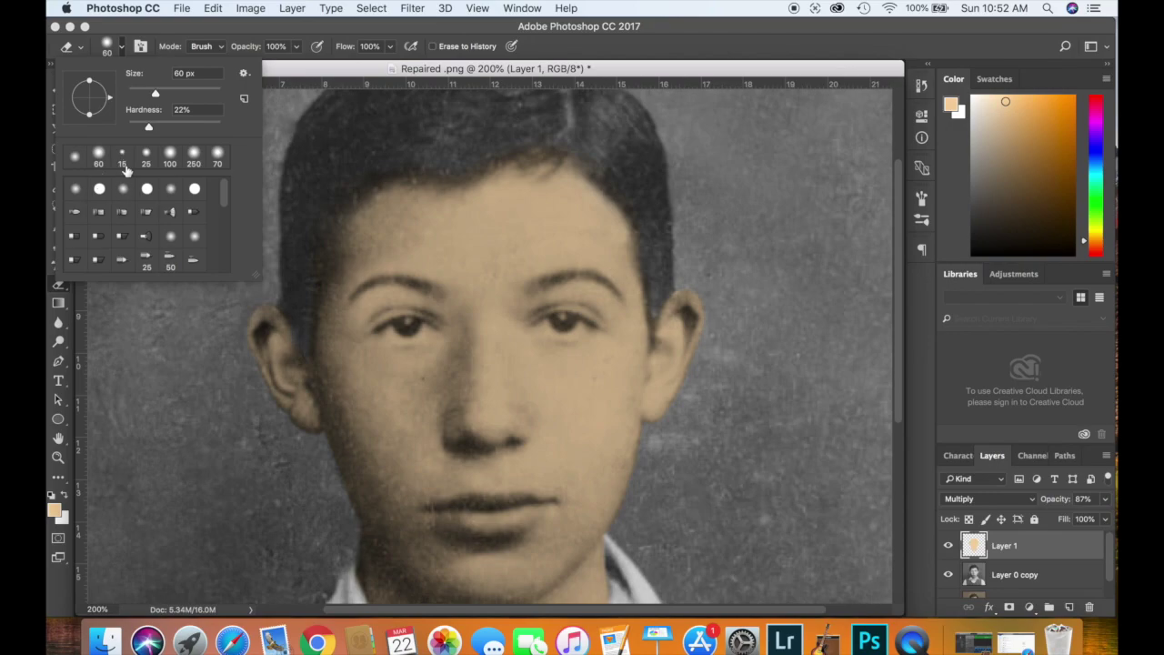
{"action": "left_click", "coordinate": [106, 195]}
{"action": "left_click", "coordinate": [140, 389]}
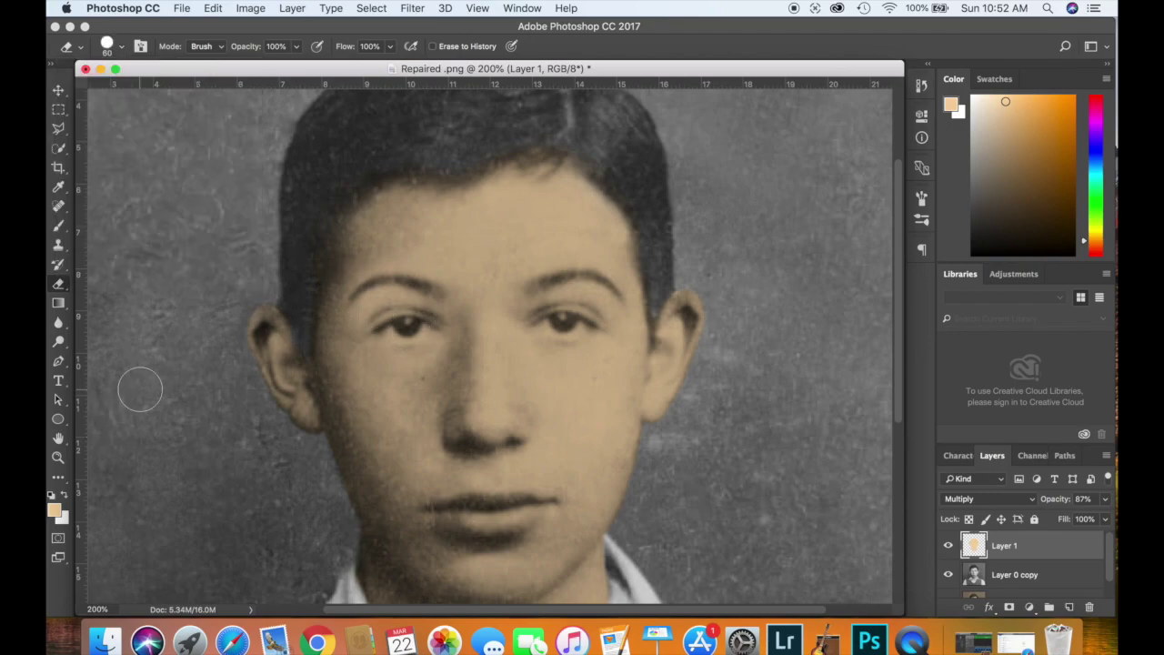
{"action": "key", "text": "bracketleft"}
{"action": "key", "text": "bracketleft"}
{"action": "key", "text": "bracketleft"}
{"action": "key", "text": "bracketleft"}
{"action": "key", "text": "bracketleft"}
{"action": "key", "text": "bracketleft"}
{"action": "mouse_move", "coordinate": [392, 327]}
{"action": "left_mouse_down"}
{"action": "mouse_move", "coordinate": [427, 326]}
{"action": "mouse_move", "coordinate": [380, 332]}
{"action": "mouse_move", "coordinate": [404, 333]}
{"action": "left_mouse_up"}
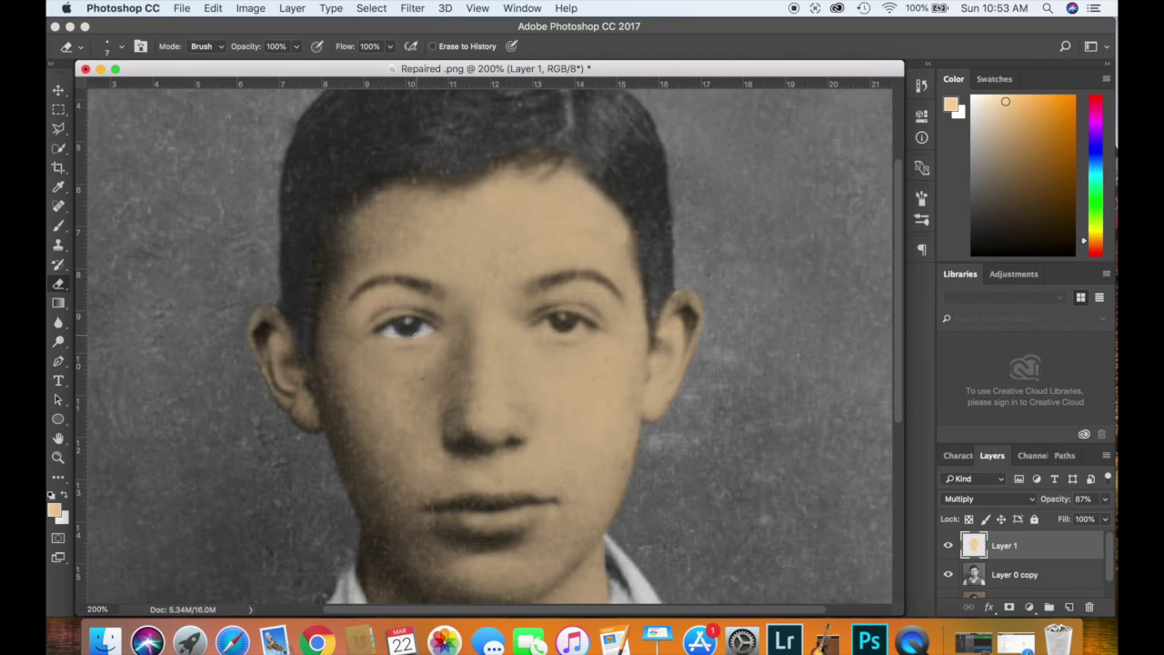
{"action": "mouse_move", "coordinate": [532, 322]}
{"action": "left_mouse_down"}
{"action": "mouse_move", "coordinate": [582, 319]}
{"action": "mouse_move", "coordinate": [582, 330]}
{"action": "mouse_move", "coordinate": [564, 320]}
{"action": "left_mouse_up"}
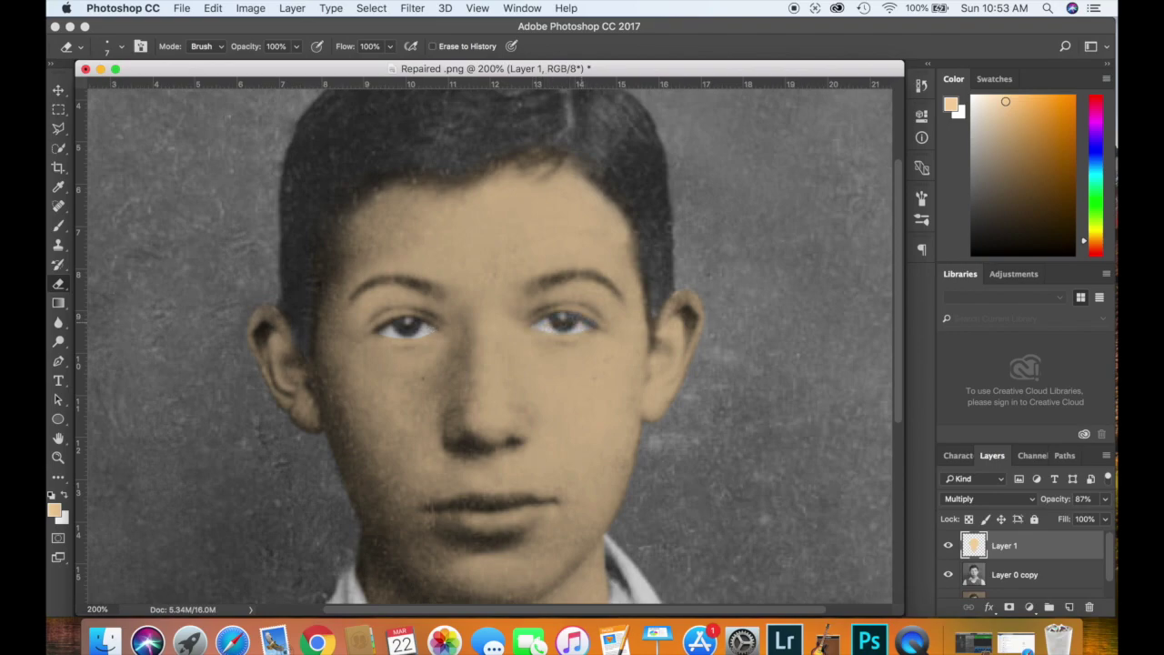
Blur the erased skin edges around the eyes with the 35 px Blur tool and view the whole portrait at 100%.
{"action": "left_click", "coordinate": [59, 324]}
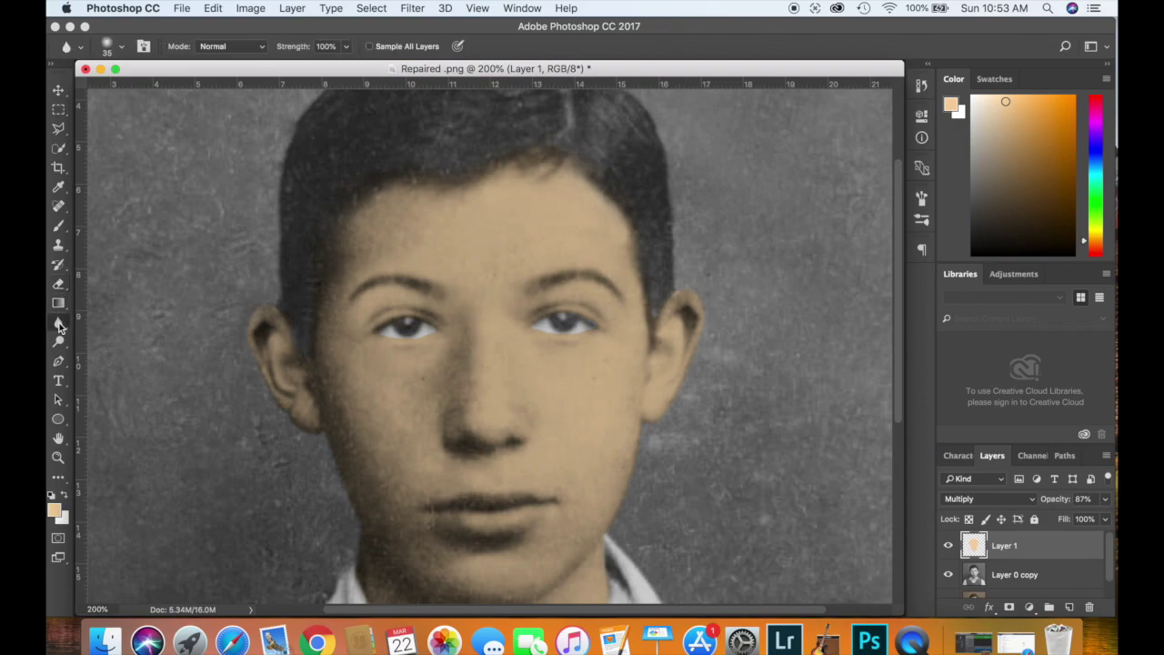
{"action": "left_click", "coordinate": [434, 323]}
{"action": "key", "text": "super+minus"}
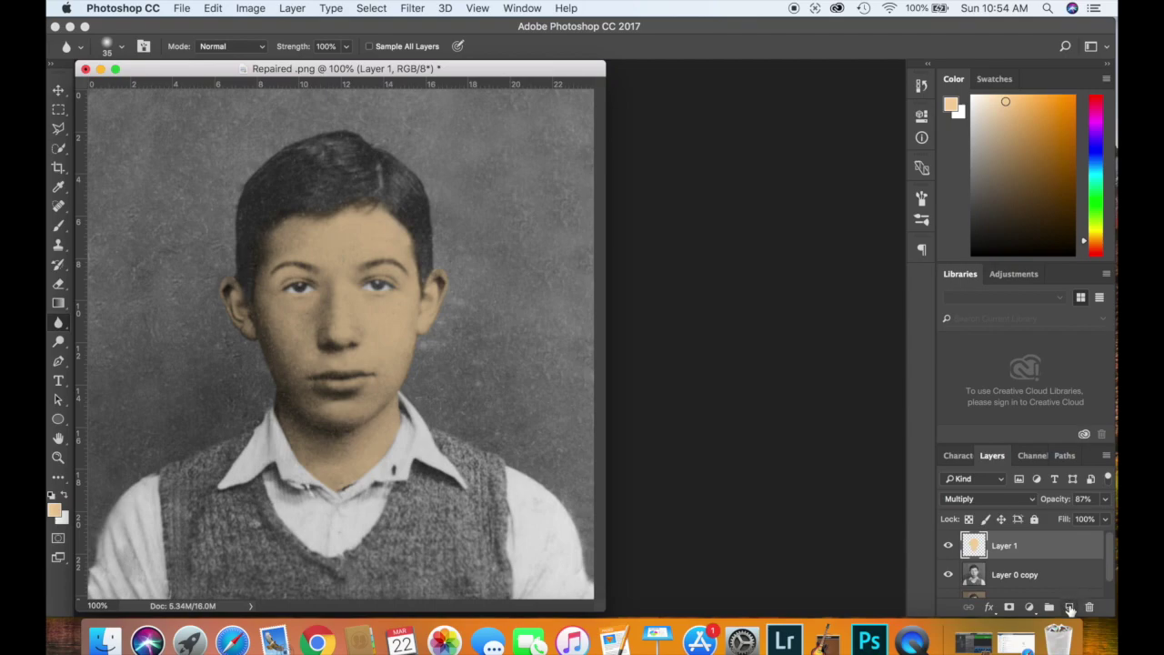
Add a new layer for the hair and set the foreground colour to brown #95590b.
{"action": "left_click", "coordinate": [1070, 608]}
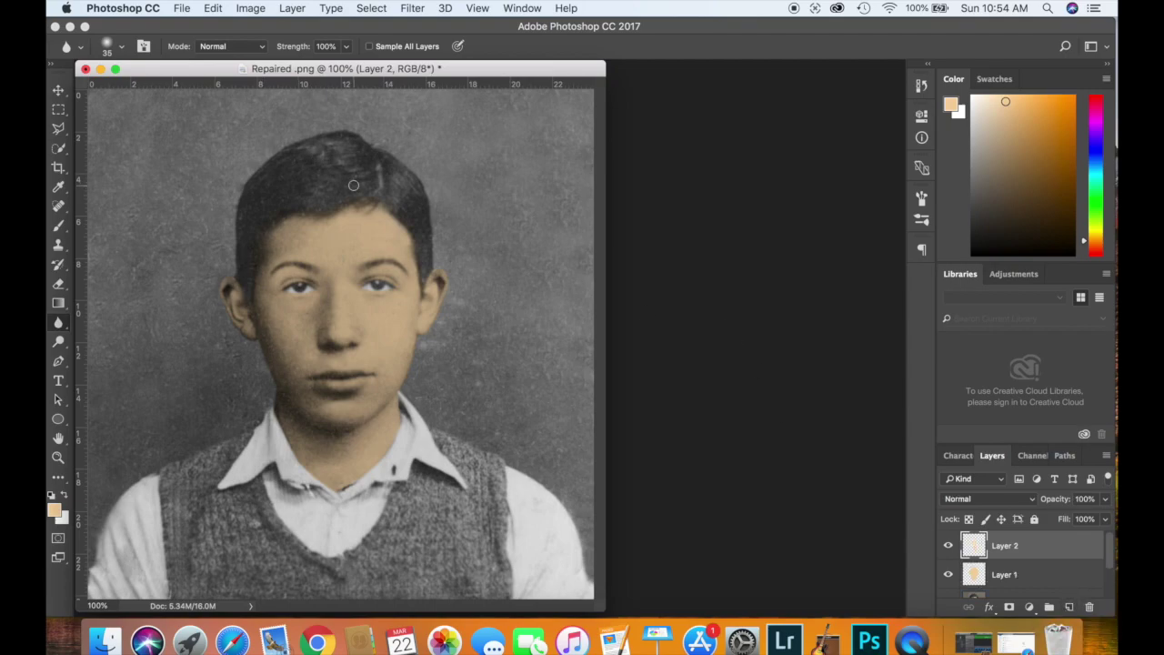
{"action": "left_click", "coordinate": [53, 514]}
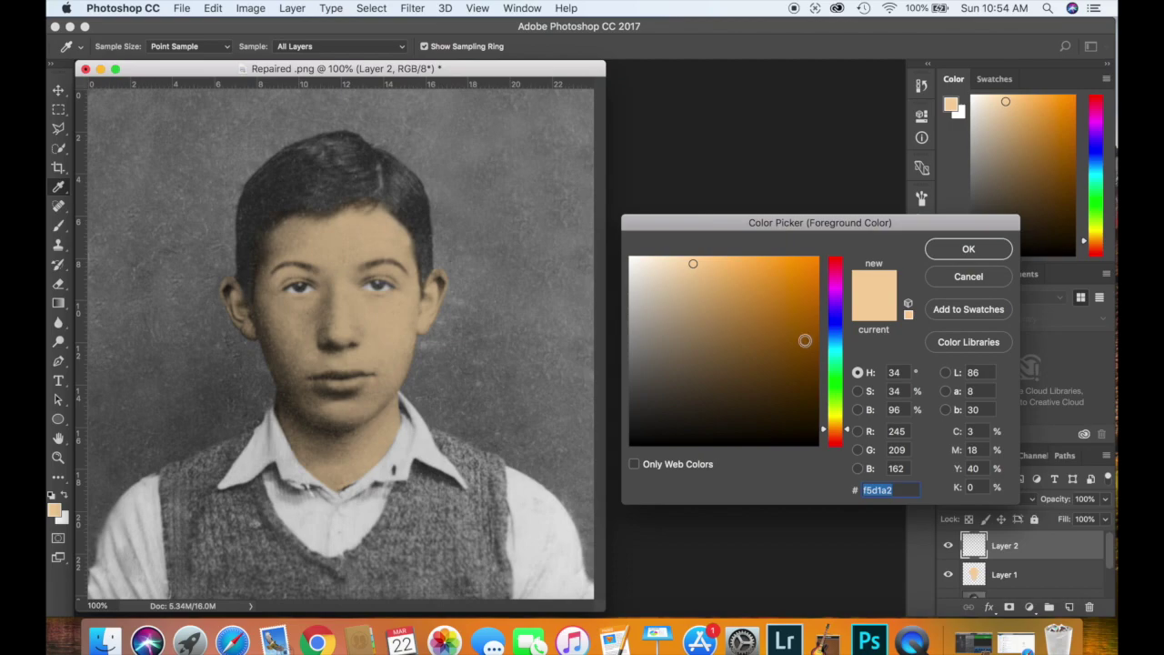
{"action": "left_click", "coordinate": [806, 353]}
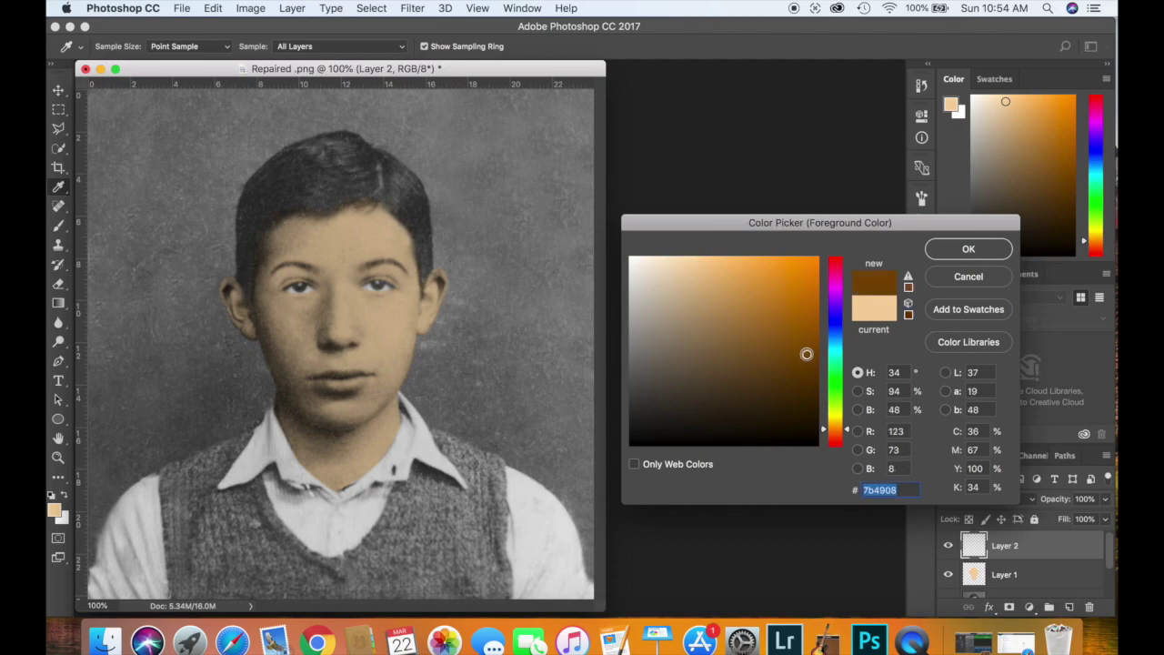
{"action": "left_click", "coordinate": [801, 339]}
{"action": "left_click_drag", "start_coordinate": [803, 337], "coordinate": [805, 335]}
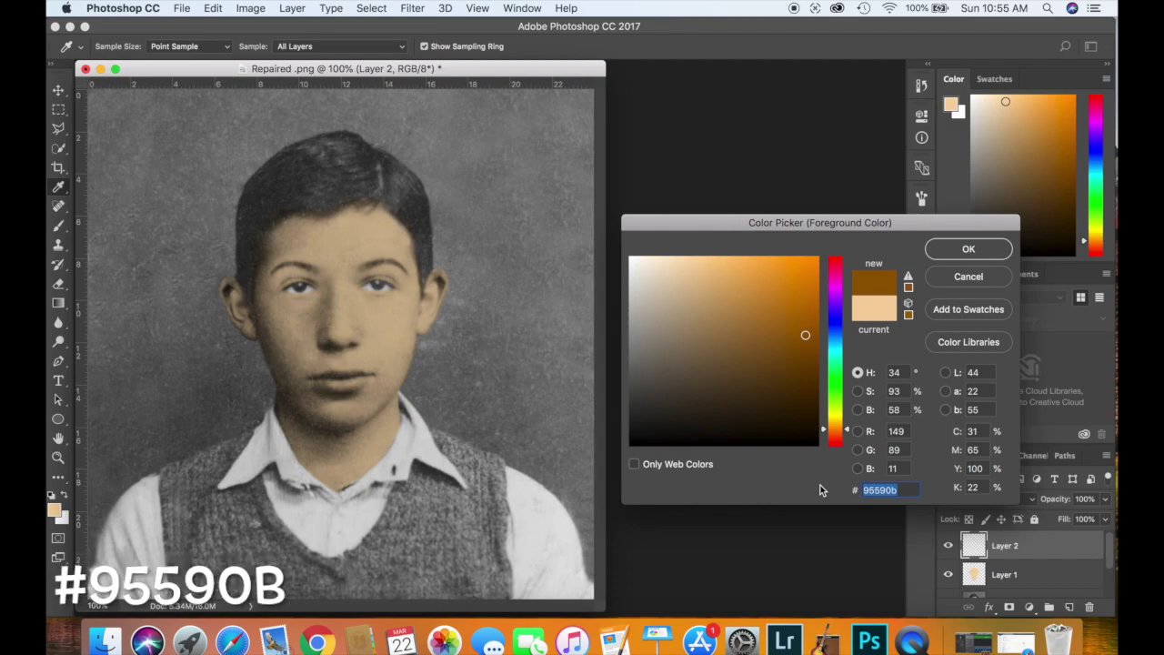
{"action": "left_click", "coordinate": [946, 251]}
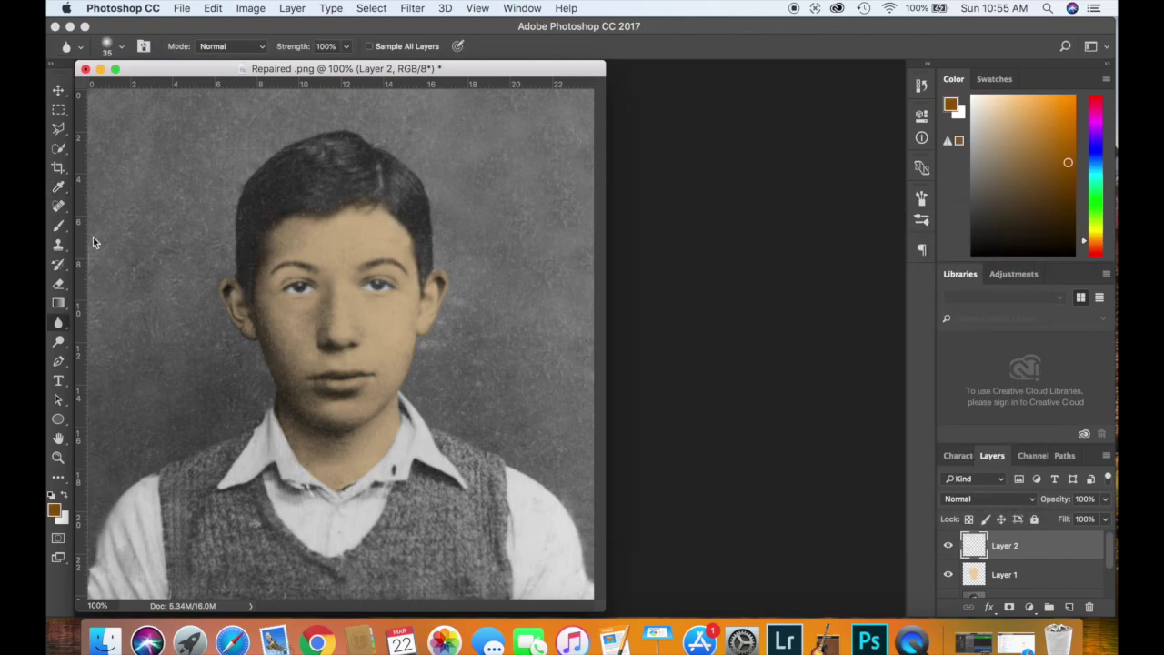
Paint the main mass of the hair brown on the new layer with the Brush tool at 46 px.
{"action": "left_click_drag", "start_coordinate": [58, 225], "coordinate": [100, 224]}
{"action": "key", "text": "bracketright"}
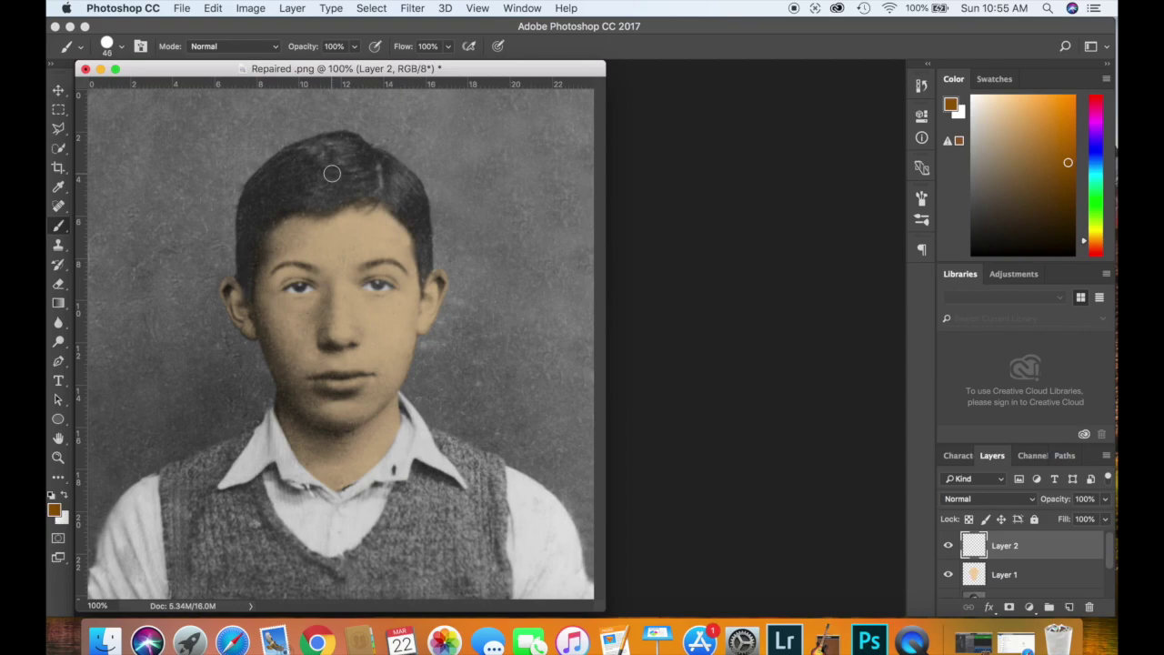
{"action": "mouse_move", "coordinate": [332, 173]}
{"action": "left_mouse_down"}
{"action": "mouse_move", "coordinate": [260, 178]}
{"action": "mouse_move", "coordinate": [278, 163]}
{"action": "mouse_move", "coordinate": [305, 157]}
{"action": "mouse_move", "coordinate": [254, 228]}
{"action": "mouse_move", "coordinate": [414, 214]}
{"action": "mouse_move", "coordinate": [247, 210]}
{"action": "left_mouse_up"}
Fill in the sideburns down to both ears with the brush reduced to 10 px.
{"action": "key", "text": "super+plus"}
{"action": "key", "text": "bracketleft"}
{"action": "key", "text": "bracketleft"}
{"action": "key", "text": "bracketleft"}
{"action": "key", "text": "bracketleft"}
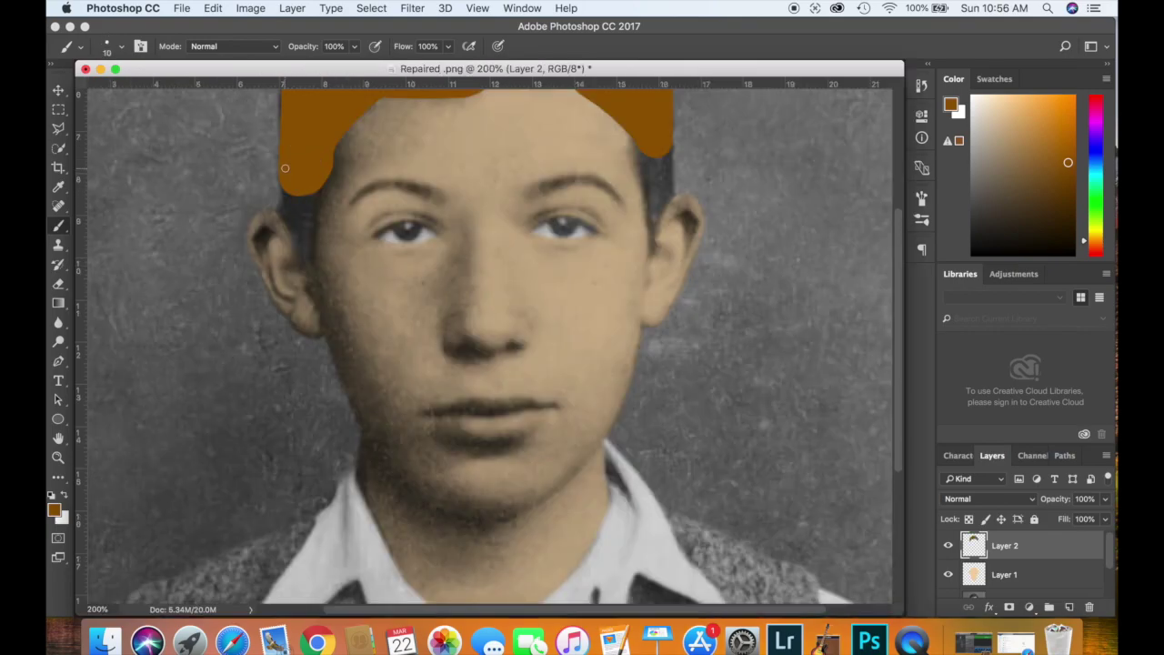
{"action": "mouse_move", "coordinate": [283, 167]}
{"action": "left_mouse_down"}
{"action": "mouse_move", "coordinate": [284, 209]}
{"action": "mouse_move", "coordinate": [312, 262]}
{"action": "left_mouse_up"}
{"action": "left_click_drag", "start_coordinate": [645, 156], "coordinate": [657, 183]}
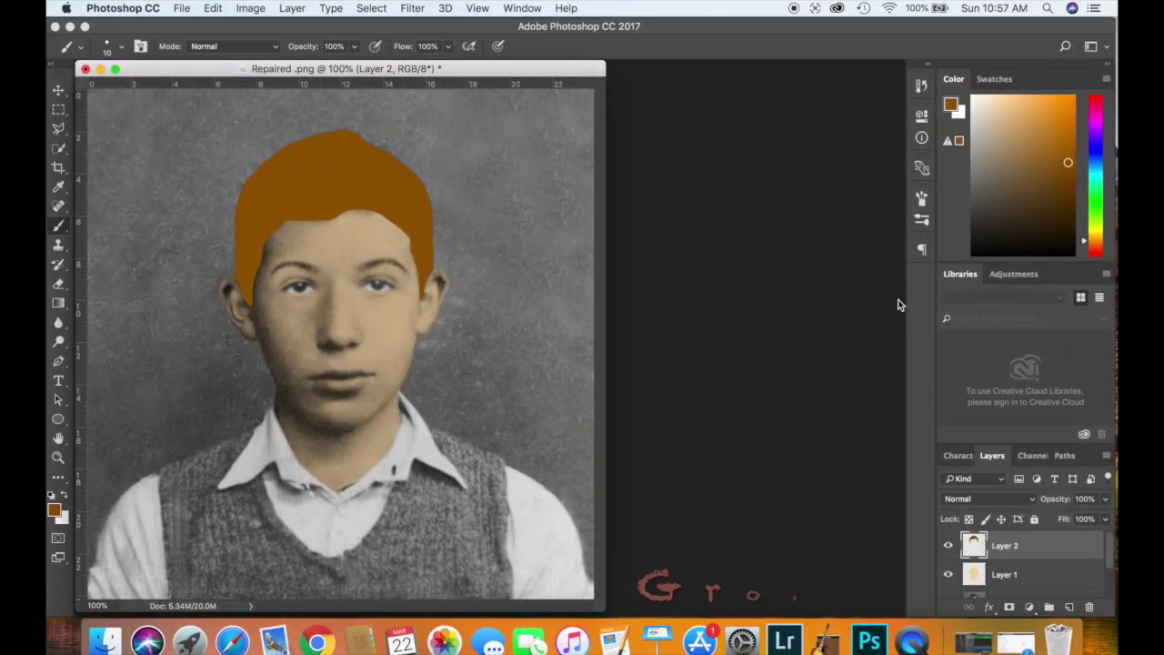
Try Overlay and Multiply as the hair layer's blend mode, and settle on Overlay.
{"action": "left_click", "coordinate": [997, 500]}
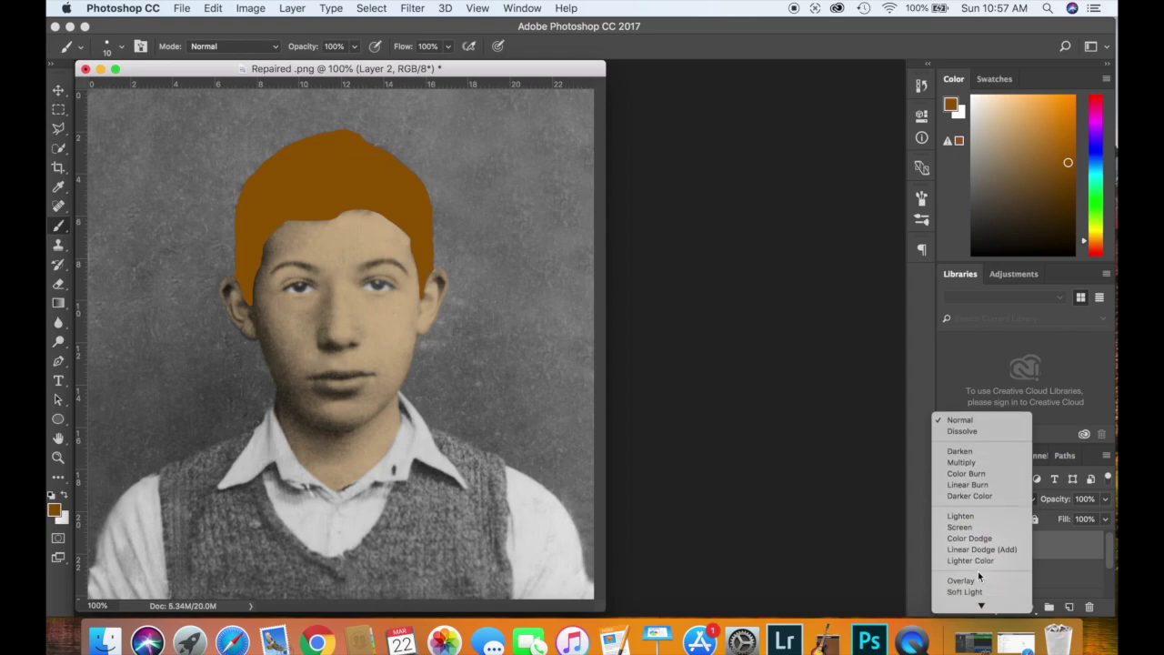
{"action": "left_click", "coordinate": [974, 579]}
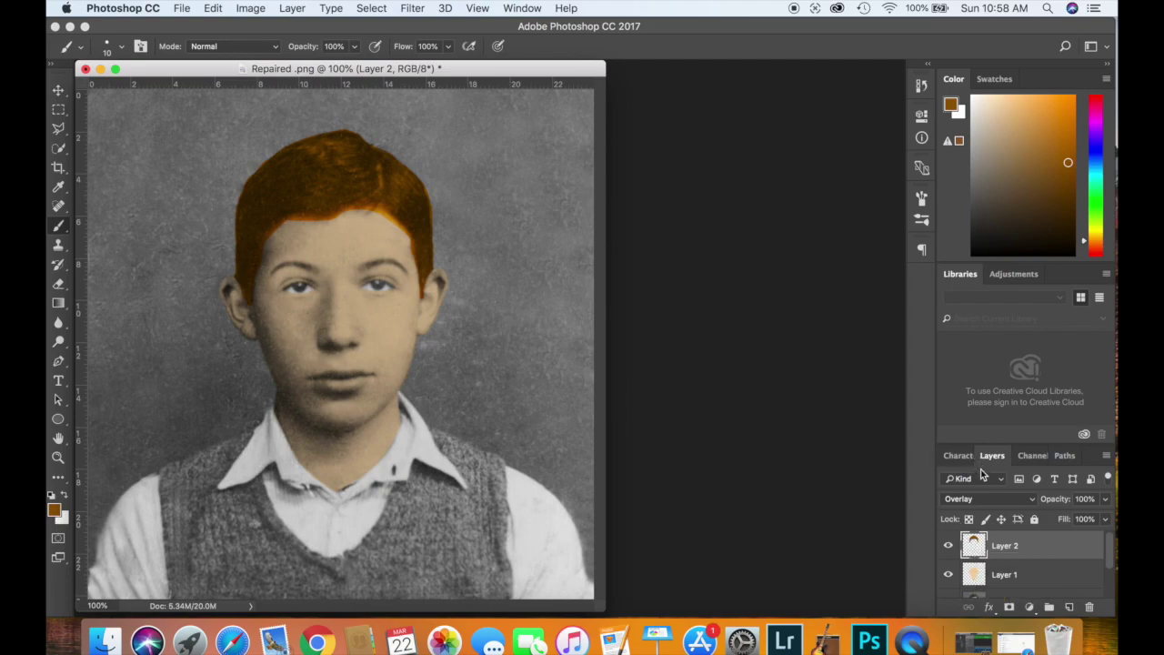
{"action": "left_click", "coordinate": [982, 498]}
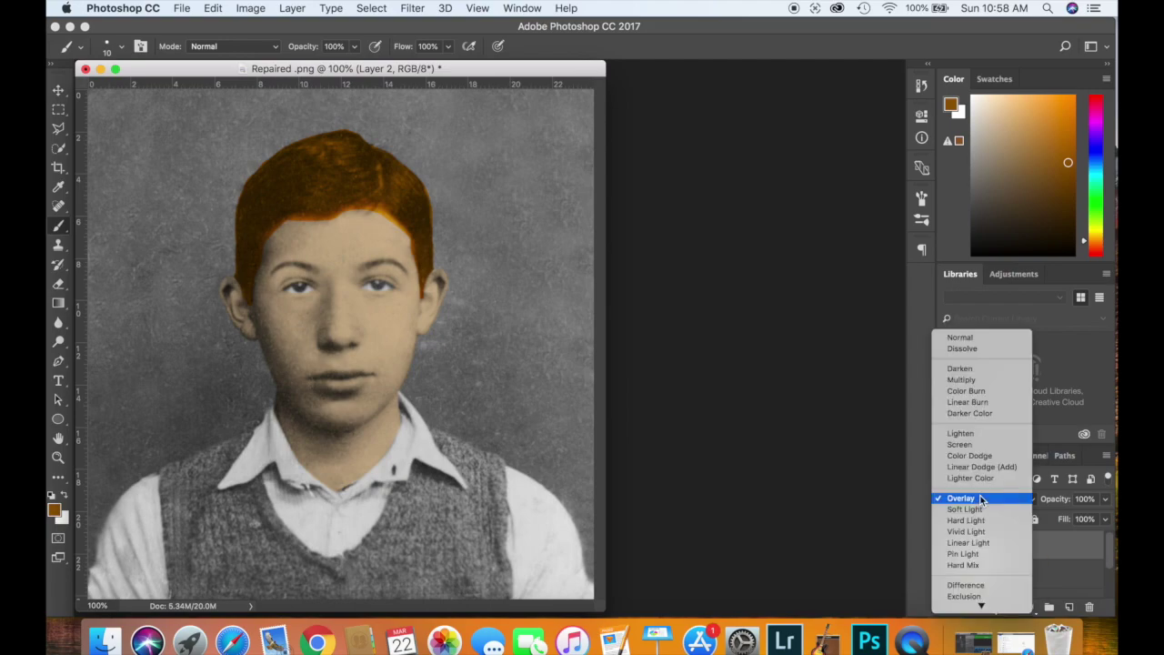
{"action": "left_click", "coordinate": [985, 380]}
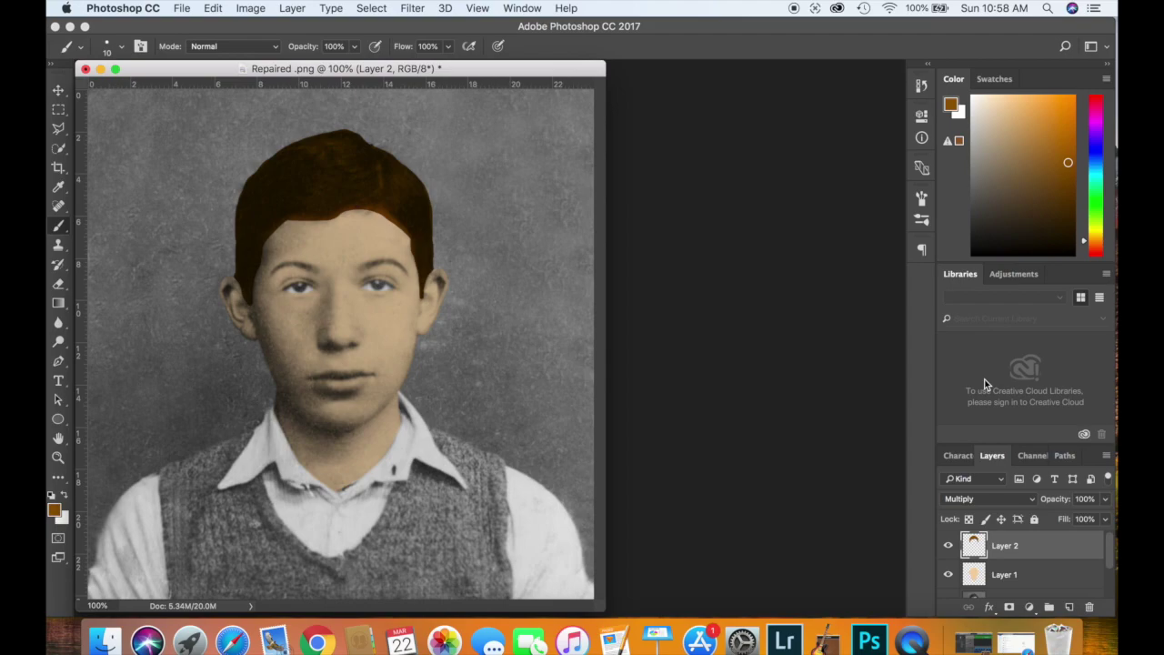
{"action": "left_click", "coordinate": [1004, 502]}
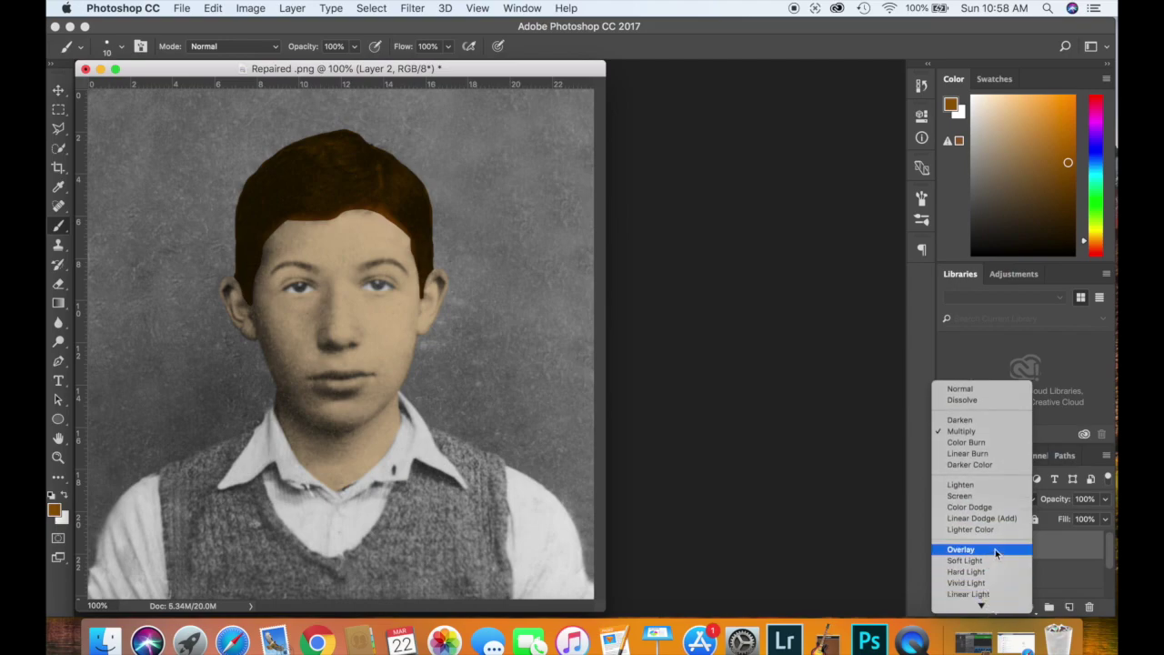
{"action": "left_click", "coordinate": [995, 546]}
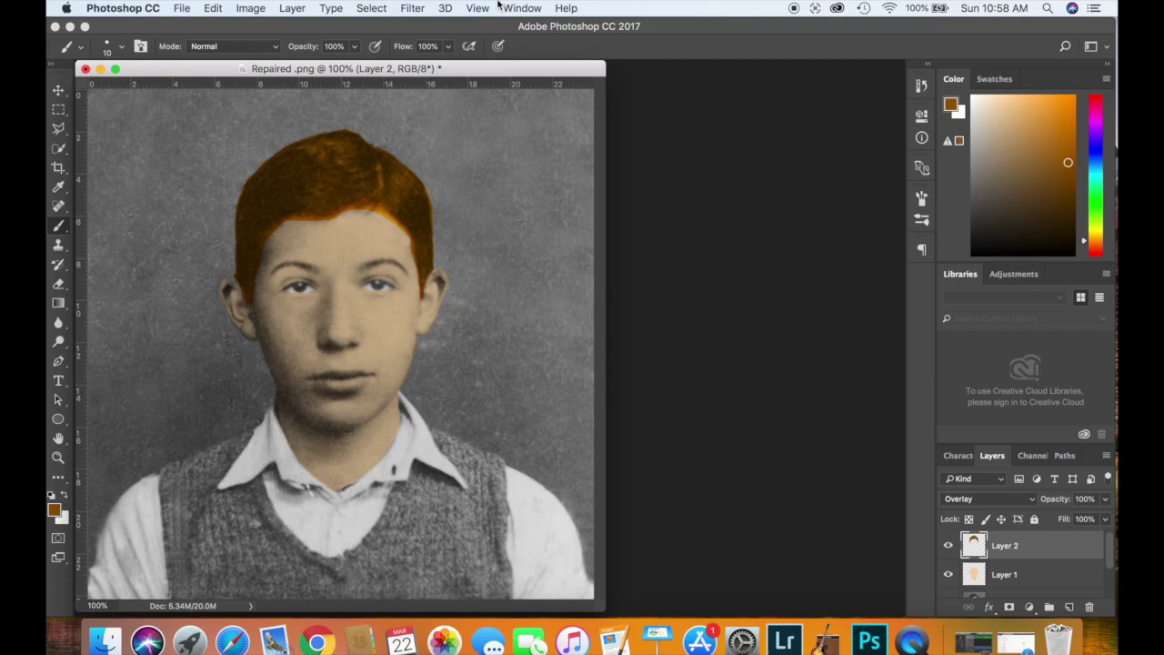
Darken the hair layer with a Brightness/Contrast adjustment, lowering both brightness and contrast.
{"action": "left_click", "coordinate": [247, 9]}
{"action": "mouse_move", "coordinate": [251, 51]}
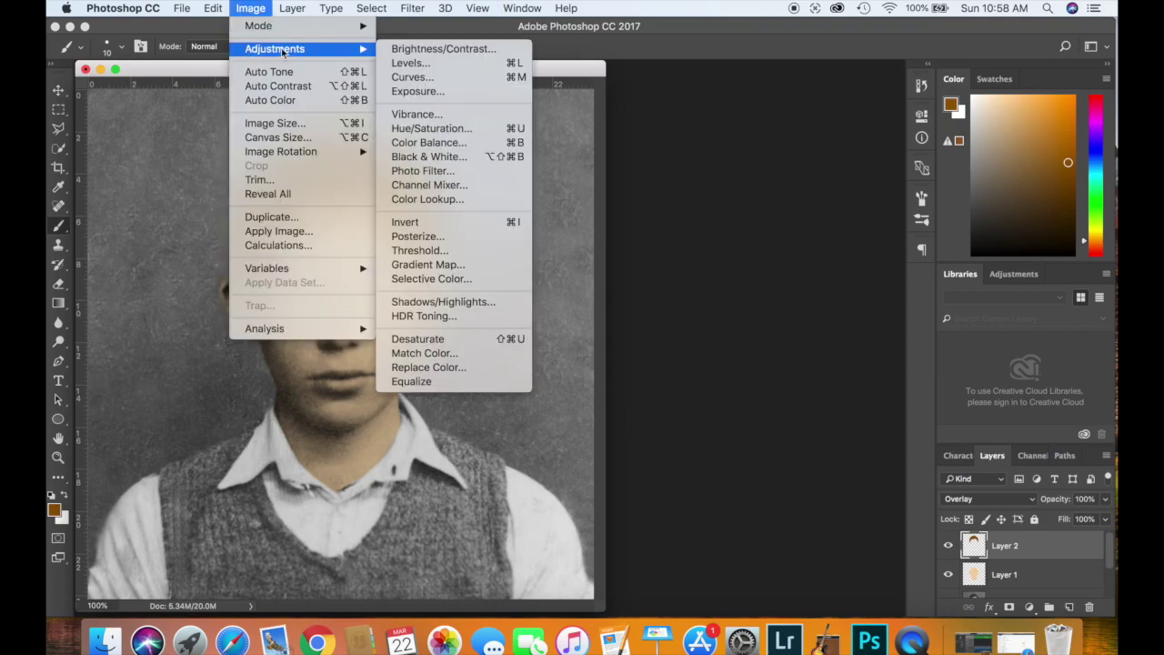
{"action": "left_click", "coordinate": [430, 49]}
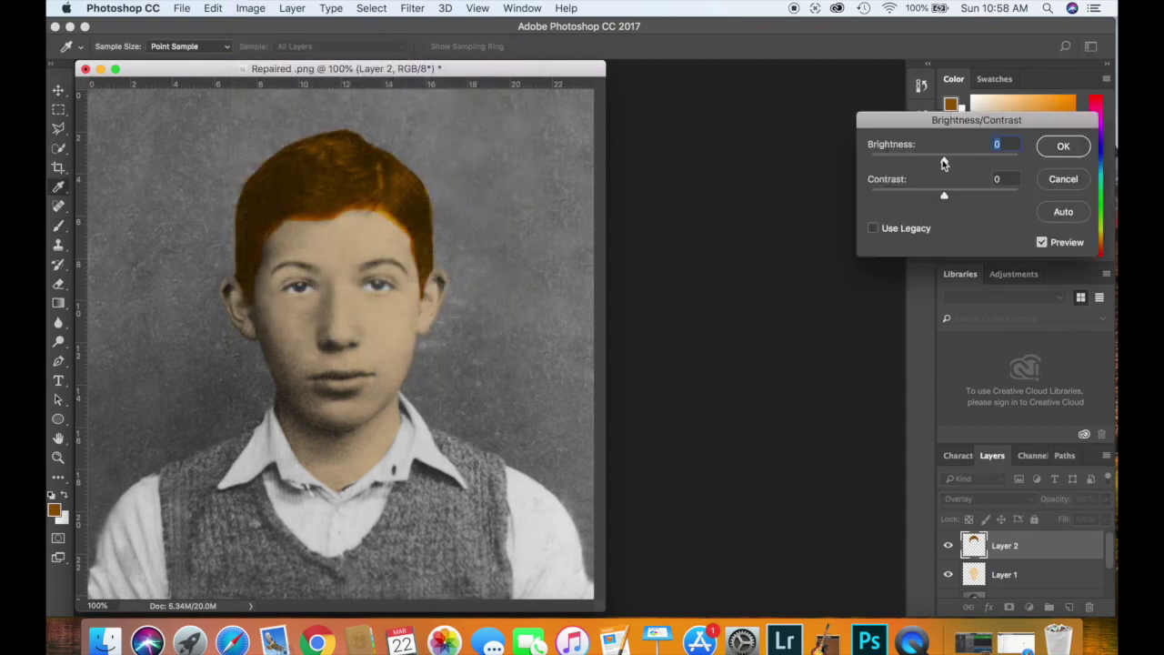
{"action": "left_click_drag", "start_coordinate": [946, 164], "coordinate": [927, 193]}
{"action": "left_click", "coordinate": [920, 196]}
{"action": "left_click", "coordinate": [1064, 147]}
{"action": "key", "text": "b"}
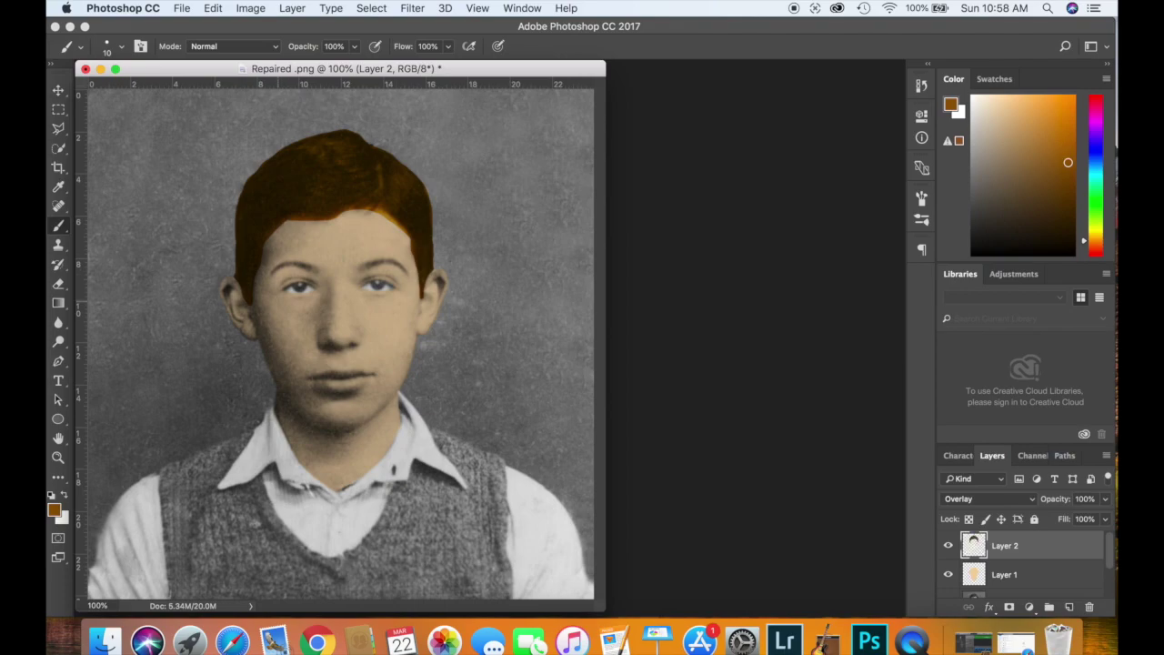
Erase the brown spill along the forehead hairline with a soft-edged Eraser at about 175 px.
{"action": "left_click", "coordinate": [58, 284]}
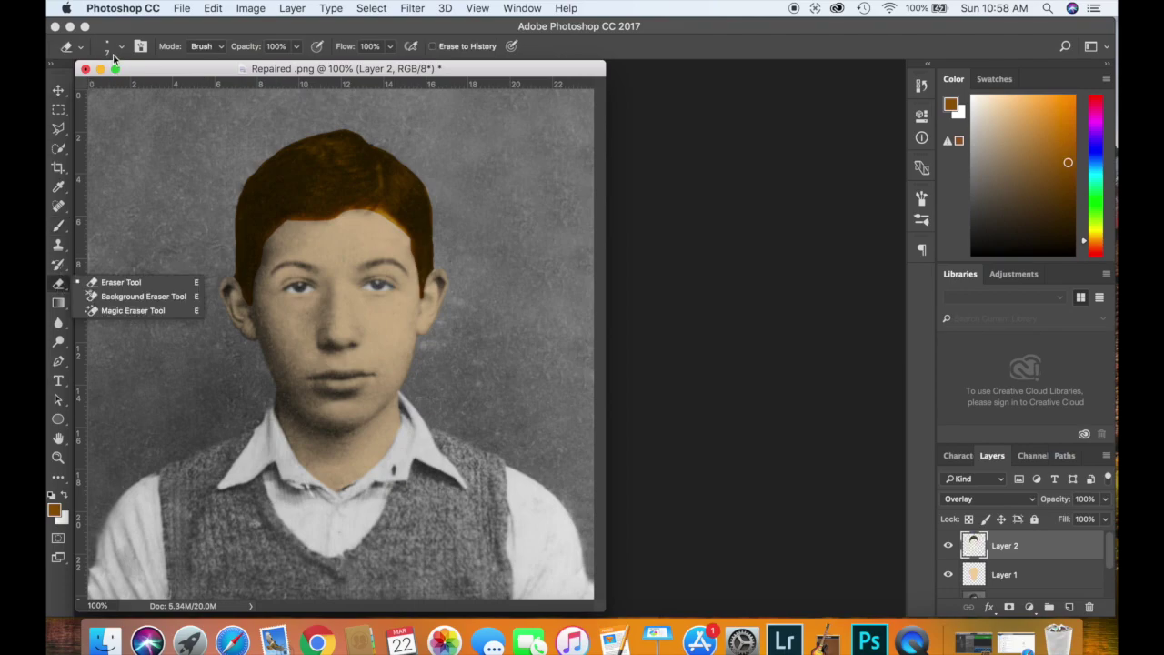
{"action": "left_click", "coordinate": [121, 282]}
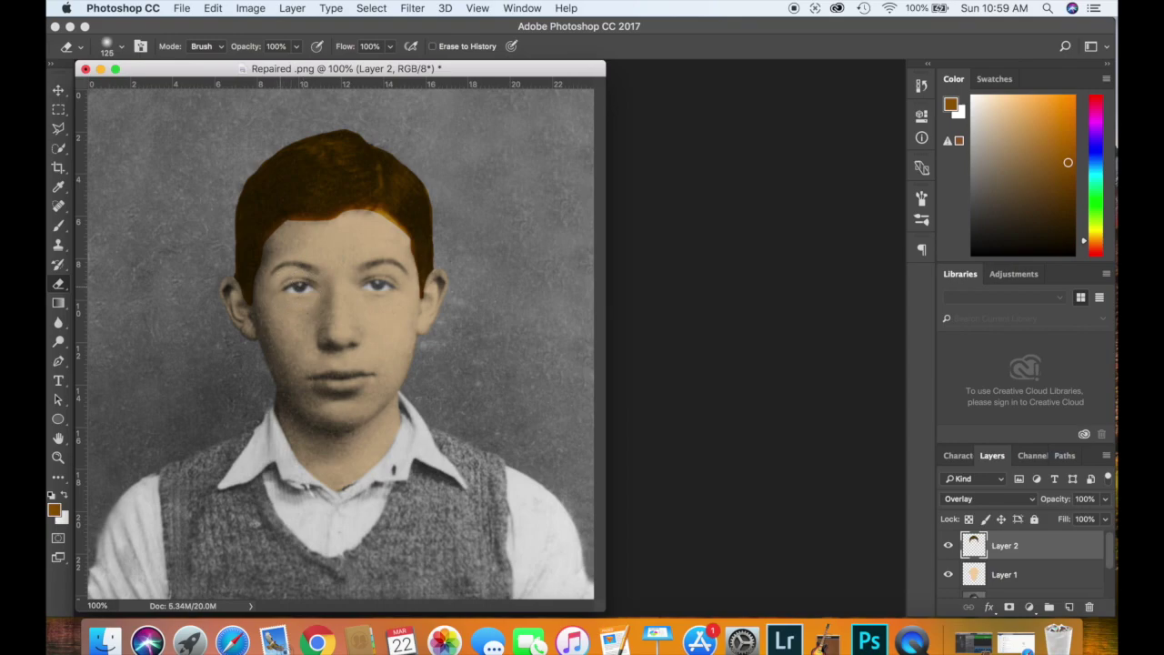
{"action": "key", "text": "bracketright"}
{"action": "key", "text": "bracketright"}
{"action": "key", "text": "bracketright"}
{"action": "key", "text": "super+equal"}
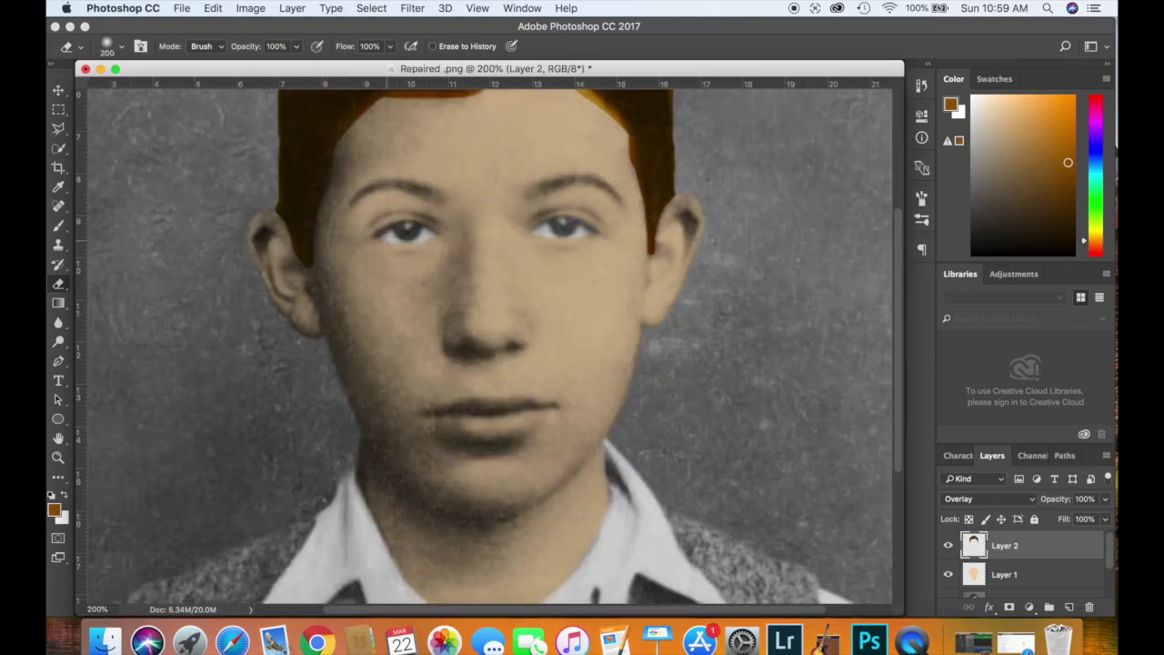
{"action": "left_click_drag", "start_coordinate": [346, 127], "coordinate": [419, 104]}
{"action": "scroll", "coordinate": [418, 104], "scroll_direction": "up", "scroll_amount": 2}
{"action": "mouse_move", "coordinate": [407, 187]}
{"action": "left_mouse_down"}
{"action": "mouse_move", "coordinate": [475, 206]}
{"action": "mouse_move", "coordinate": [530, 182]}
{"action": "left_mouse_up"}
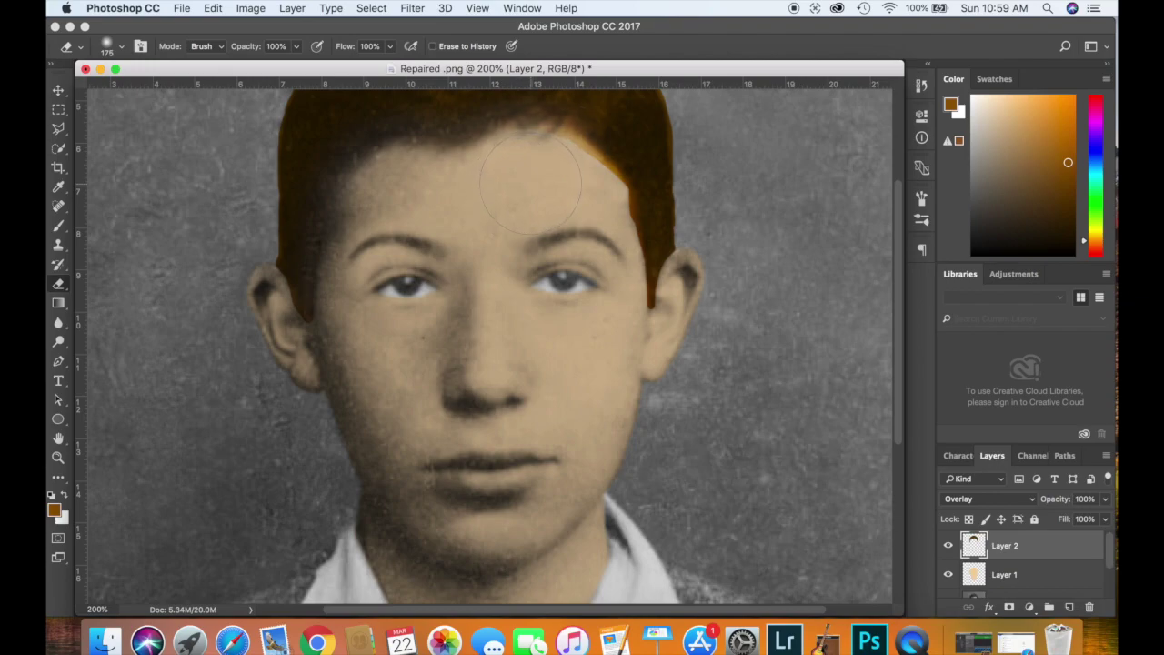
{"action": "left_click_drag", "start_coordinate": [551, 195], "coordinate": [568, 207]}
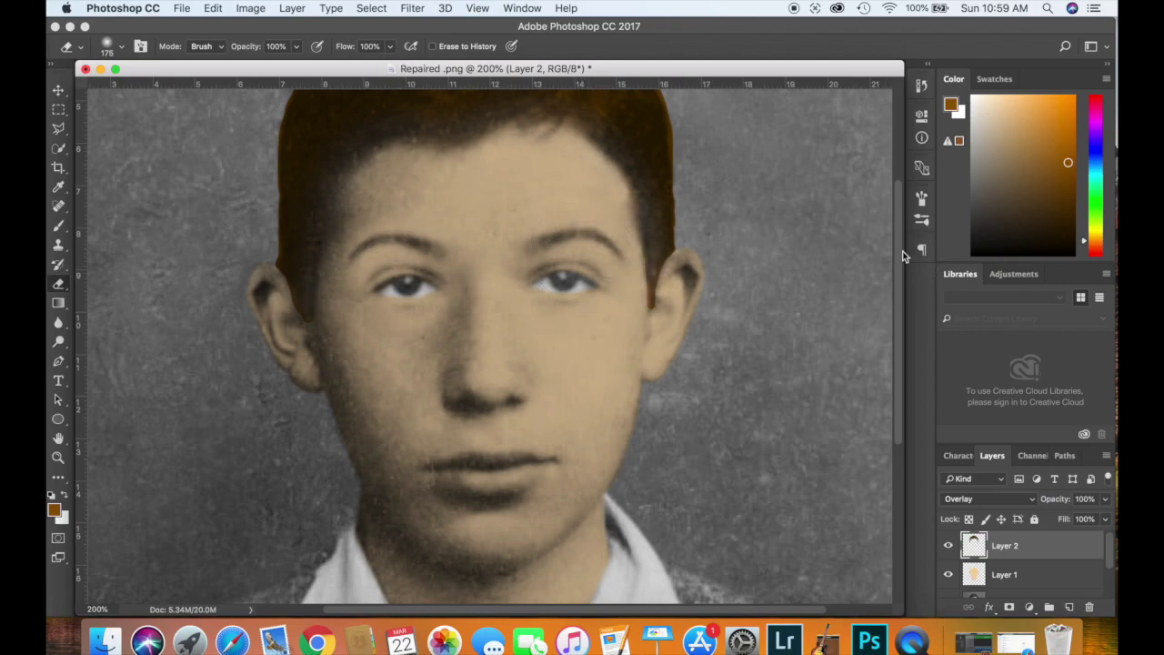
Repaint the hair brown from the crown down to the sideburn with a soft brush enlarged to 150 px.
{"action": "left_click_drag", "start_coordinate": [899, 299], "coordinate": [898, 264]}
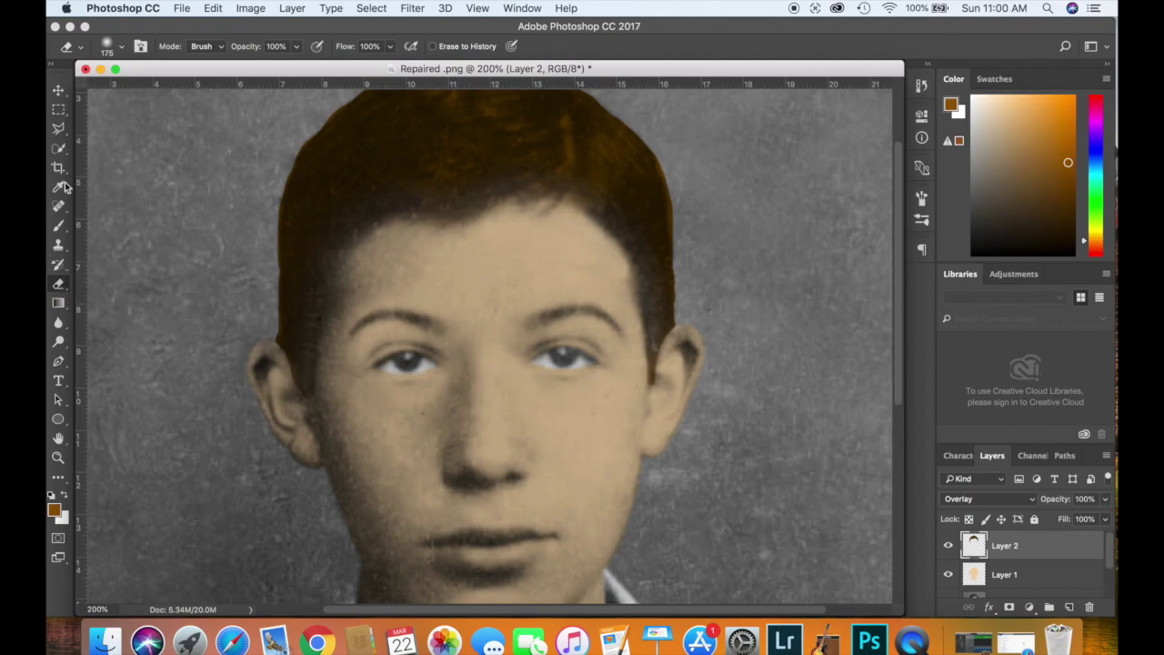
{"action": "left_click", "coordinate": [58, 227]}
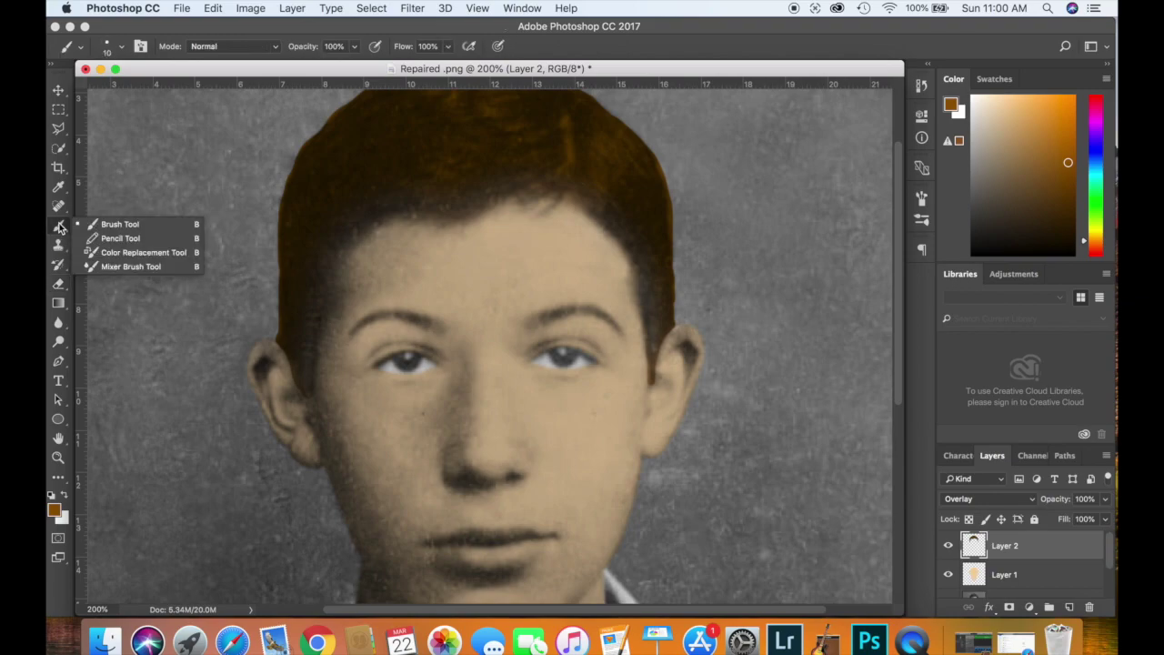
{"action": "left_click", "coordinate": [119, 224]}
{"action": "left_click", "coordinate": [121, 45]}
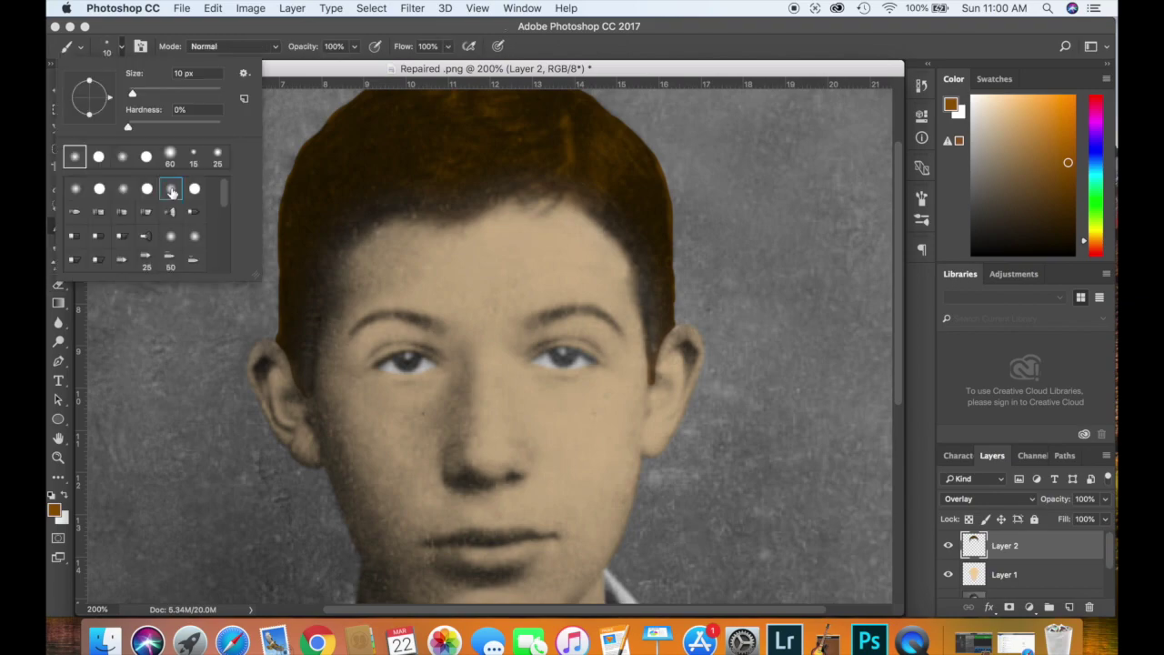
{"action": "left_click", "coordinate": [712, 198]}
{"action": "key", "text": "bracketright"}
{"action": "key", "text": "bracketright"}
{"action": "key", "text": "bracketright"}
{"action": "key", "text": "bracketright"}
{"action": "key", "text": "bracketright"}
{"action": "key", "text": "bracketright"}
{"action": "key", "text": "bracketright"}
{"action": "key", "text": "bracketright"}
{"action": "key", "text": "bracketright"}
{"action": "key", "text": "bracketright"}
{"action": "key", "text": "bracketright"}
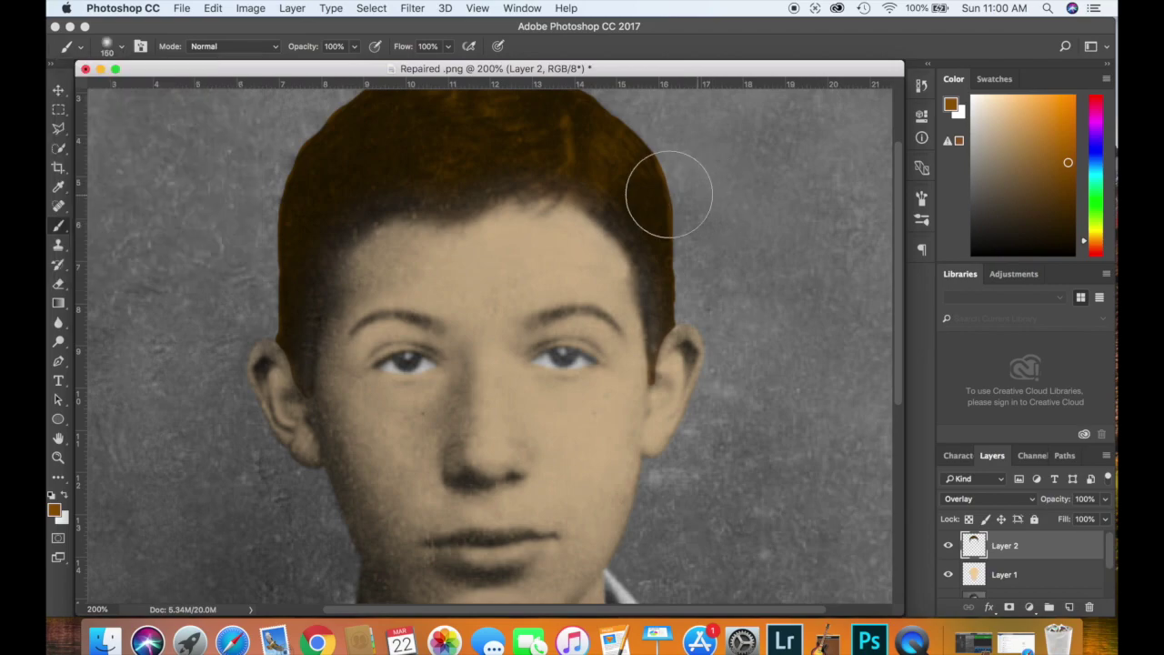
{"action": "mouse_move", "coordinate": [531, 137]}
{"action": "left_mouse_down"}
{"action": "mouse_move", "coordinate": [442, 169]}
{"action": "mouse_move", "coordinate": [515, 136]}
{"action": "mouse_move", "coordinate": [590, 177]}
{"action": "mouse_move", "coordinate": [649, 242]}
{"action": "mouse_move", "coordinate": [658, 325]}
{"action": "left_mouse_up"}
{"action": "key", "text": "bracketleft"}
{"action": "key", "text": "bracketleft"}
{"action": "key", "text": "bracketleft"}
{"action": "key", "text": "bracketleft"}
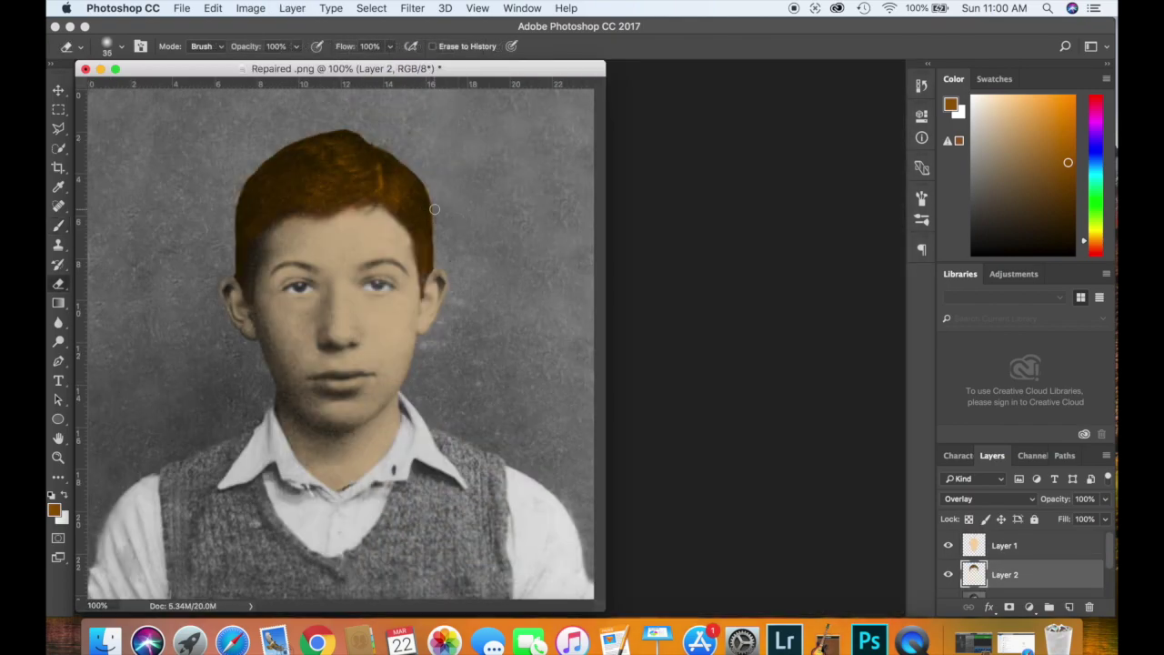
Erase the brown spill around the hair's outer outline and ears with a hard-edged Eraser reduced to 10 px.
{"action": "left_click", "coordinate": [108, 52]}
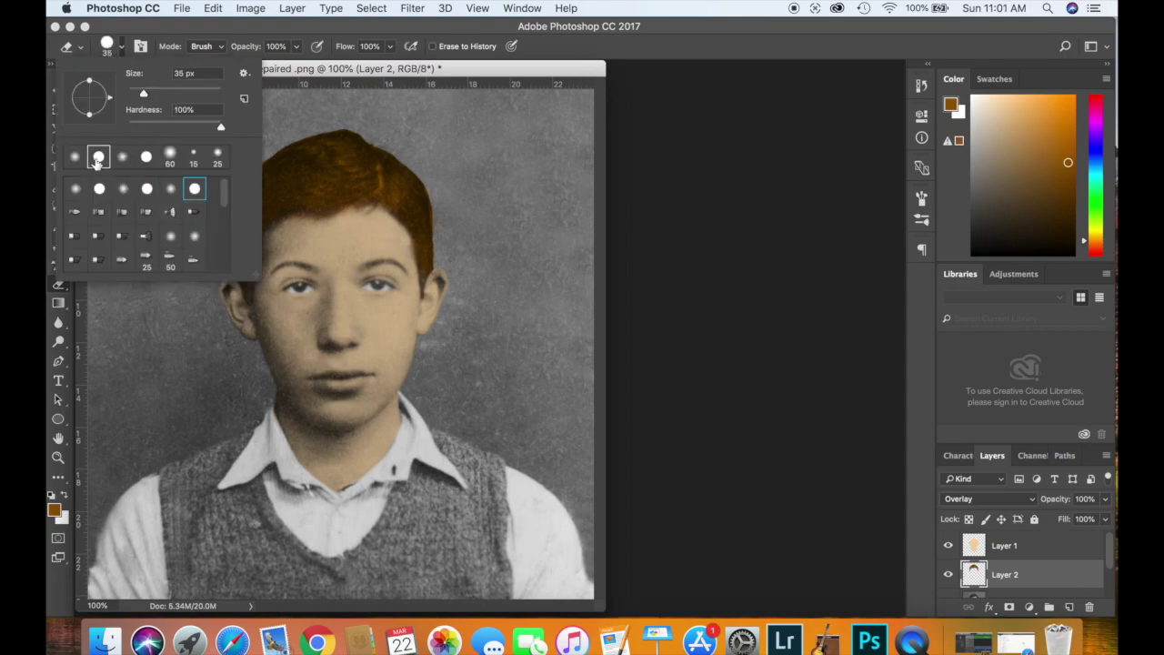
{"action": "left_click", "coordinate": [436, 177]}
{"action": "key", "text": "super+plus"}
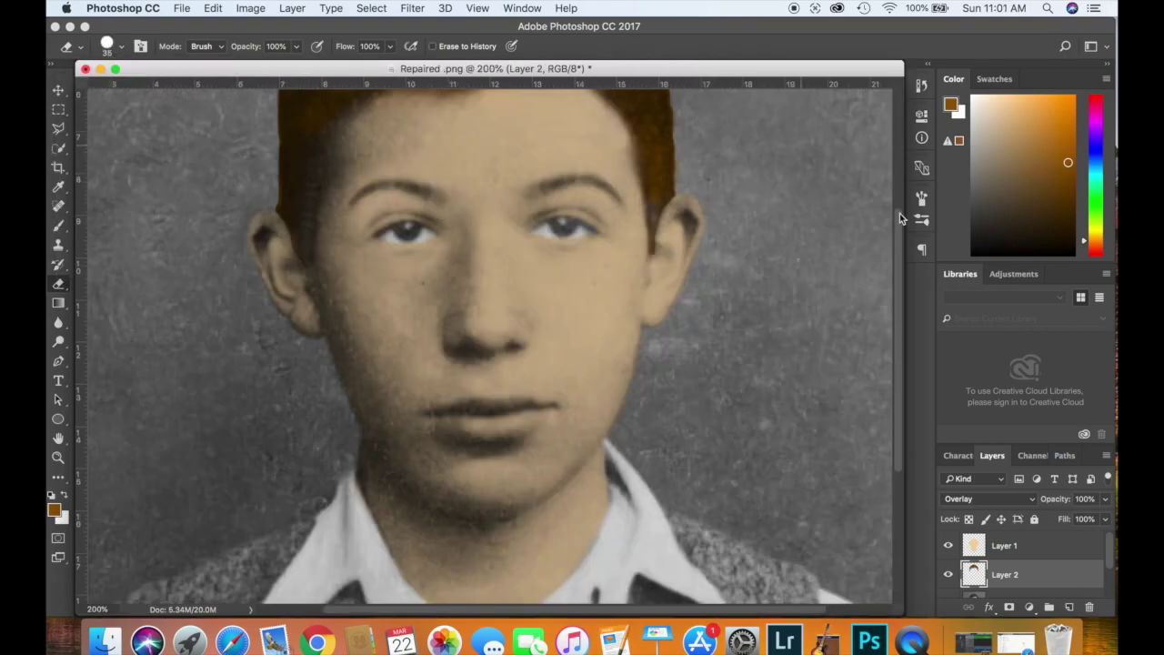
{"action": "scroll", "coordinate": [901, 218], "scroll_direction": "up", "scroll_amount": 5}
{"action": "key", "text": "bracketleft"}
{"action": "key", "text": "bracketleft"}
{"action": "key", "text": "bracketleft"}
{"action": "left_click_drag", "start_coordinate": [671, 208], "coordinate": [680, 312]}
{"action": "mouse_move", "coordinate": [307, 298]}
{"action": "left_mouse_down"}
{"action": "mouse_move", "coordinate": [274, 230]}
{"action": "mouse_move", "coordinate": [336, 125]}
{"action": "left_mouse_up"}
{"action": "scroll", "coordinate": [341, 118], "scroll_direction": "up", "scroll_amount": 1}
{"action": "mouse_move", "coordinate": [406, 118]}
{"action": "left_mouse_down"}
{"action": "mouse_move", "coordinate": [462, 97]}
{"action": "mouse_move", "coordinate": [514, 99]}
{"action": "left_mouse_up"}
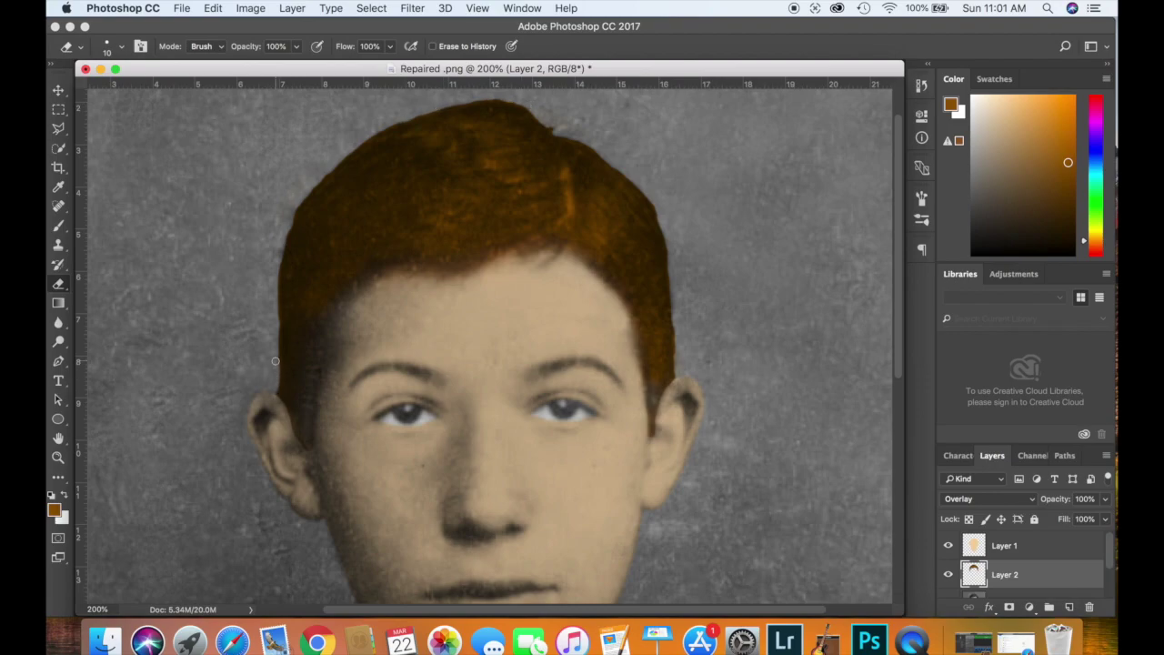
Refine the edges of the hair tint with a resized soft brush, the 25 px Blur tool and the 20 px Eraser.
{"action": "left_click", "coordinate": [59, 227]}
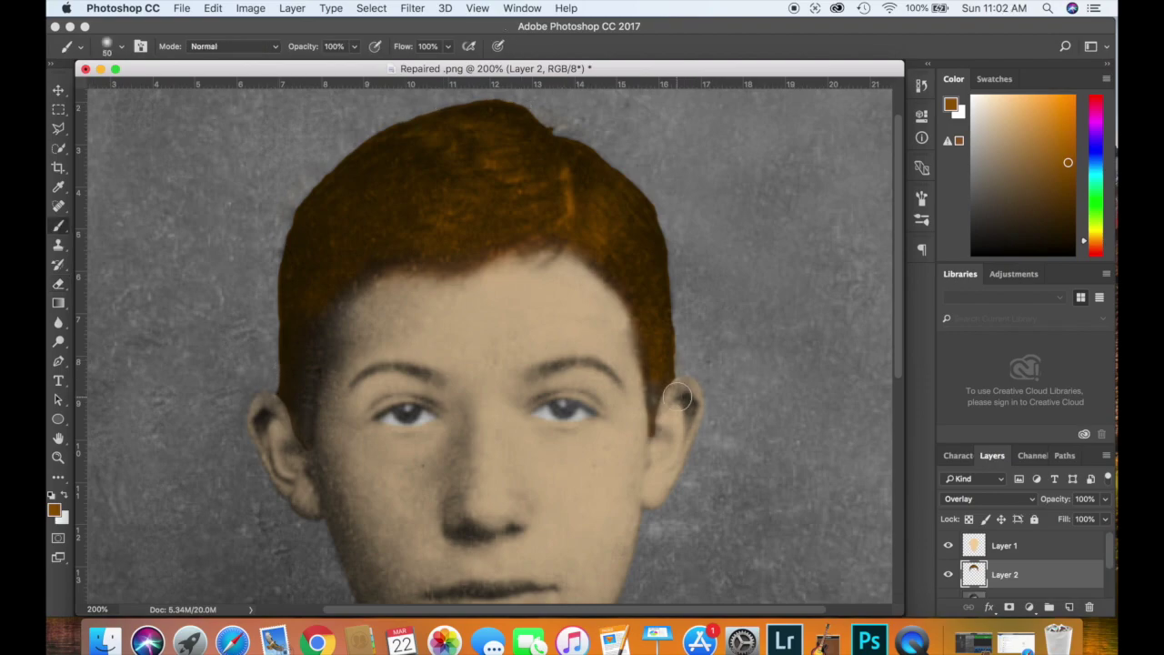
{"action": "key", "text": "bracketleft"}
{"action": "key", "text": "bracketleft"}
{"action": "key", "text": "bracketleft"}
{"action": "key", "text": "bracketleft"}
{"action": "key", "text": "bracketright"}
{"action": "key", "text": "bracketright"}
{"action": "key", "text": "bracketright"}
{"action": "key", "text": "bracketright"}
{"action": "key", "text": "bracketright"}
{"action": "key", "text": "r"}
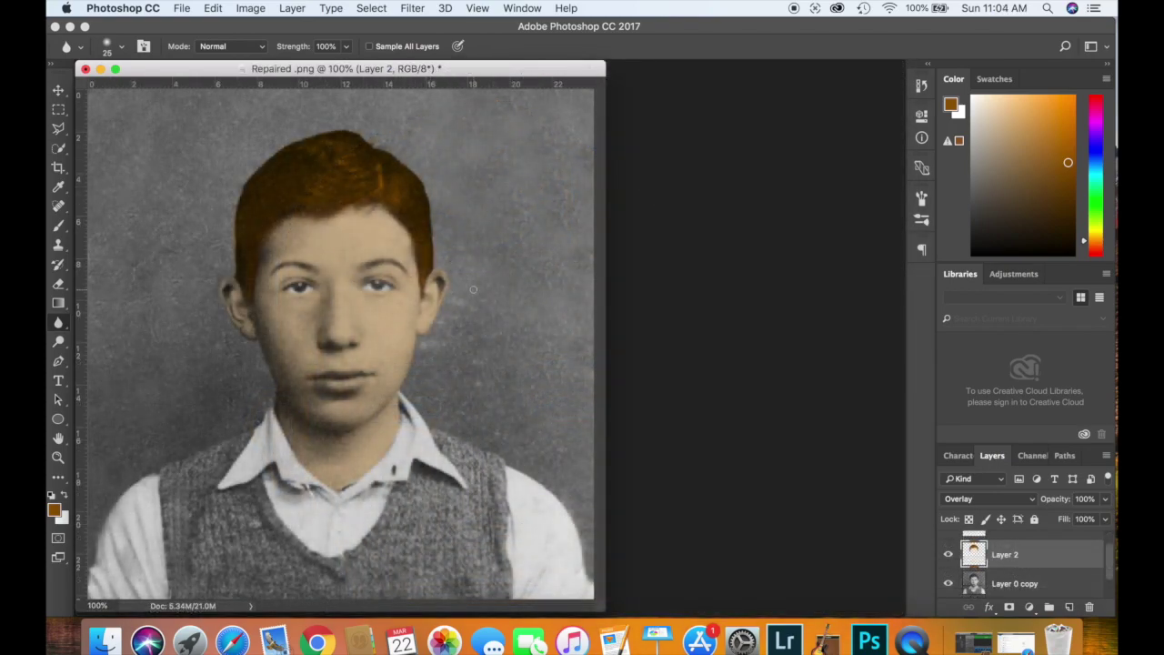
{"action": "left_click", "coordinate": [58, 283]}
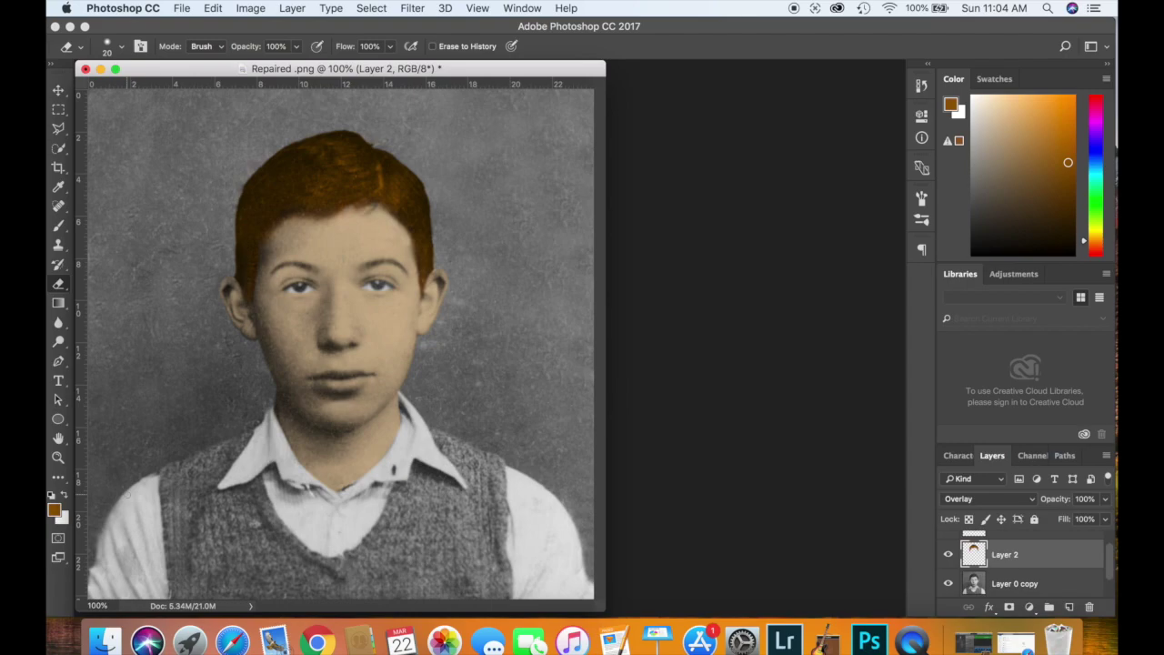
Set the foreground colour to light blue #7adaee and add a new layer above Layer 1.
{"action": "left_click", "coordinate": [53, 511]}
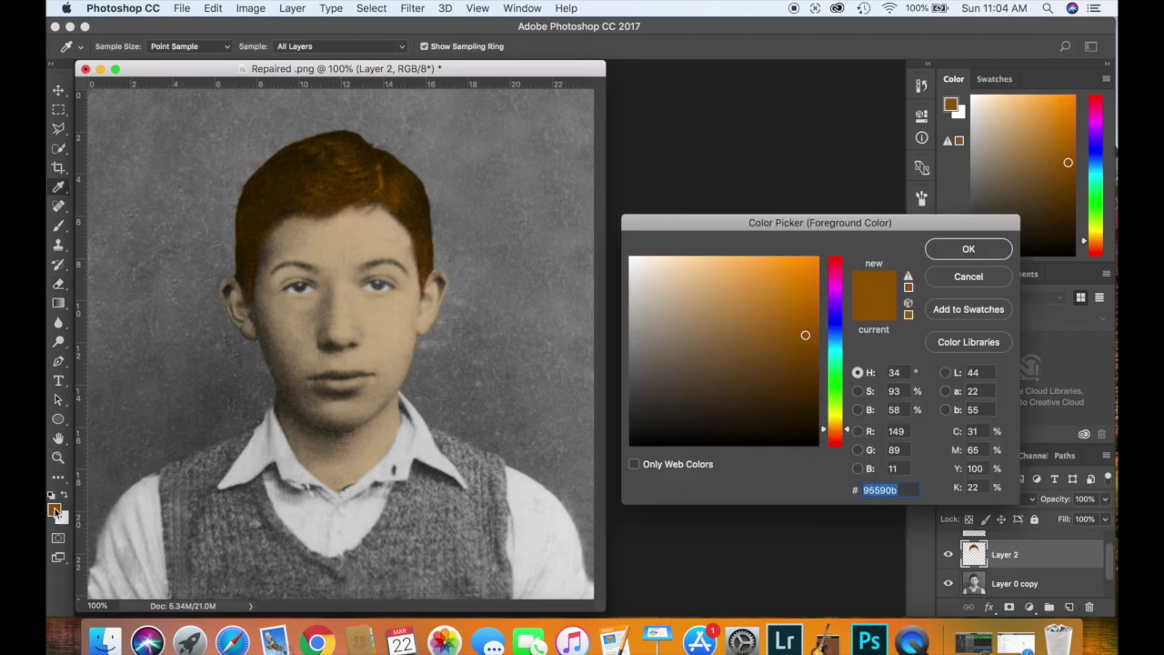
{"action": "left_click", "coordinate": [835, 346]}
{"action": "left_click", "coordinate": [722, 267]}
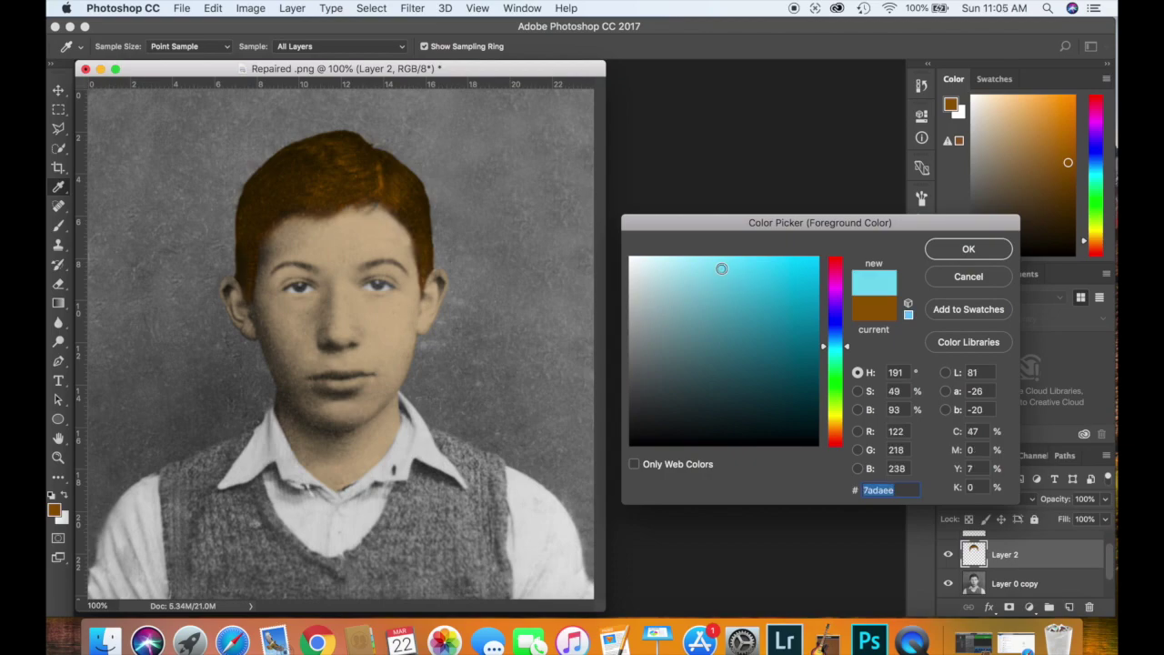
{"action": "key", "text": "Return"}
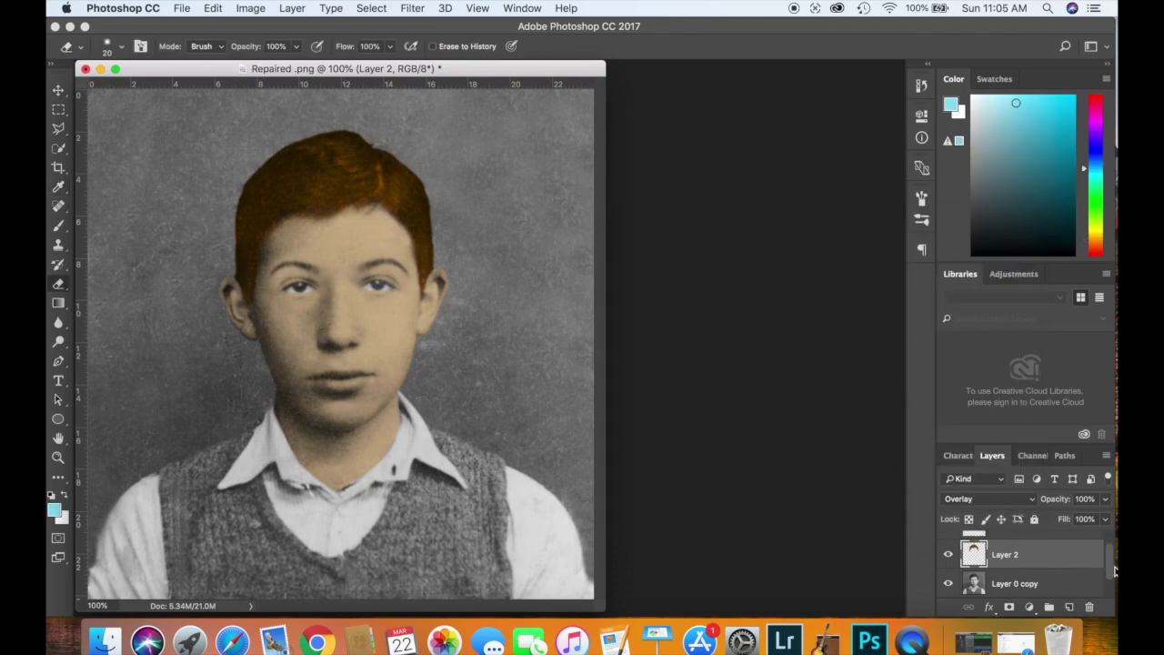
{"action": "scroll", "coordinate": [1111, 550], "scroll_direction": "up", "scroll_amount": 1}
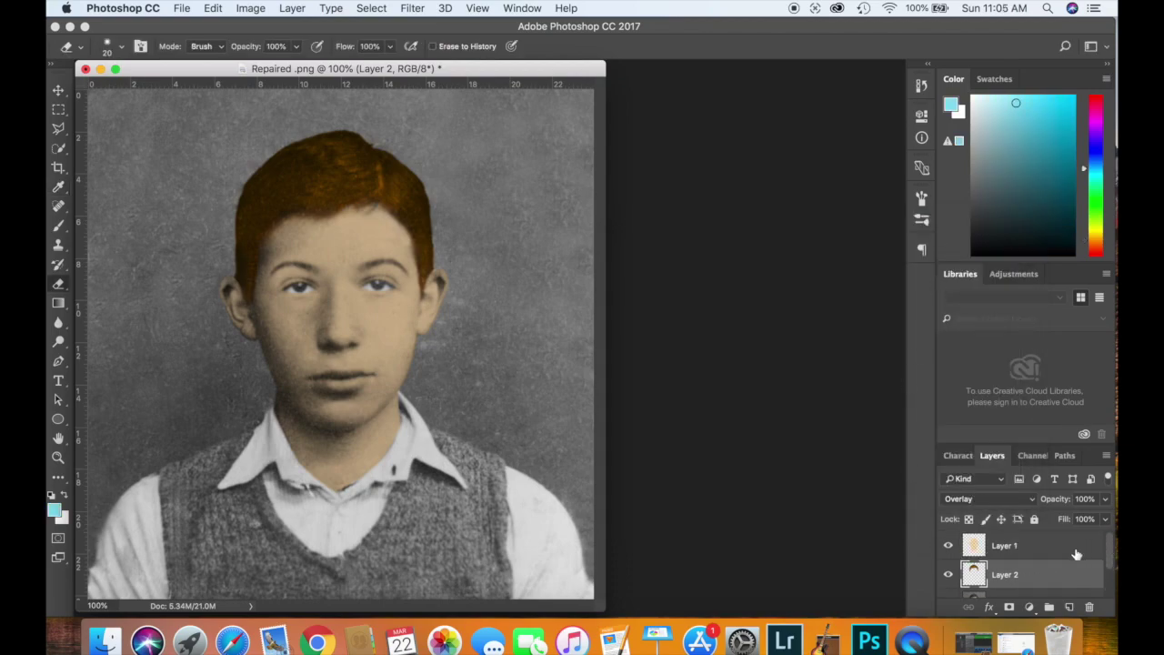
{"action": "left_click", "coordinate": [1076, 549]}
{"action": "left_click", "coordinate": [1070, 606]}
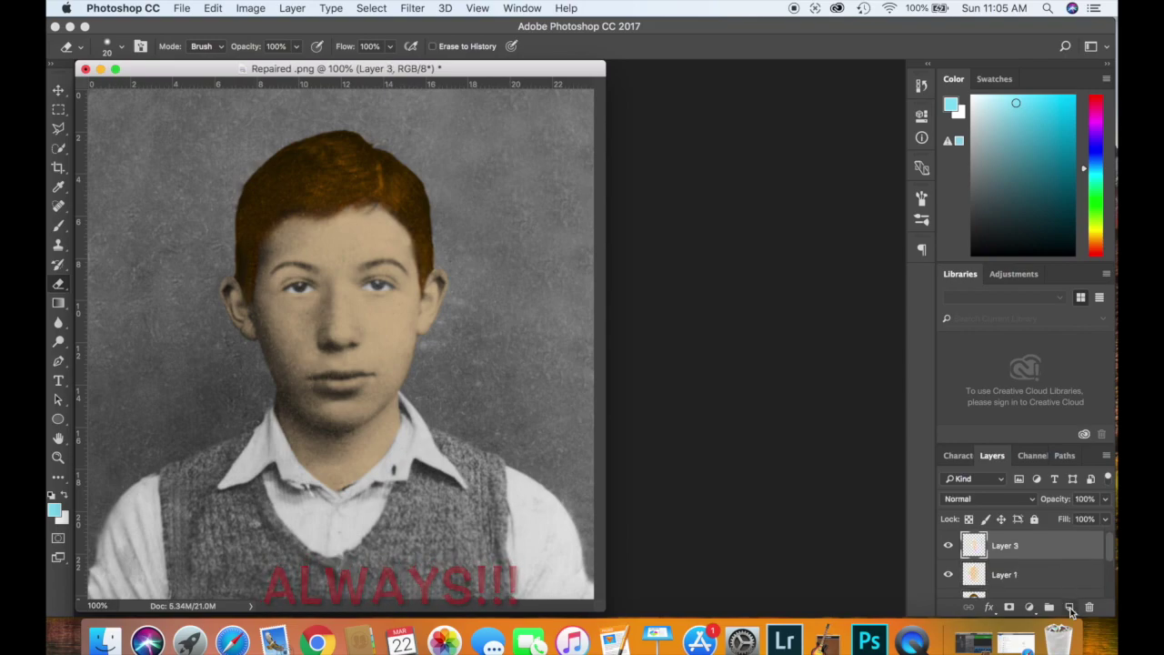
Paint the shirt's collar, front and both sleeves light blue with the Brush, starting at 100 px and reducing to 5 px.
{"action": "left_click", "coordinate": [58, 226]}
{"action": "left_click", "coordinate": [120, 47]}
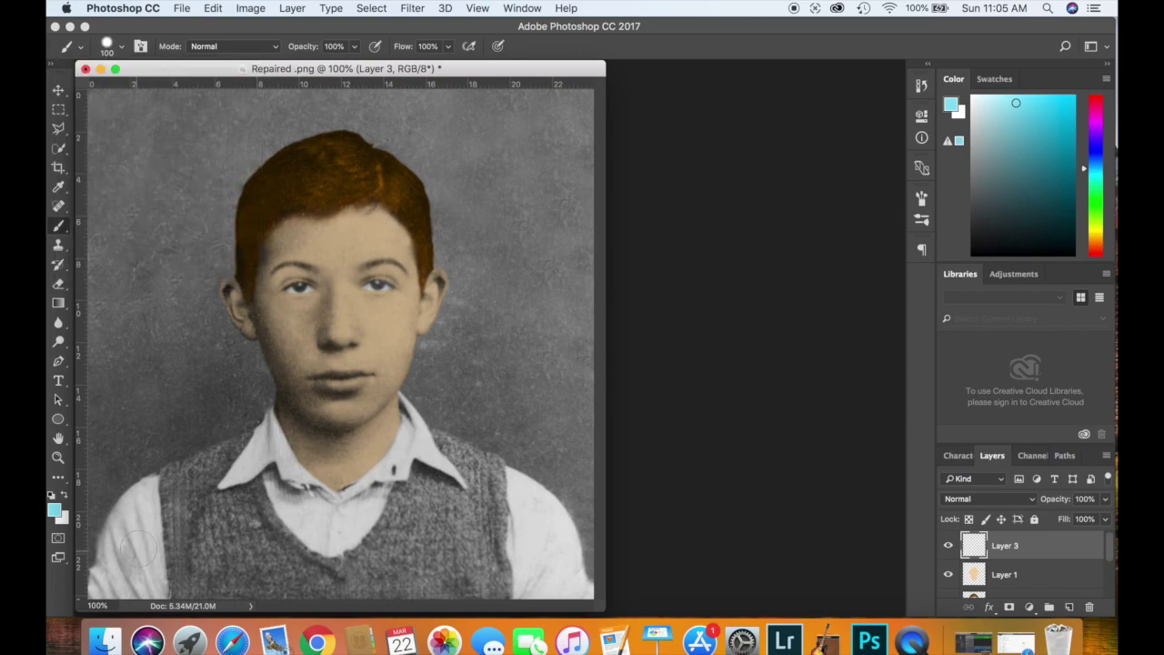
{"action": "left_click", "coordinate": [140, 543]}
{"action": "mouse_move", "coordinate": [140, 544]}
{"action": "left_mouse_down"}
{"action": "mouse_move", "coordinate": [142, 517]}
{"action": "mouse_move", "coordinate": [146, 605]}
{"action": "mouse_move", "coordinate": [149, 581]}
{"action": "mouse_move", "coordinate": [95, 591]}
{"action": "mouse_move", "coordinate": [100, 569]}
{"action": "mouse_move", "coordinate": [137, 544]}
{"action": "left_mouse_up"}
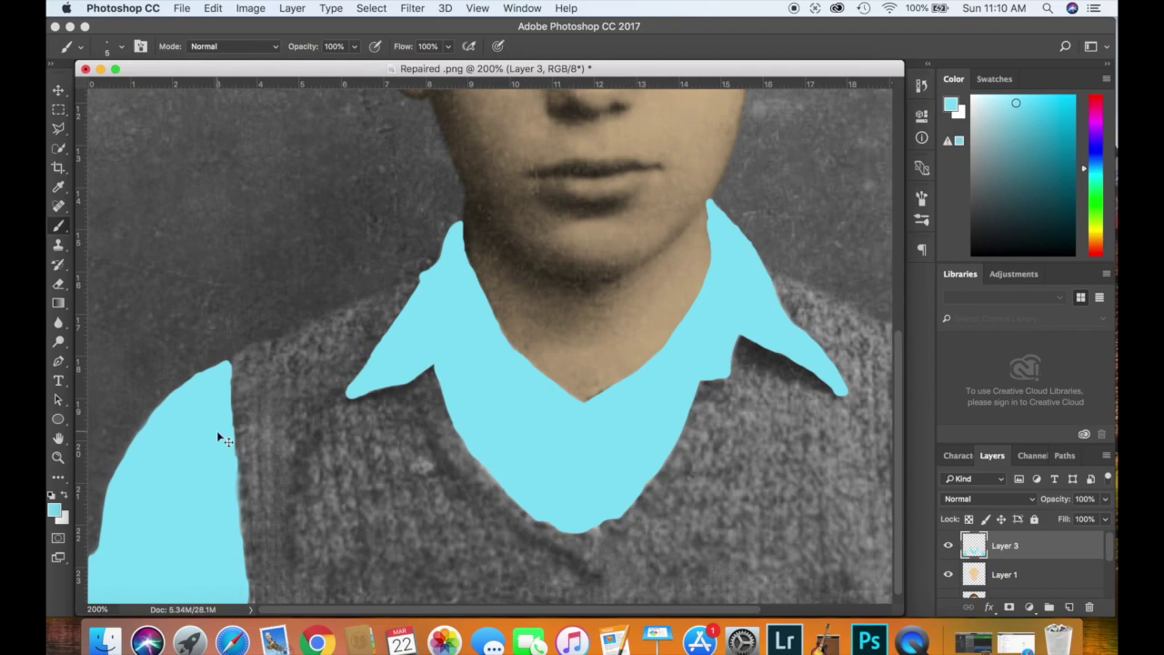
Set the light blue shirt layer's blend mode to Multiply.
{"action": "key", "text": "super+minus"}
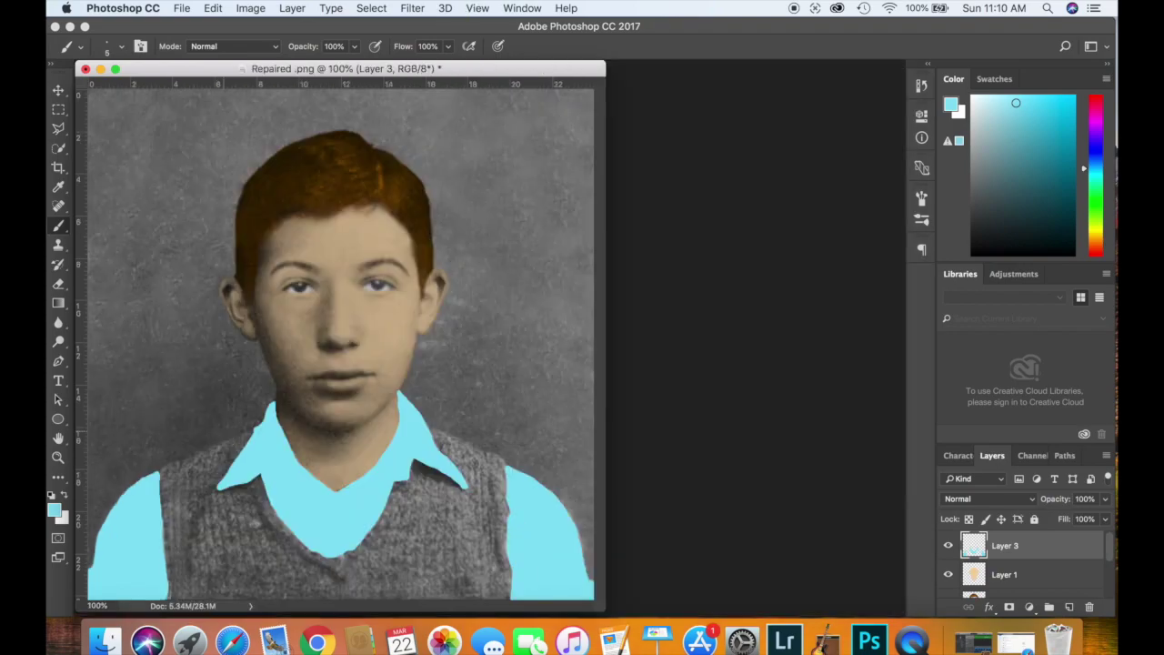
{"action": "left_click", "coordinate": [1008, 499]}
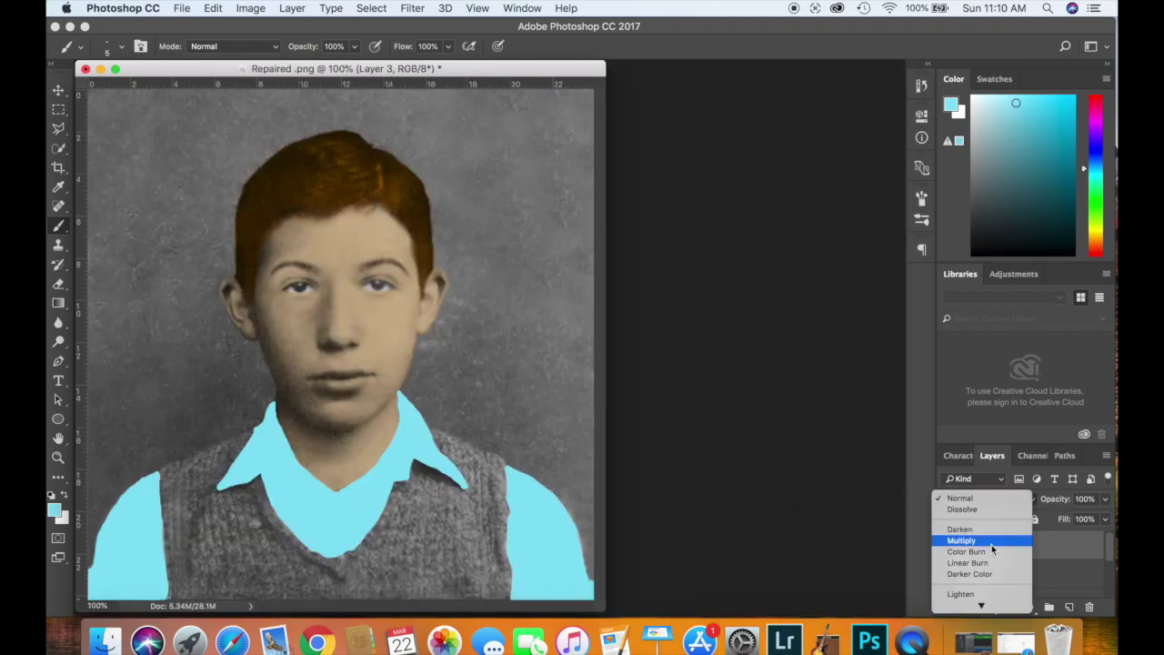
{"action": "left_click", "coordinate": [992, 541]}
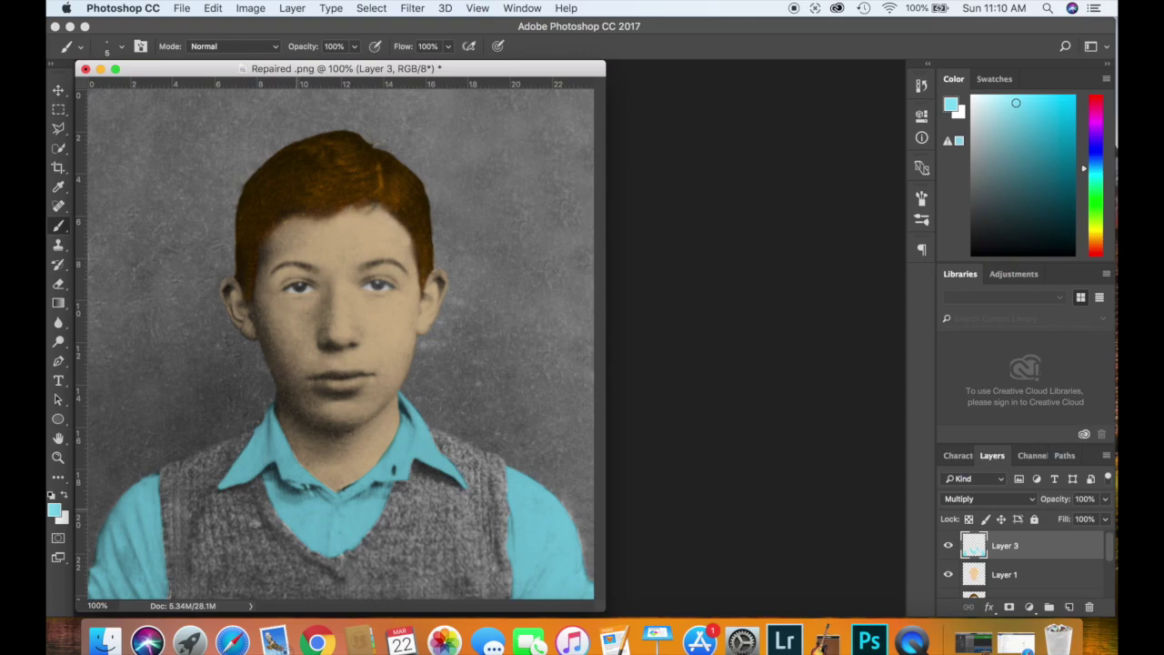
Soften the shirt tint's edges with the 25 px Blur tool and lower the layer's opacity to about 68%.
{"action": "key", "text": "super+equal"}
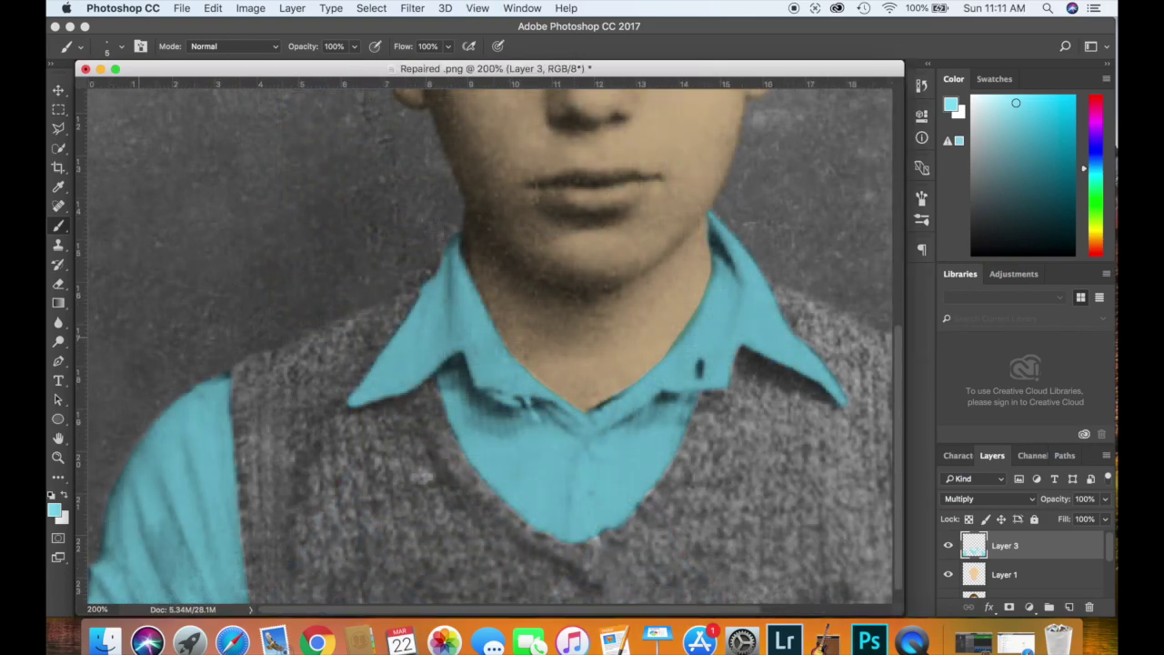
{"action": "left_click", "coordinate": [57, 325]}
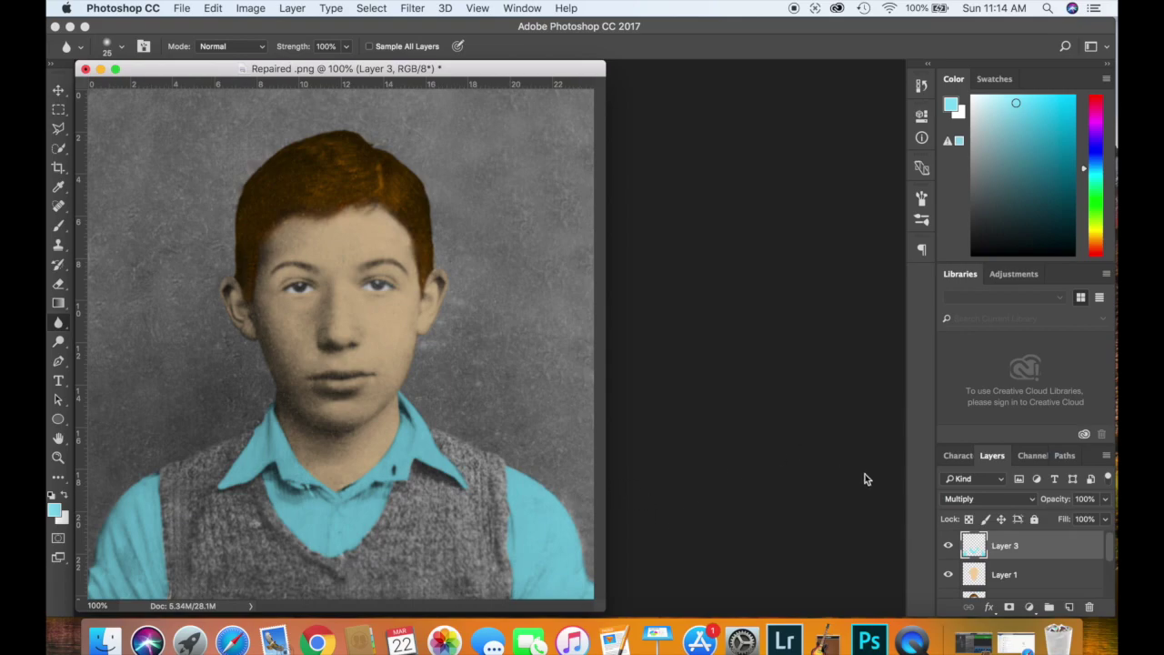
{"action": "left_click", "coordinate": [1105, 499]}
{"action": "left_click_drag", "start_coordinate": [1105, 520], "coordinate": [1078, 523]}
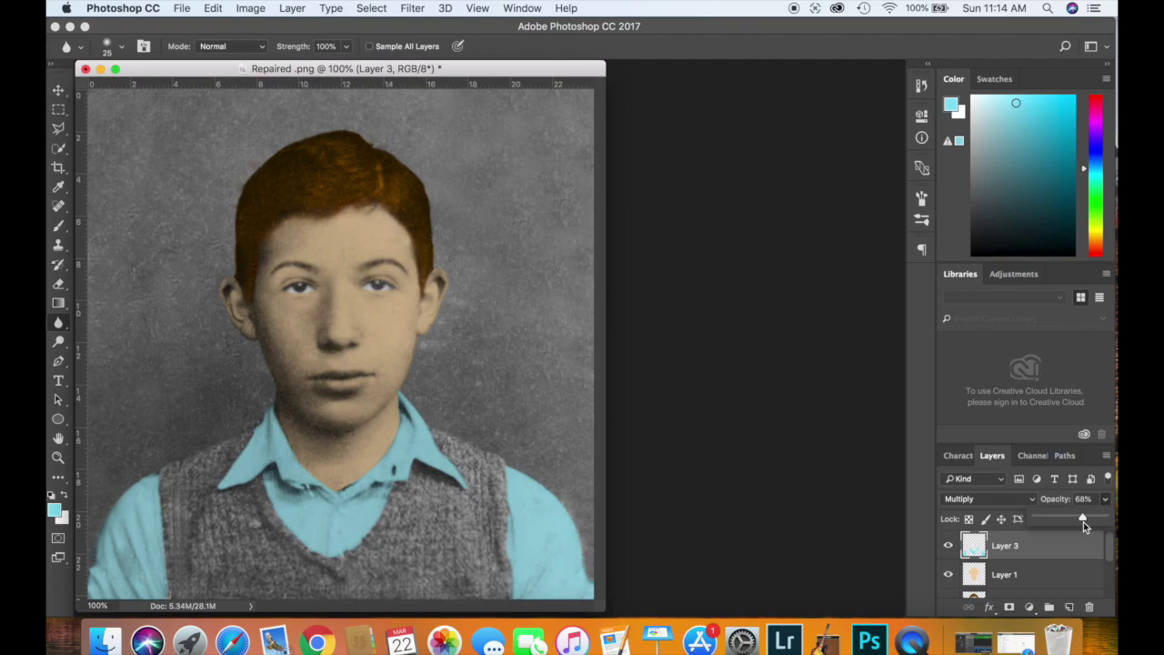
Add a new layer above the shirt layer and set the foreground colour to blue #2c3cd3.
{"action": "left_click", "coordinate": [1070, 608]}
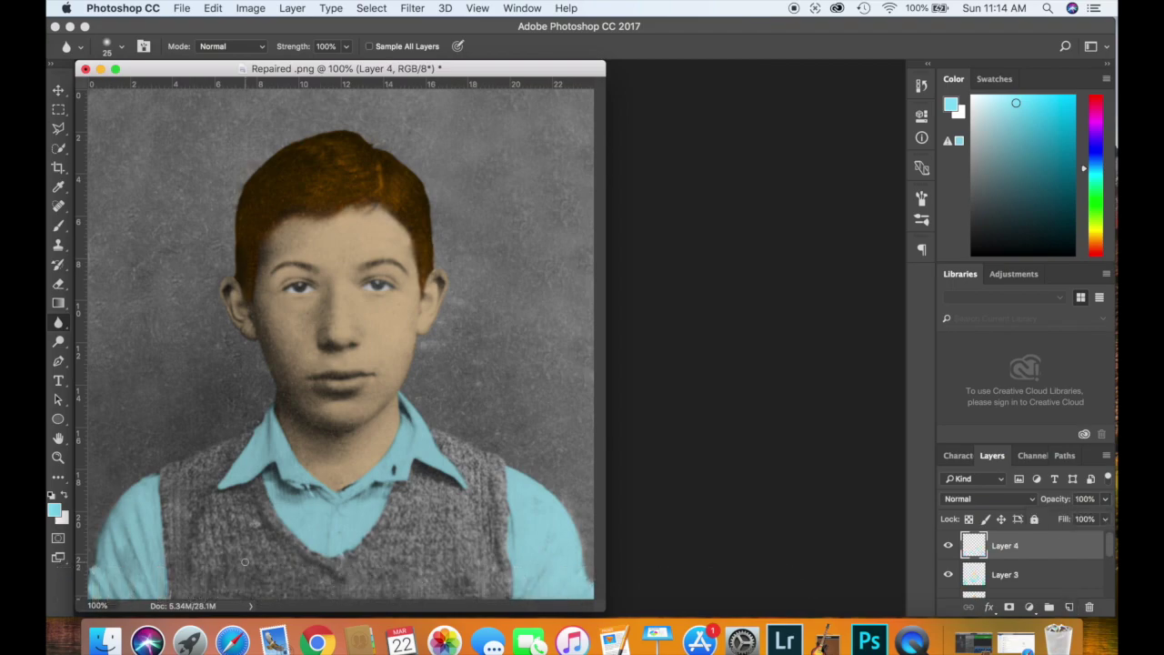
{"action": "left_click", "coordinate": [55, 512]}
{"action": "left_click_drag", "start_coordinate": [848, 350], "coordinate": [848, 323]}
{"action": "left_click", "coordinate": [772, 281]}
{"action": "left_click", "coordinate": [781, 294]}
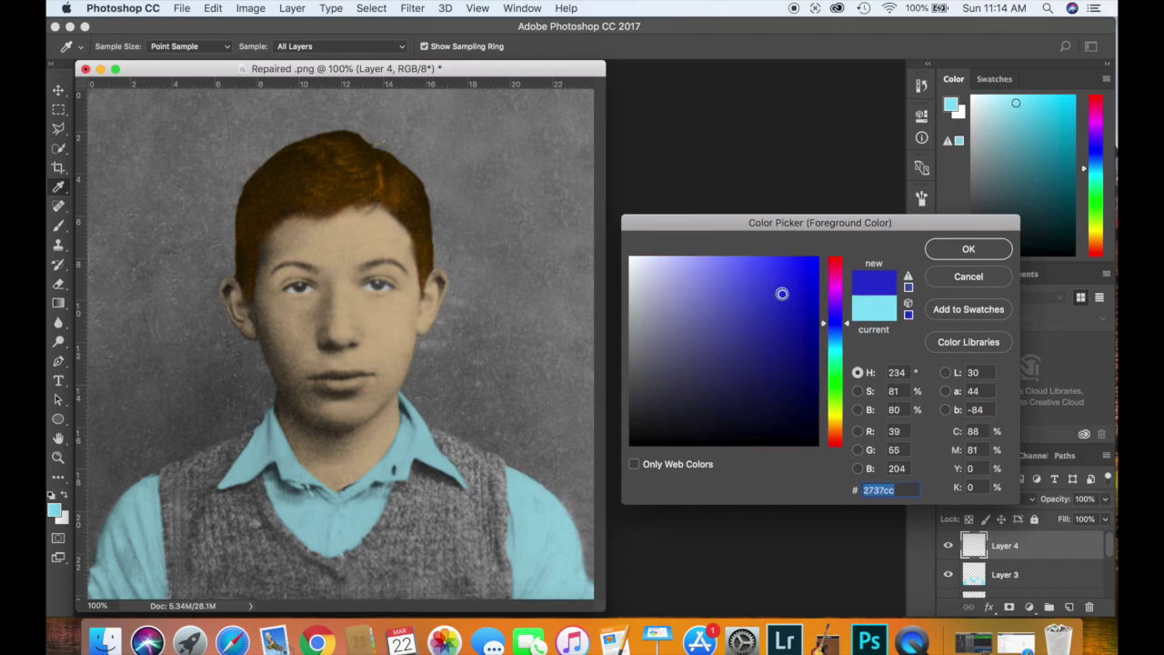
{"action": "left_click", "coordinate": [780, 289]}
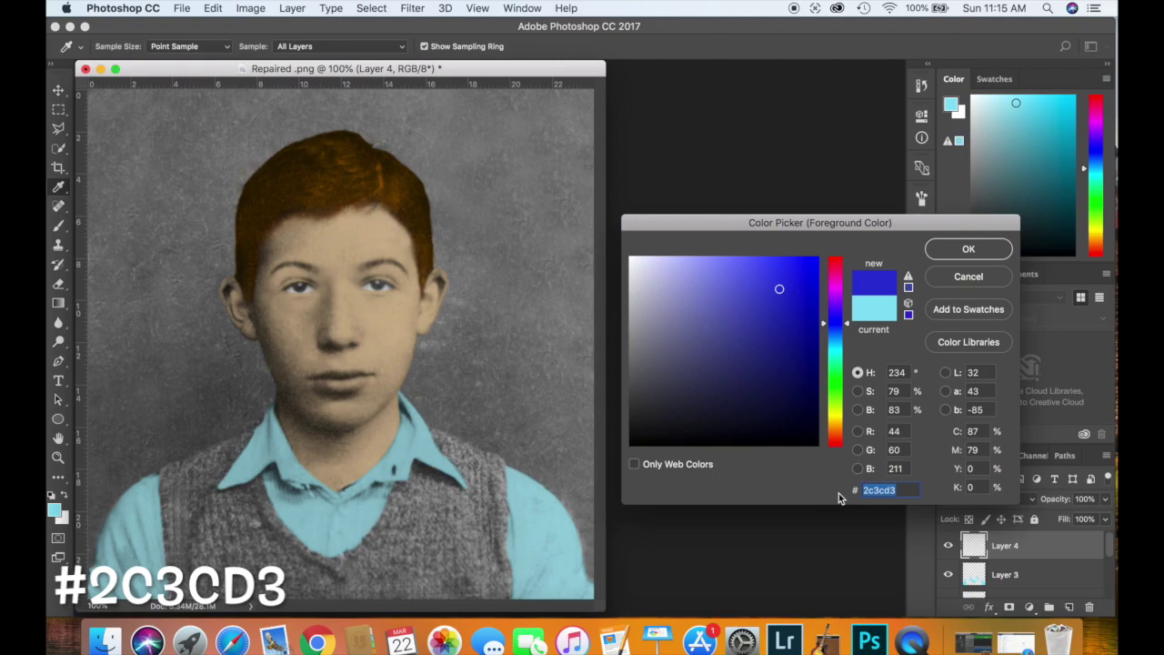
{"action": "left_click", "coordinate": [969, 248]}
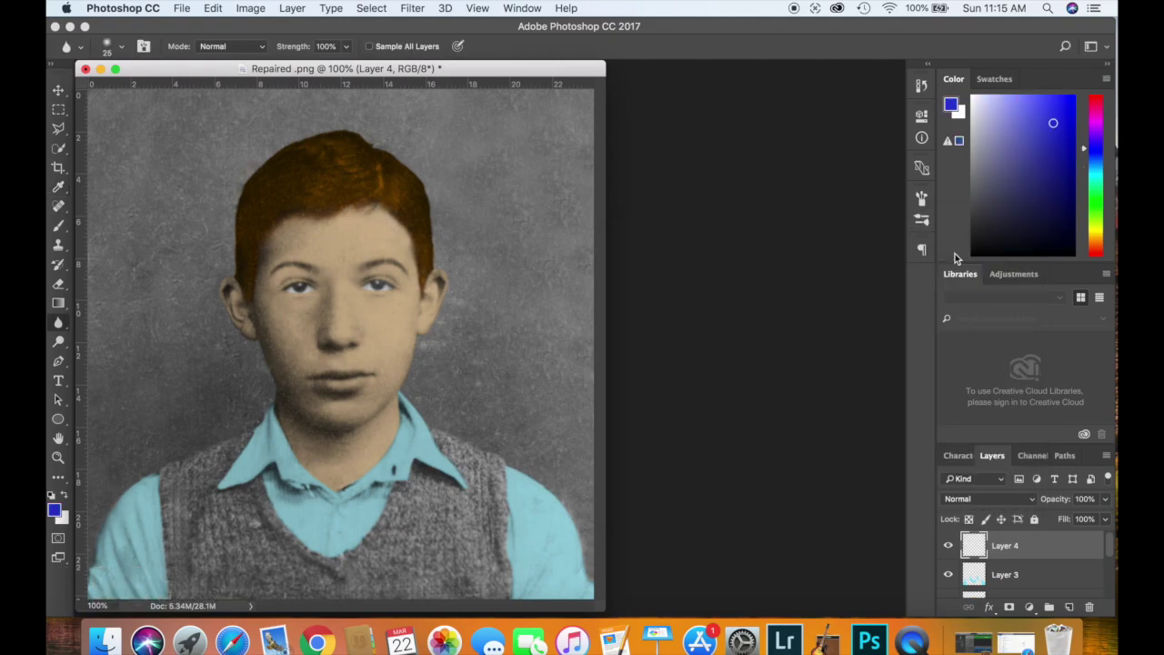
Paint the whole knitted vest blue with the Brush enlarged to 90 px and reduced to 50 px.
{"action": "left_click", "coordinate": [58, 225]}
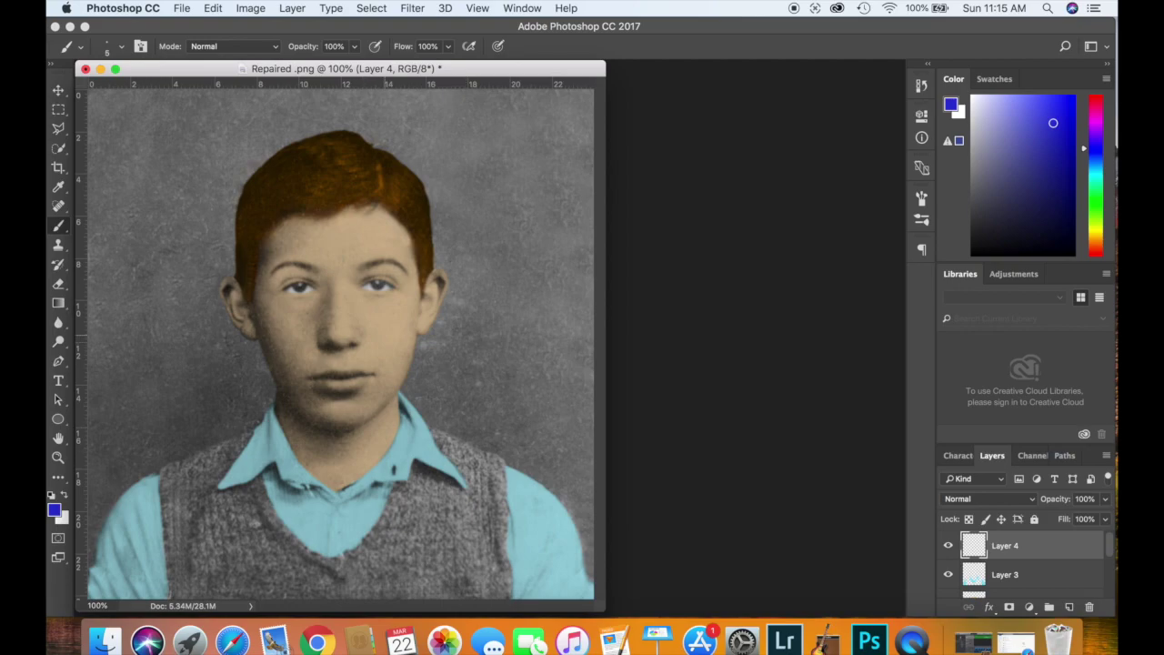
{"action": "key", "text": "bracketright"}
{"action": "key", "text": "bracketright"}
{"action": "key", "text": "bracketright"}
{"action": "key", "text": "bracketright"}
{"action": "key", "text": "bracketright"}
{"action": "key", "text": "bracketright"}
{"action": "key", "text": "bracketright"}
{"action": "key", "text": "bracketright"}
{"action": "key", "text": "bracketright"}
{"action": "key", "text": "bracketright"}
{"action": "key", "text": "bracketright"}
{"action": "key", "text": "bracketright"}
{"action": "key", "text": "bracketright"}
{"action": "key", "text": "bracketright"}
{"action": "key", "text": "bracketright"}
{"action": "key", "text": "bracketright"}
{"action": "key", "text": "bracketright"}
{"action": "key", "text": "bracketleft"}
{"action": "key", "text": "bracketleft"}
{"action": "key", "text": "bracketleft"}
{"action": "key", "text": "super+equal"}
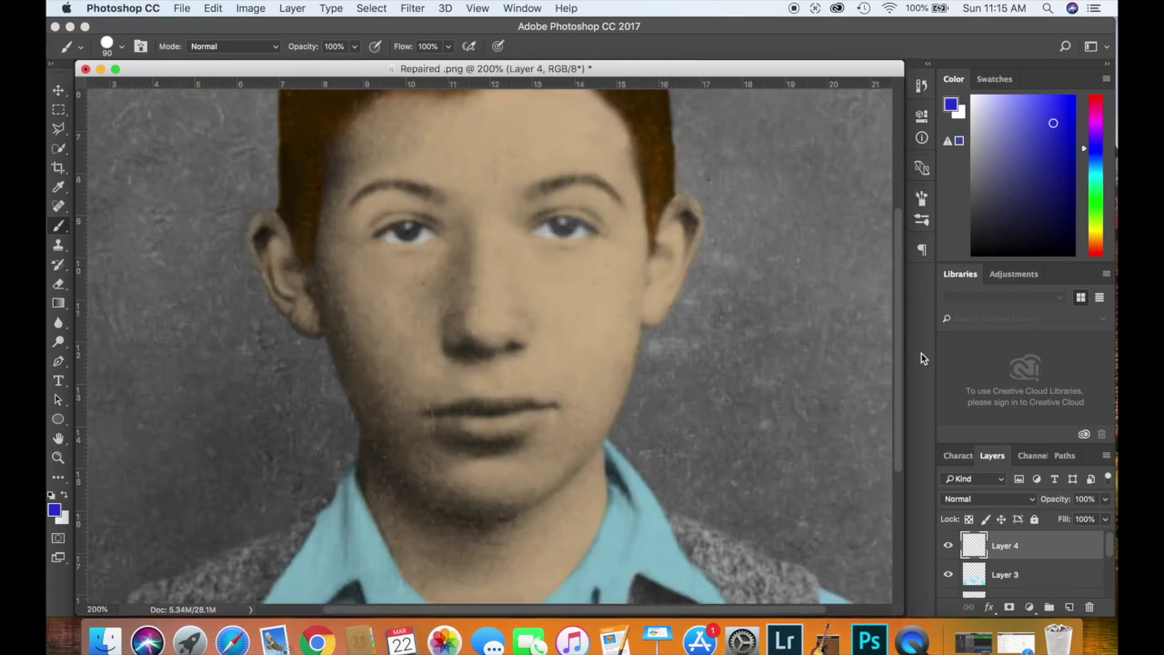
{"action": "scroll", "coordinate": [898, 357], "scroll_direction": "down", "scroll_amount": 5}
{"action": "mouse_move", "coordinate": [221, 470]}
{"action": "left_mouse_down"}
{"action": "mouse_move", "coordinate": [192, 511]}
{"action": "mouse_move", "coordinate": [168, 433]}
{"action": "mouse_move", "coordinate": [178, 581]}
{"action": "mouse_move", "coordinate": [325, 577]}
{"action": "left_mouse_up"}
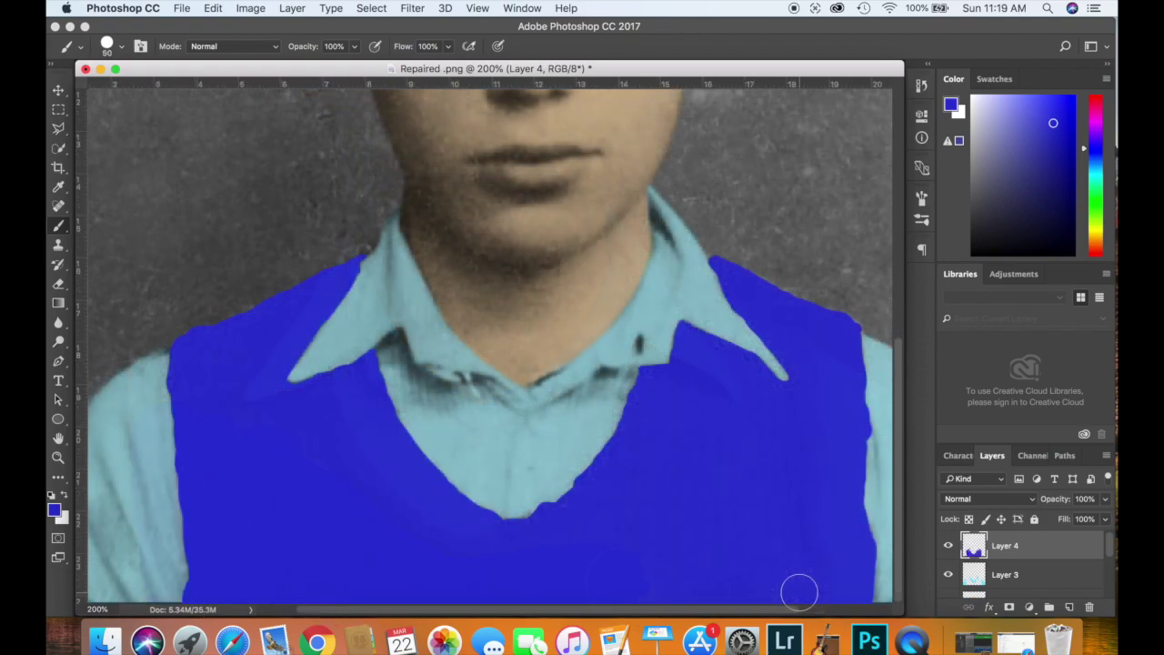
Set the vest layer's blend mode to Multiply and its opacity to 52%.
{"action": "left_click", "coordinate": [982, 501]}
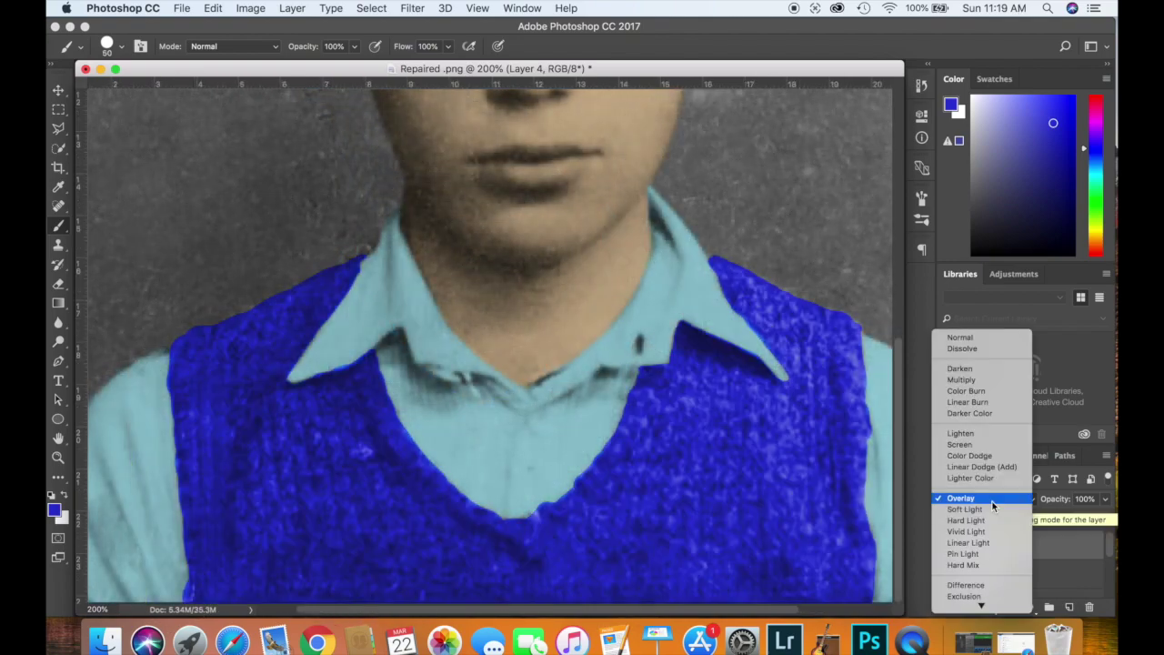
{"action": "left_click", "coordinate": [998, 380]}
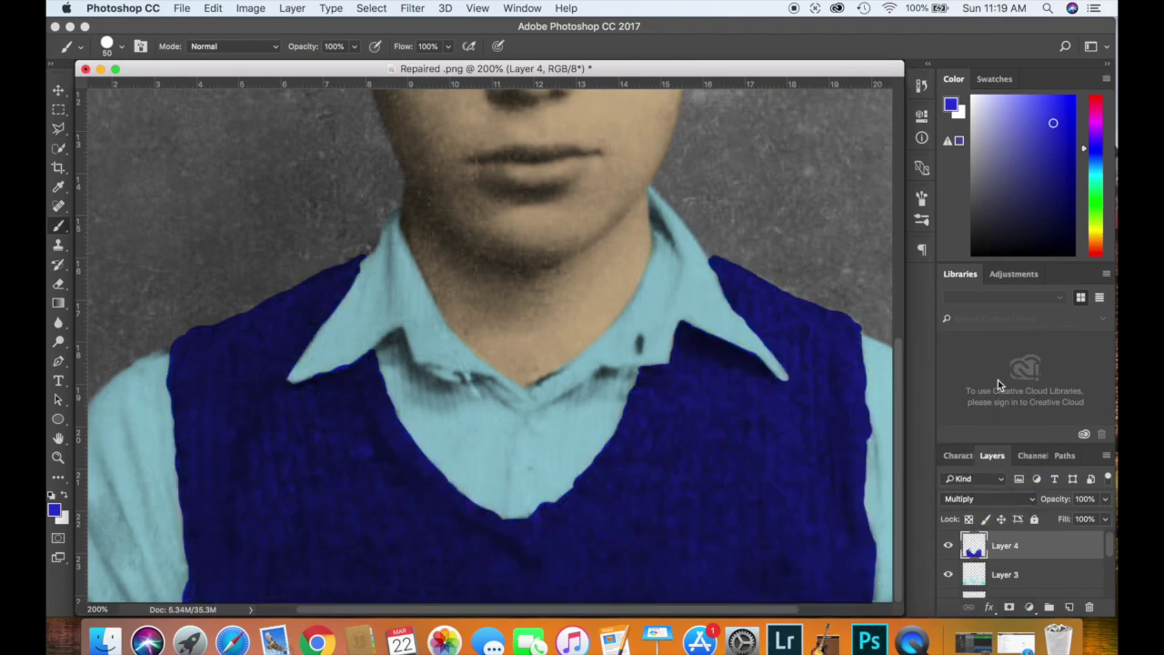
{"action": "left_click", "coordinate": [1106, 499]}
{"action": "left_click_drag", "start_coordinate": [1104, 516], "coordinate": [1072, 522]}
{"action": "key", "text": "super+minus"}
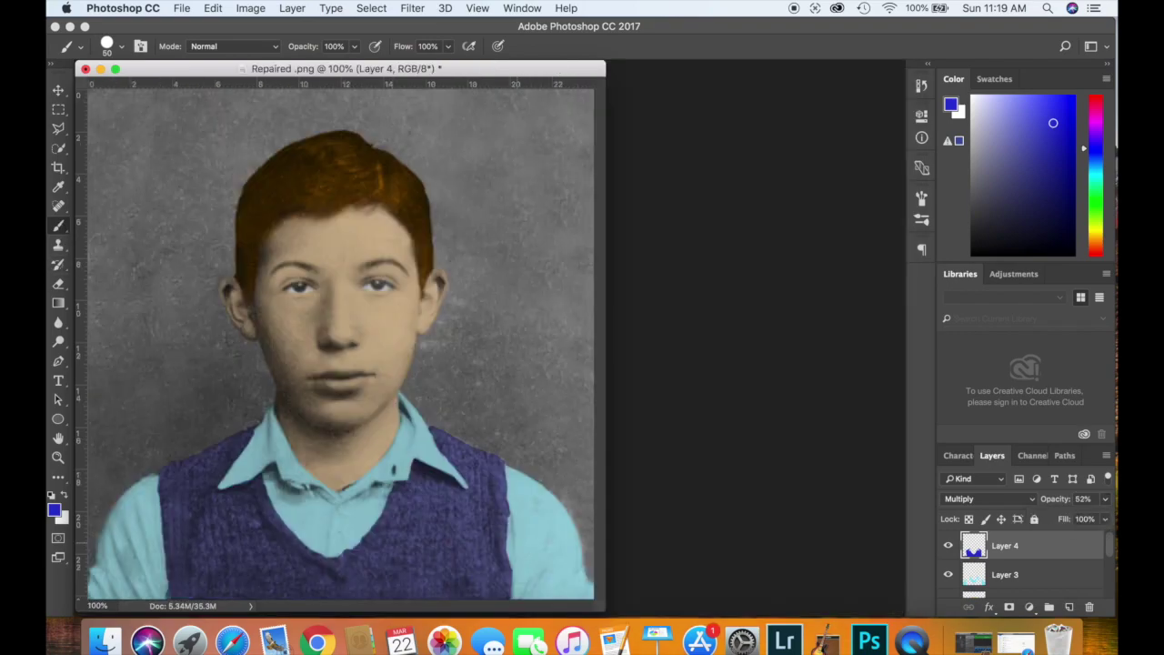
Refine the edges of the vest tint with the brush reduced to 5 px or less and the 25 px Blur tool.
{"action": "key", "text": "bracketleft"}
{"action": "key", "text": "bracketleft"}
{"action": "key", "text": "bracketleft"}
{"action": "key", "text": "bracketleft"}
{"action": "key", "text": "bracketleft"}
{"action": "key", "text": "bracketleft"}
{"action": "key", "text": "bracketleft"}
{"action": "key", "text": "bracketleft"}
{"action": "key", "text": "bracketleft"}
{"action": "key", "text": "bracketleft"}
{"action": "key", "text": "super+plus"}
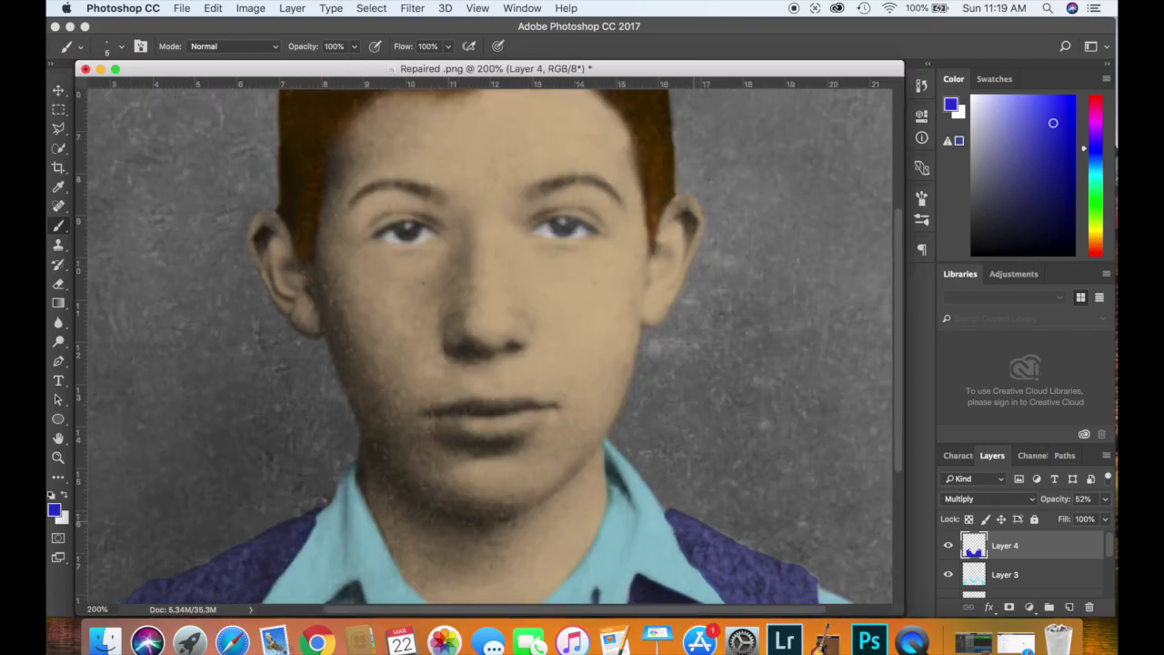
{"action": "key", "text": "bracketleft"}
{"action": "key", "text": "bracketleft"}
{"action": "key", "text": "bracketleft"}
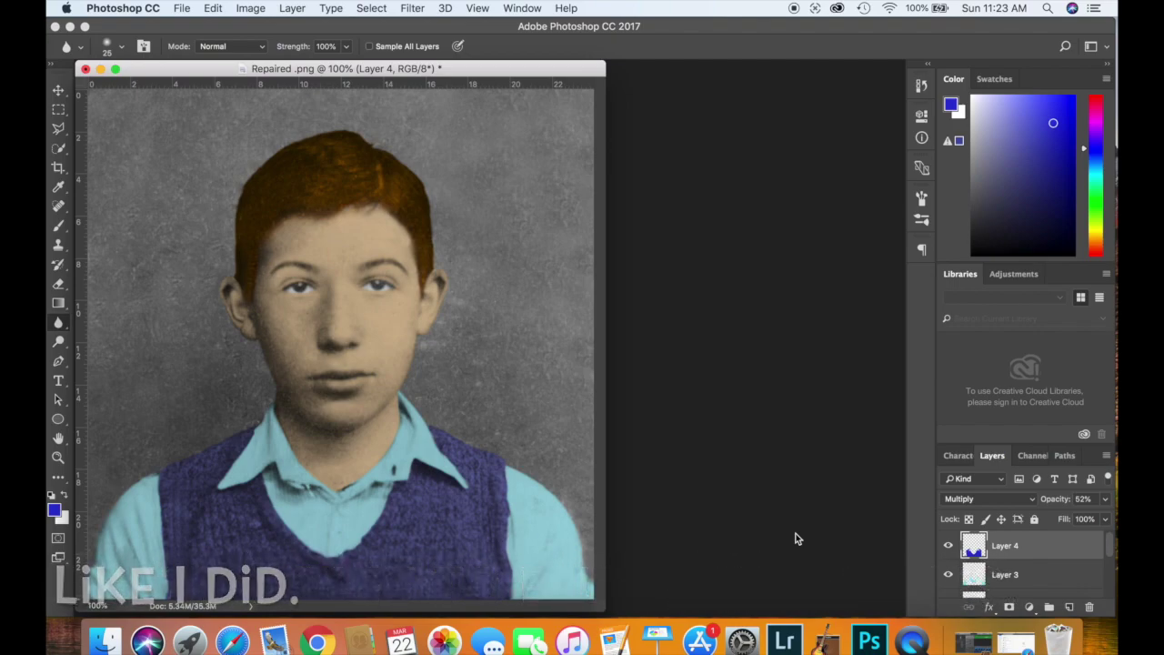
Add a new layer above the vest layer and set the foreground colour to green #3ea646.
{"action": "left_click", "coordinate": [1070, 607]}
{"action": "key", "text": "i"}
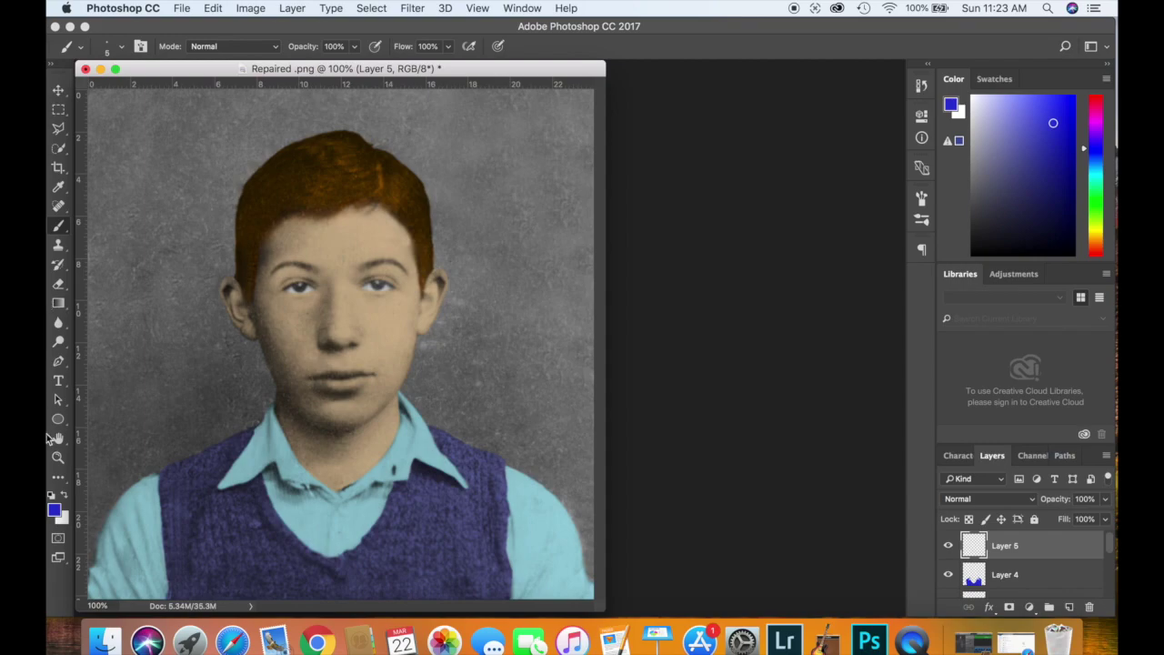
{"action": "left_click", "coordinate": [55, 510]}
{"action": "left_click", "coordinate": [747, 322]}
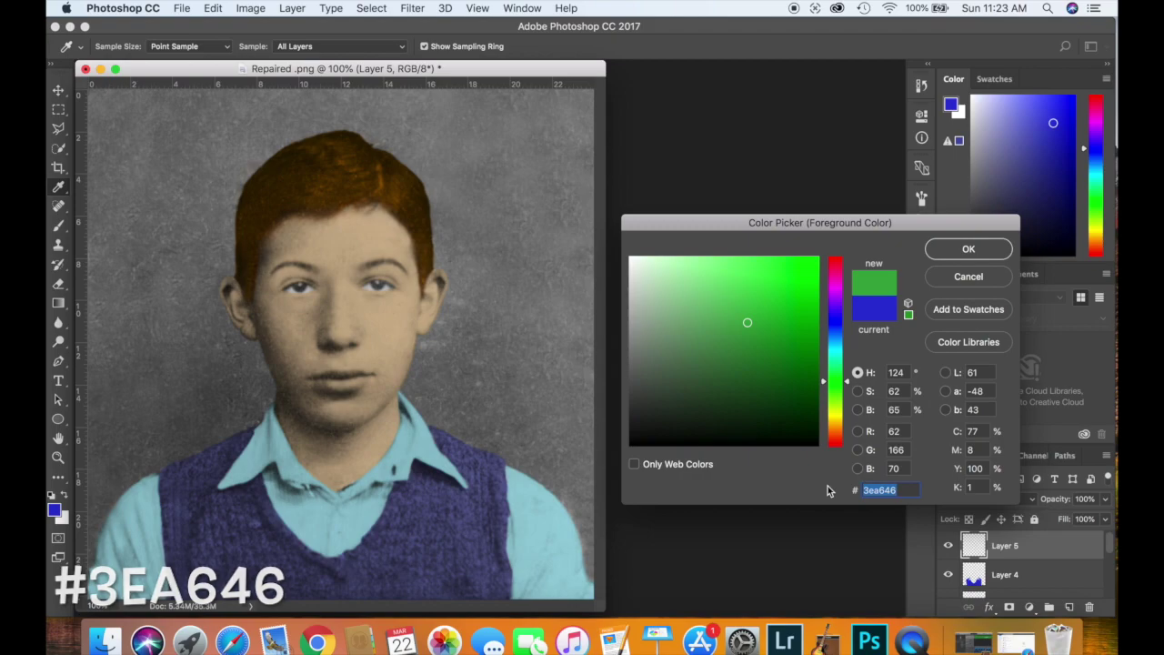
{"action": "left_click", "coordinate": [968, 248]}
Paint both irises green with the Brush enlarged to 40 px.
{"action": "key", "text": "b"}
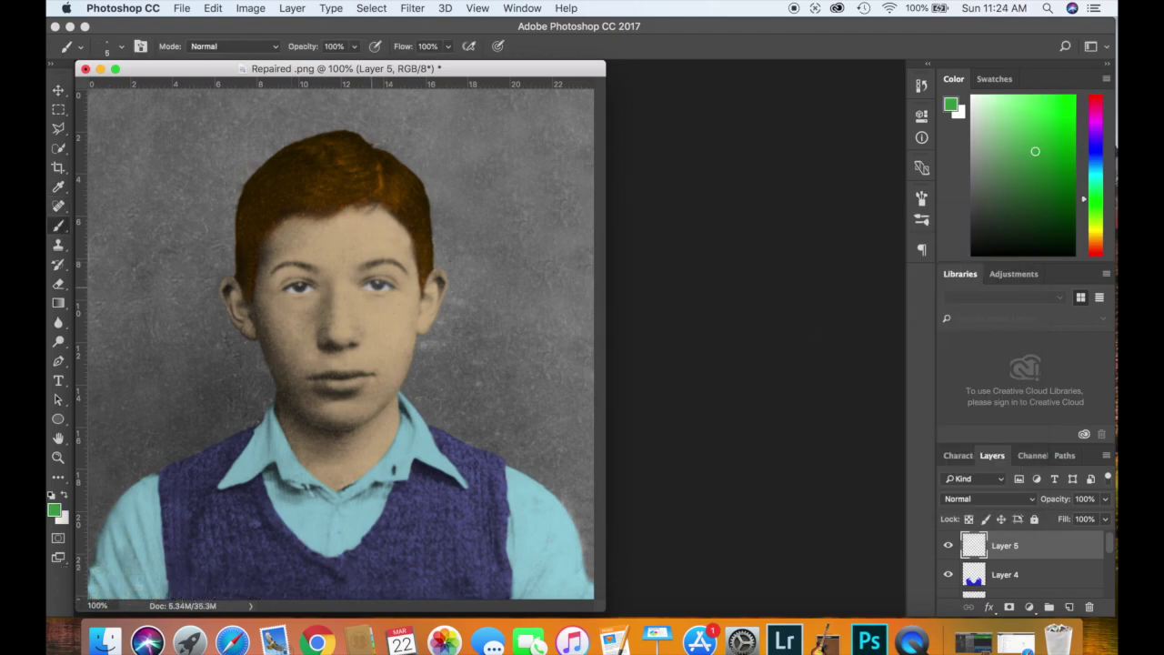
{"action": "key", "text": "bracketright"}
{"action": "key", "text": "bracketright"}
{"action": "key", "text": "bracketright"}
{"action": "key", "text": "bracketright"}
{"action": "key", "text": "bracketright"}
{"action": "key", "text": "bracketright"}
{"action": "key", "text": "bracketright"}
{"action": "key", "text": "bracketright"}
{"action": "left_click", "coordinate": [378, 283]}
{"action": "left_click", "coordinate": [299, 286]}
Set the eye layer's blend mode to Overlay and erase the green spill around both irises with the 9 px Eraser.
{"action": "left_click", "coordinate": [1005, 497]}
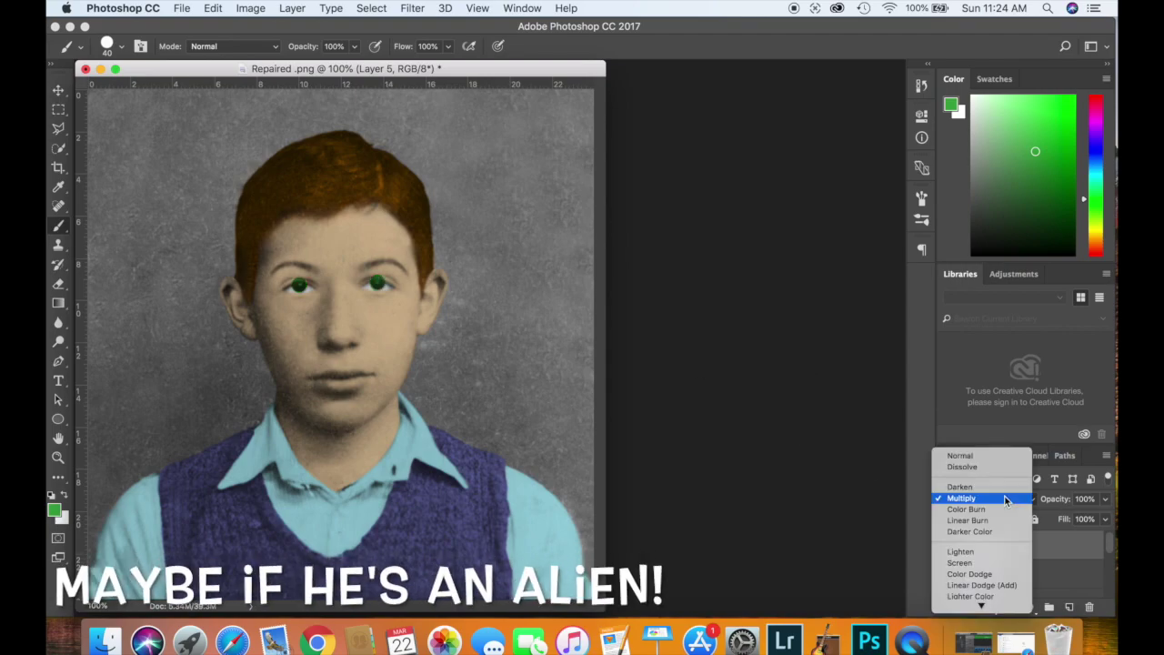
{"action": "left_click", "coordinate": [981, 551]}
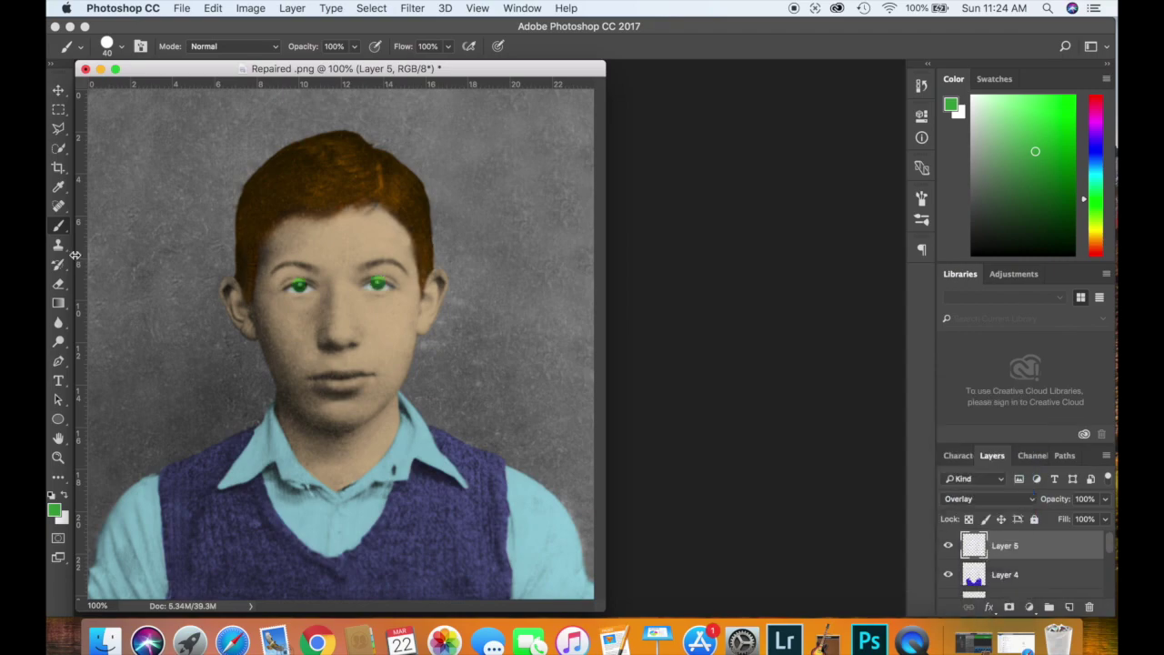
{"action": "left_click", "coordinate": [58, 284]}
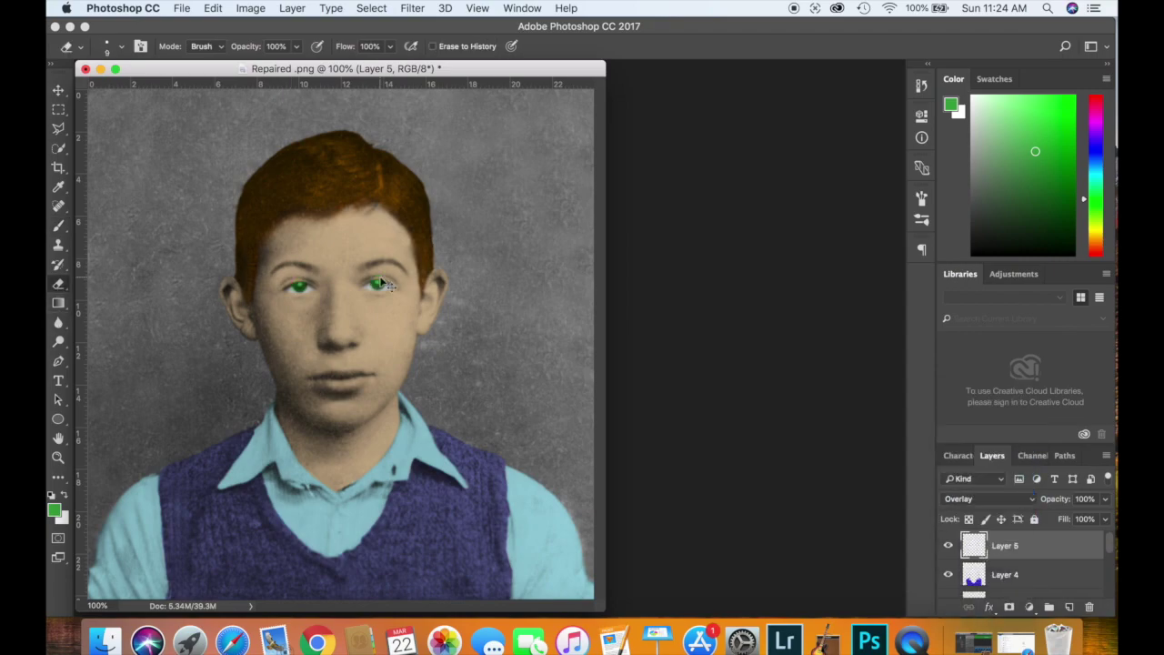
{"action": "key", "text": "super+equal"}
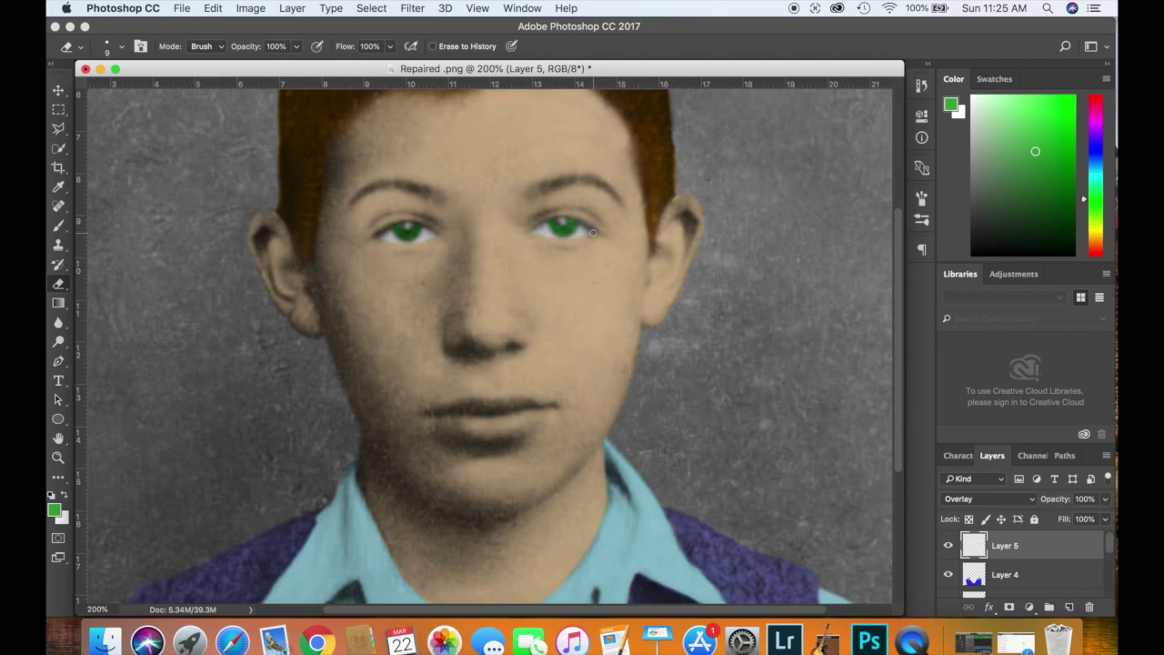
{"action": "key", "text": "super+minus"}
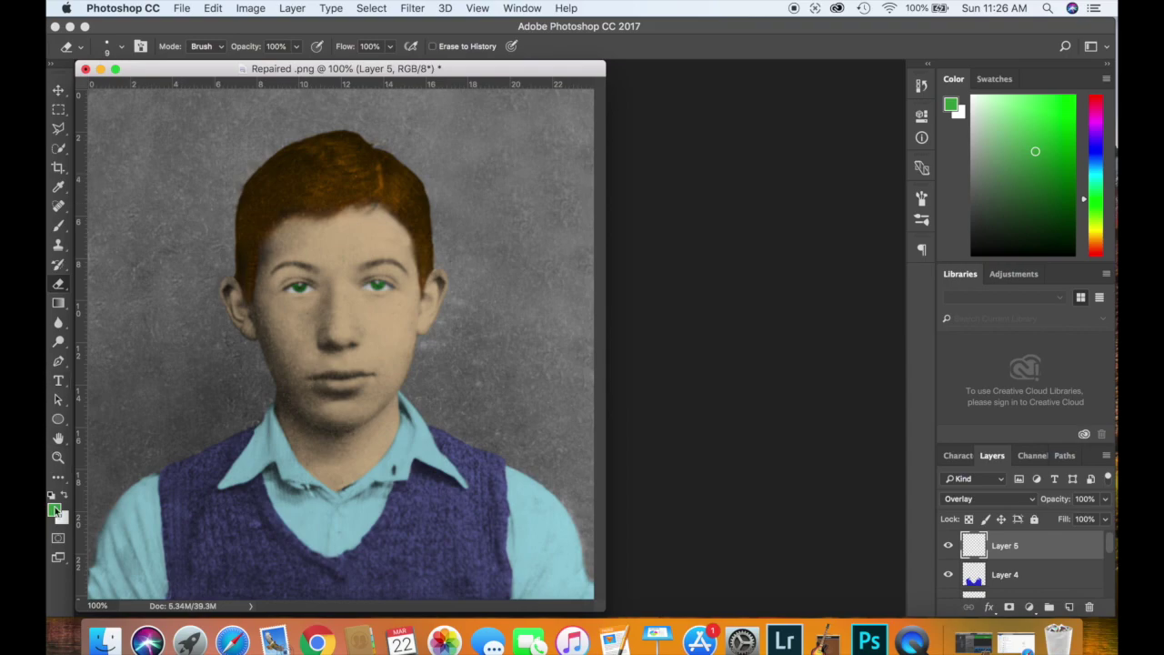
{"action": "left_click", "coordinate": [54, 512]}
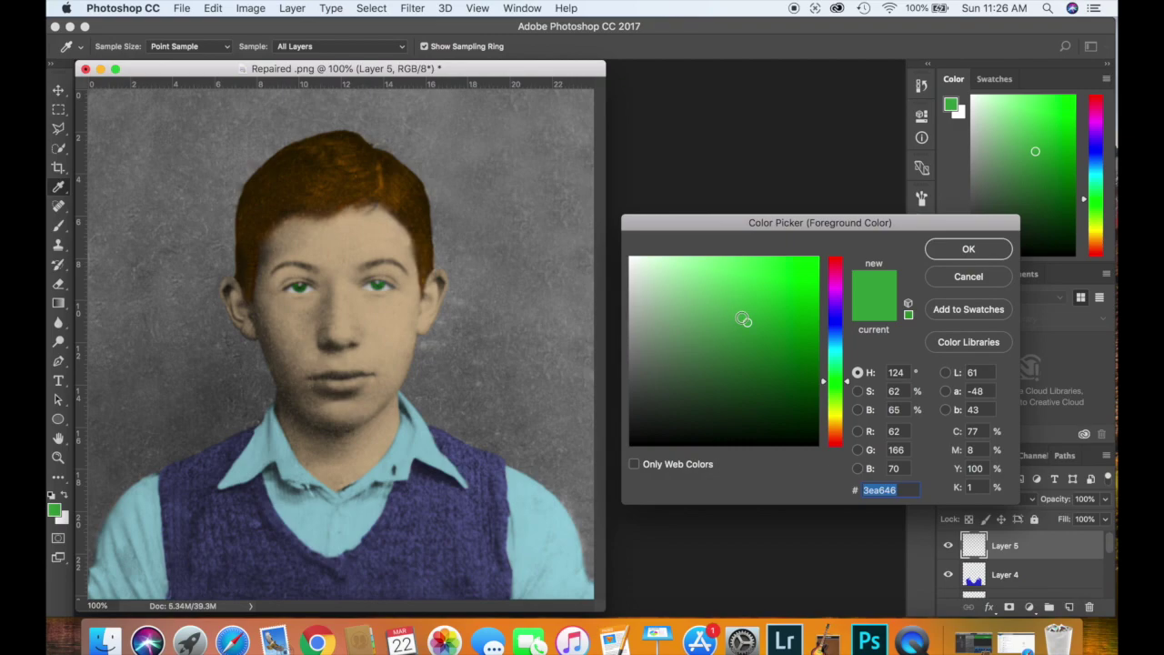
{"action": "left_click", "coordinate": [954, 249]}
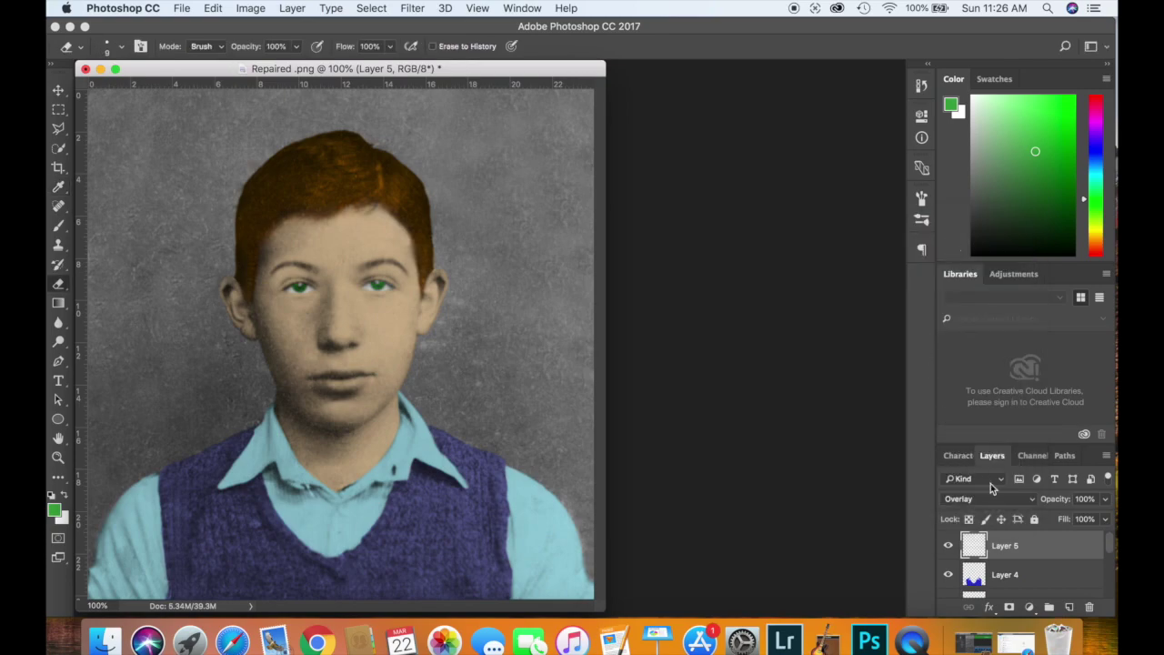
Add a new layer above the eye layer and paint the whole background around the boy in green #3ea646.
{"action": "left_click", "coordinate": [1071, 606]}
{"action": "key", "text": "bracketright"}
{"action": "key", "text": "b"}
{"action": "mouse_move", "coordinate": [136, 195]}
{"action": "left_mouse_down"}
{"action": "mouse_move", "coordinate": [121, 121]}
{"action": "mouse_move", "coordinate": [164, 130]}
{"action": "left_mouse_up"}
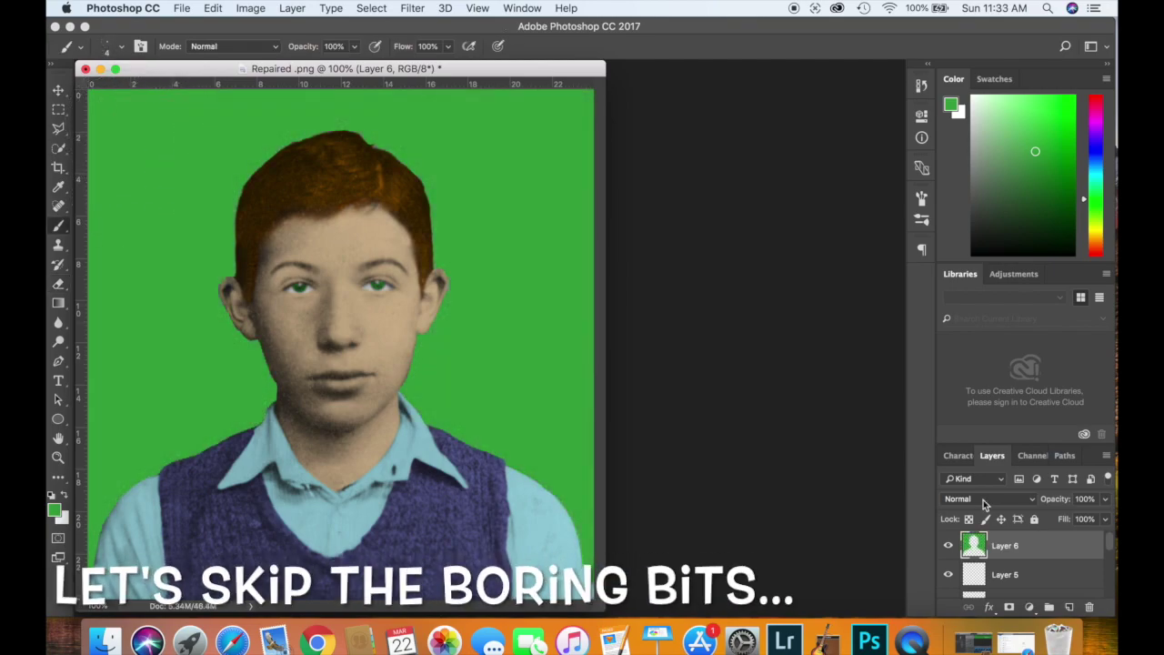
Set the green background layer's blend mode to Multiply and its opacity to 87%.
{"action": "left_click", "coordinate": [983, 498]}
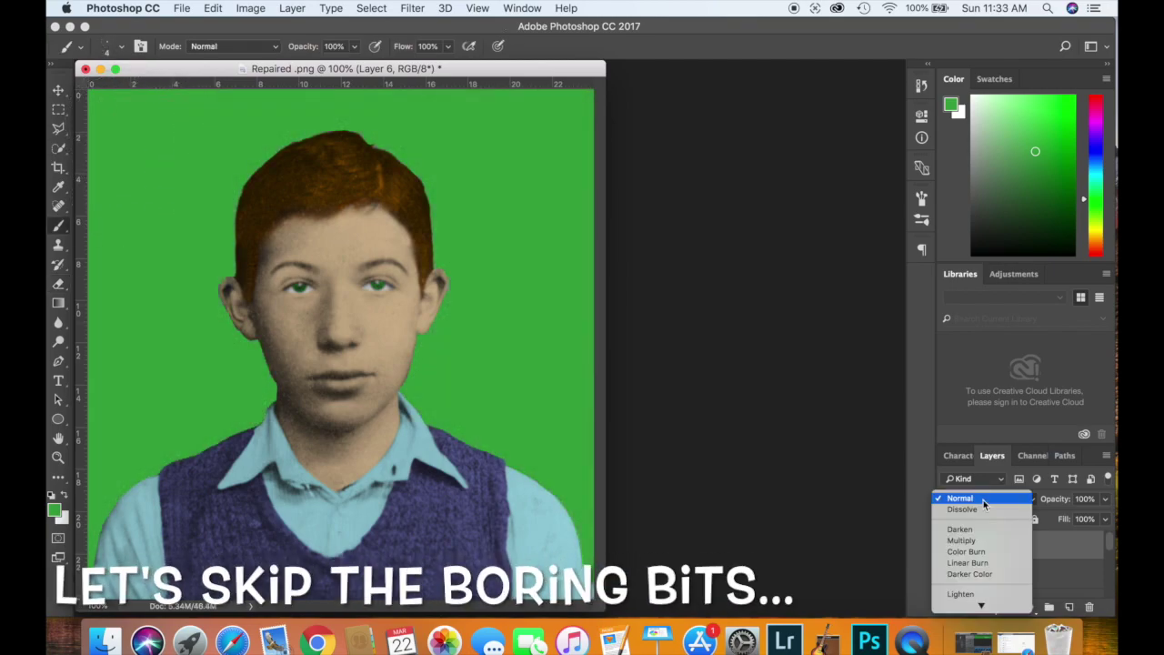
{"action": "left_click", "coordinate": [981, 541]}
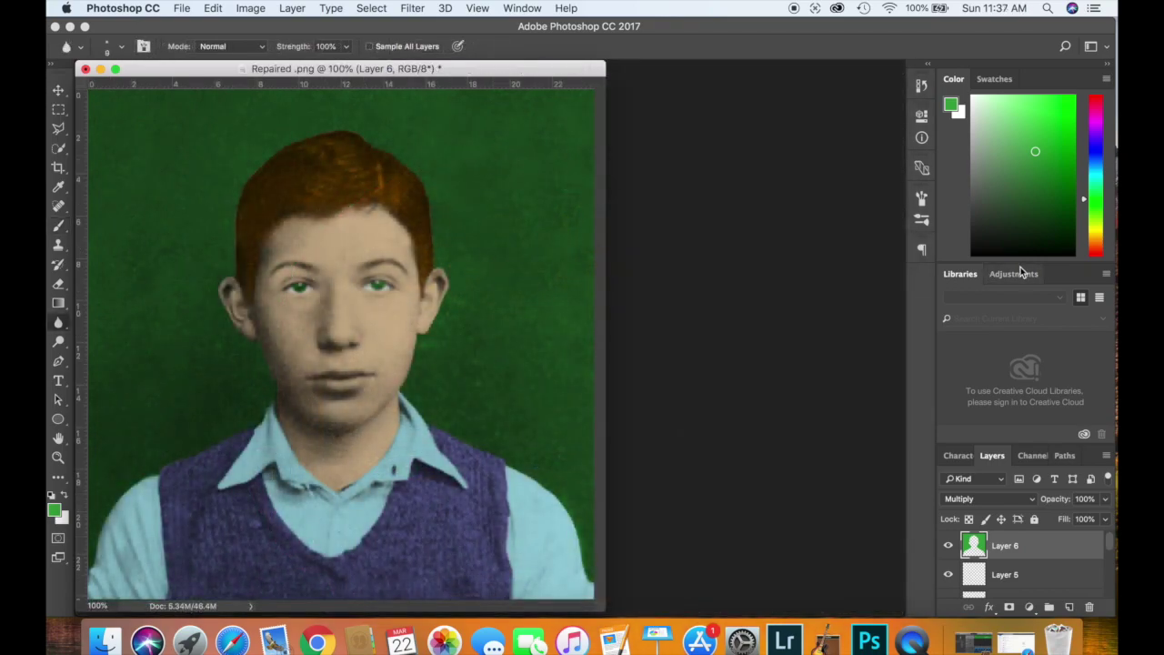
{"action": "left_click", "coordinate": [1104, 498]}
{"action": "left_click_drag", "start_coordinate": [1104, 518], "coordinate": [1087, 520]}
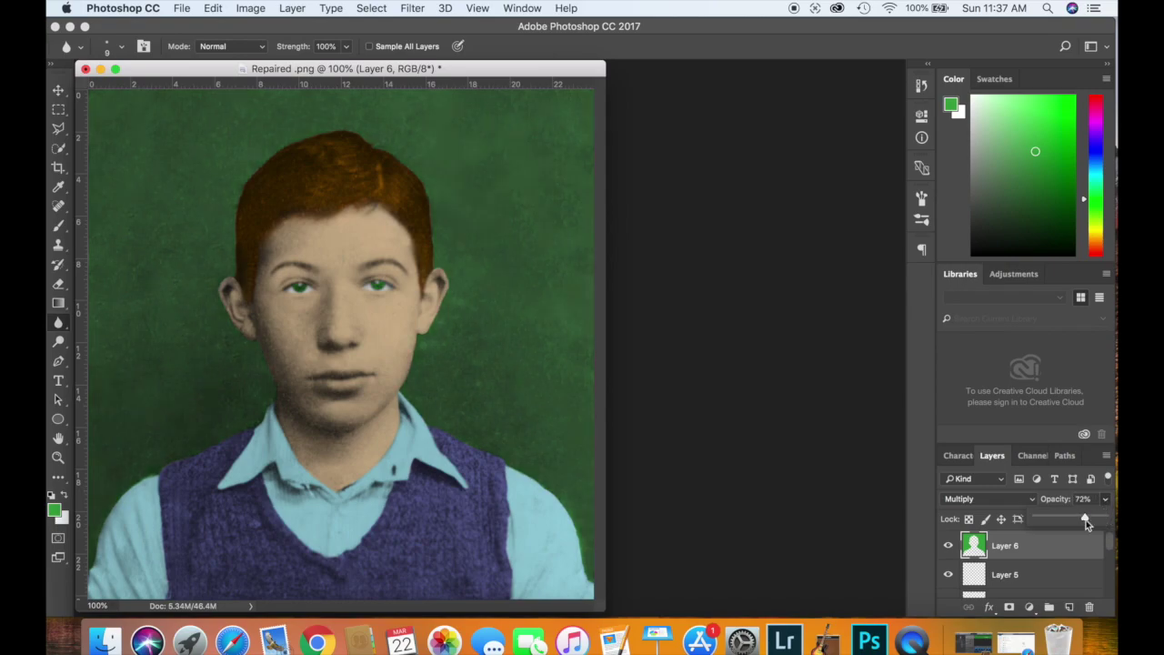
{"action": "left_click_drag", "start_coordinate": [1092, 520], "coordinate": [1093, 520]}
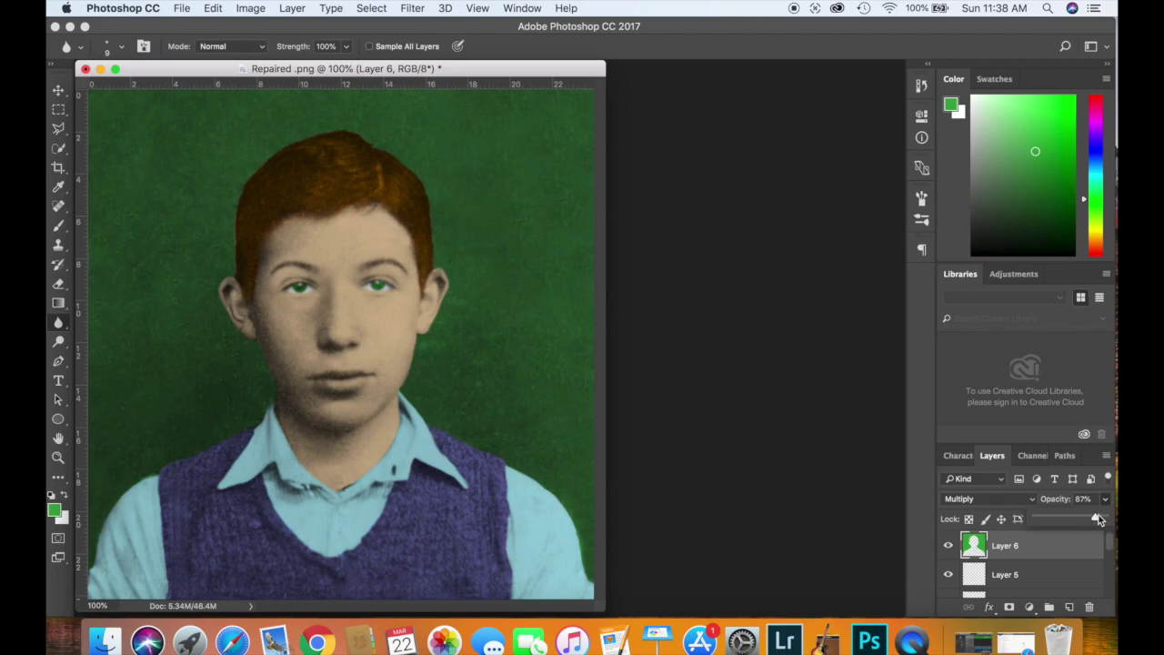
Add a new layer above the background tint and set the foreground colour to a darker, more saturated green.
{"action": "left_click", "coordinate": [1070, 609]}
{"action": "left_click", "coordinate": [1070, 610]}
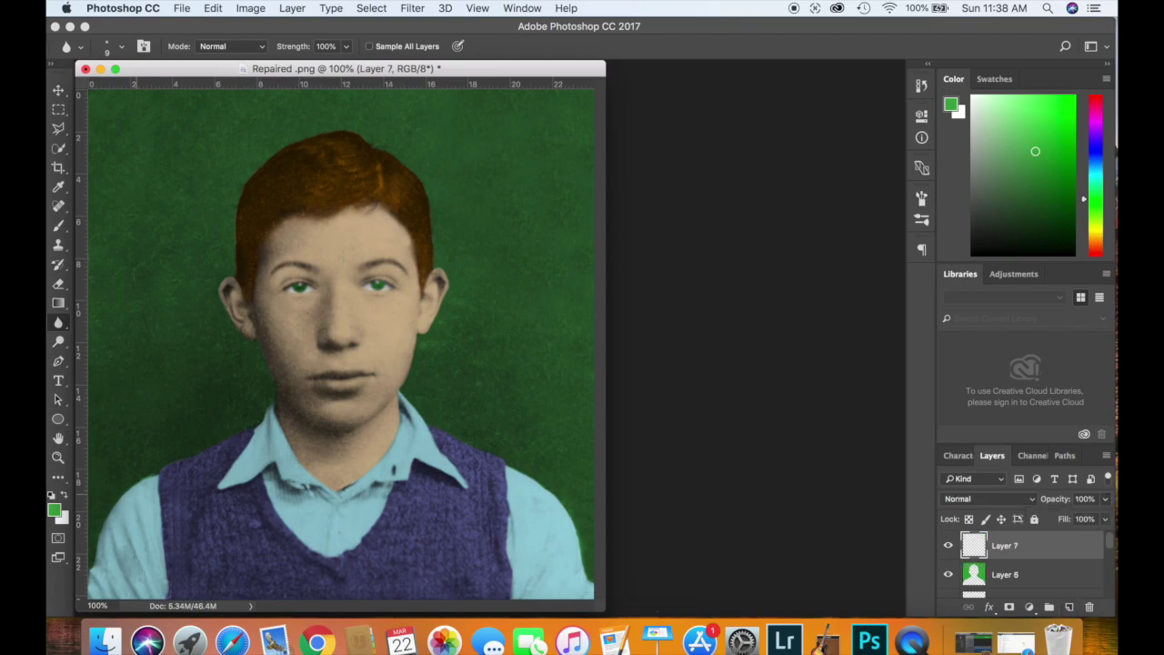
{"action": "left_click", "coordinate": [54, 511]}
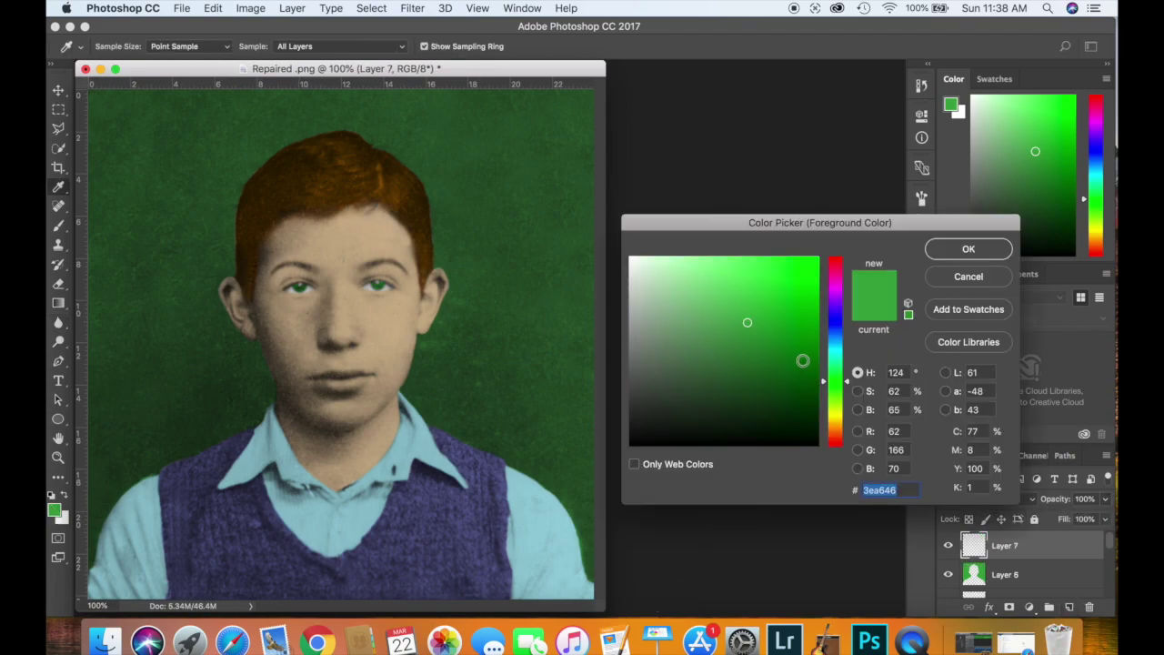
{"action": "left_click", "coordinate": [772, 361]}
{"action": "key", "text": "Return"}
Paint the outer background dark green with the 300 px Brush and set that layer's blend mode to Overlay.
{"action": "key", "text": "bracketright"}
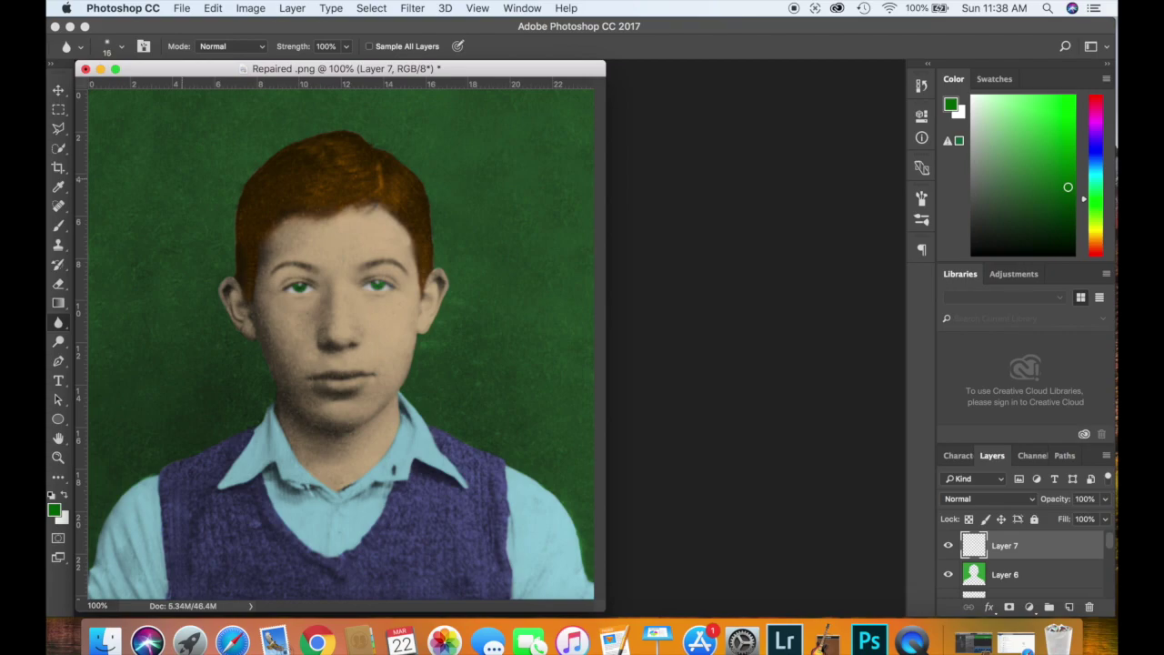
{"action": "key", "text": "b"}
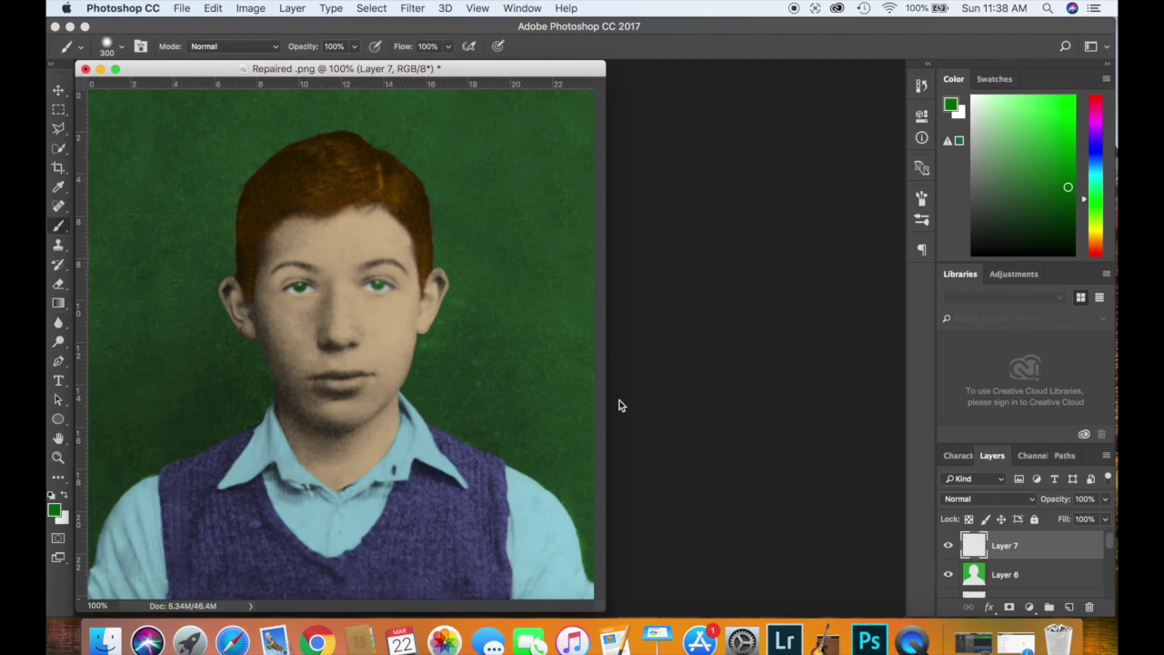
{"action": "mouse_move", "coordinate": [543, 155]}
{"action": "left_mouse_down"}
{"action": "mouse_move", "coordinate": [507, 109]}
{"action": "mouse_move", "coordinate": [414, 77]}
{"action": "mouse_move", "coordinate": [442, 87]}
{"action": "mouse_move", "coordinate": [525, 161]}
{"action": "mouse_move", "coordinate": [540, 375]}
{"action": "mouse_move", "coordinate": [631, 455]}
{"action": "left_mouse_up"}
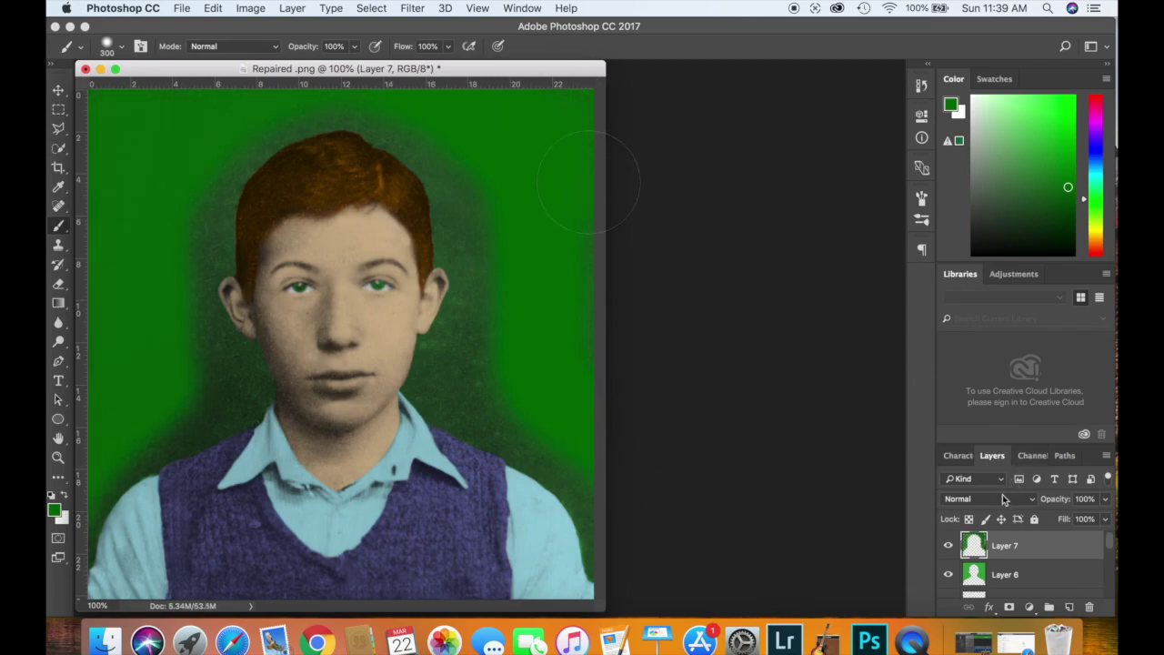
{"action": "left_click", "coordinate": [1002, 497]}
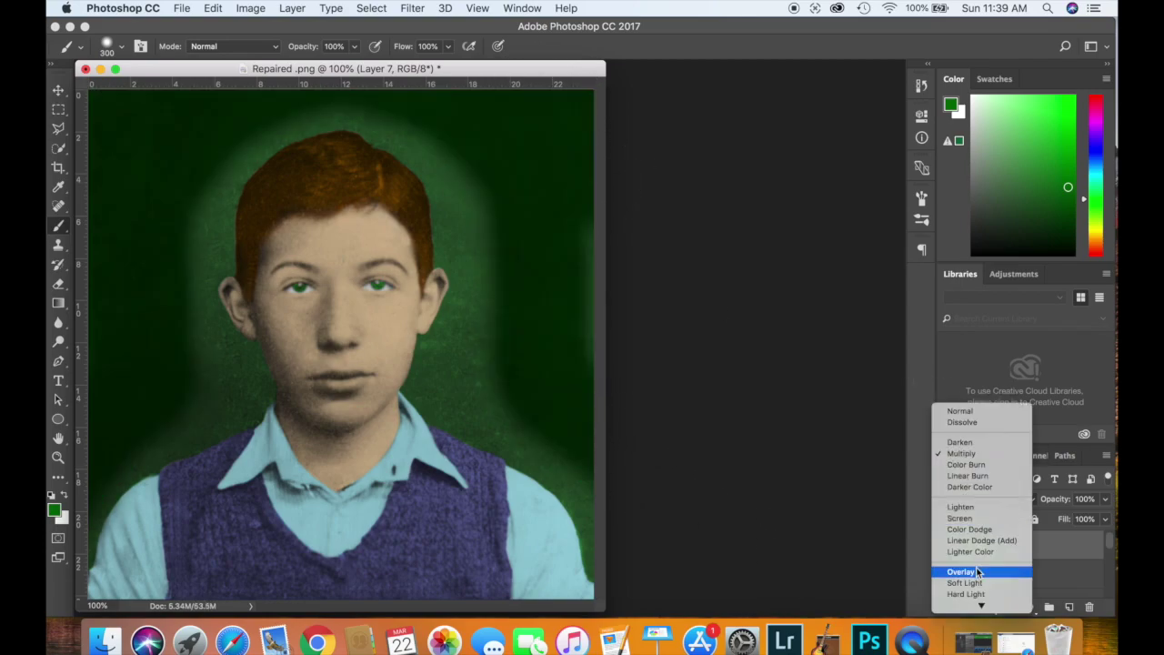
{"action": "left_click", "coordinate": [977, 571]}
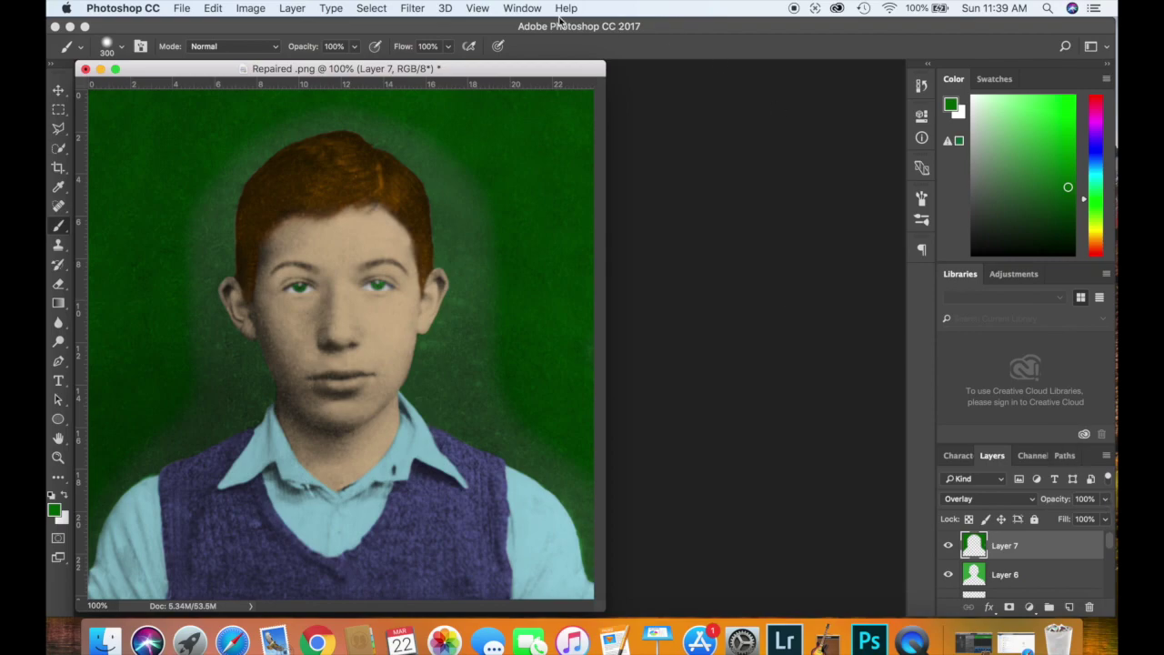
Try a Brightness/Contrast adjustment on the dark green background layer.
{"action": "left_click", "coordinate": [249, 9]}
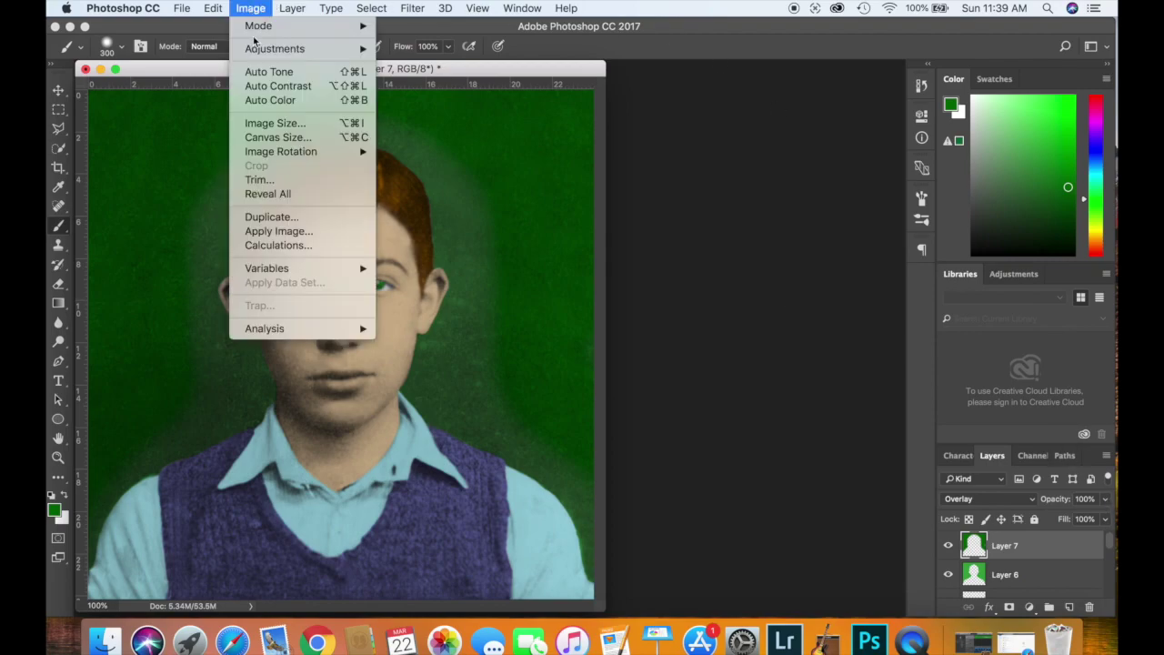
{"action": "mouse_move", "coordinate": [256, 47]}
{"action": "left_click", "coordinate": [419, 50]}
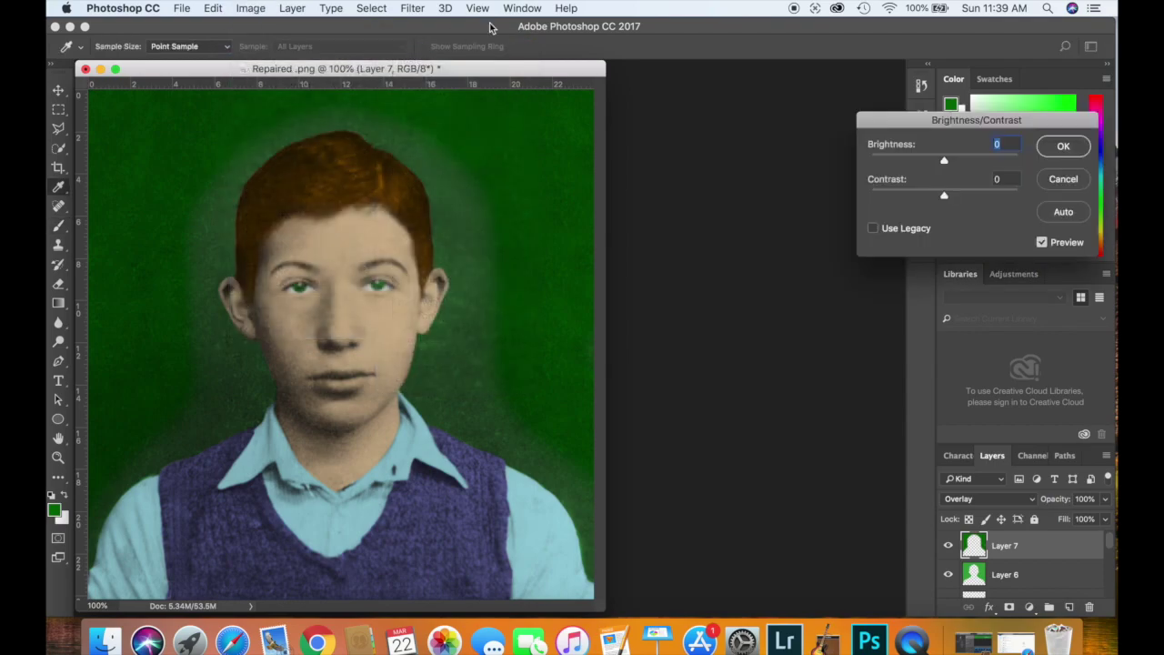
{"action": "mouse_move", "coordinate": [944, 162]}
{"action": "left_mouse_down"}
{"action": "mouse_move", "coordinate": [967, 163]}
{"action": "mouse_move", "coordinate": [931, 166]}
{"action": "mouse_move", "coordinate": [943, 162]}
{"action": "left_mouse_up"}
{"action": "left_click", "coordinate": [1060, 148]}
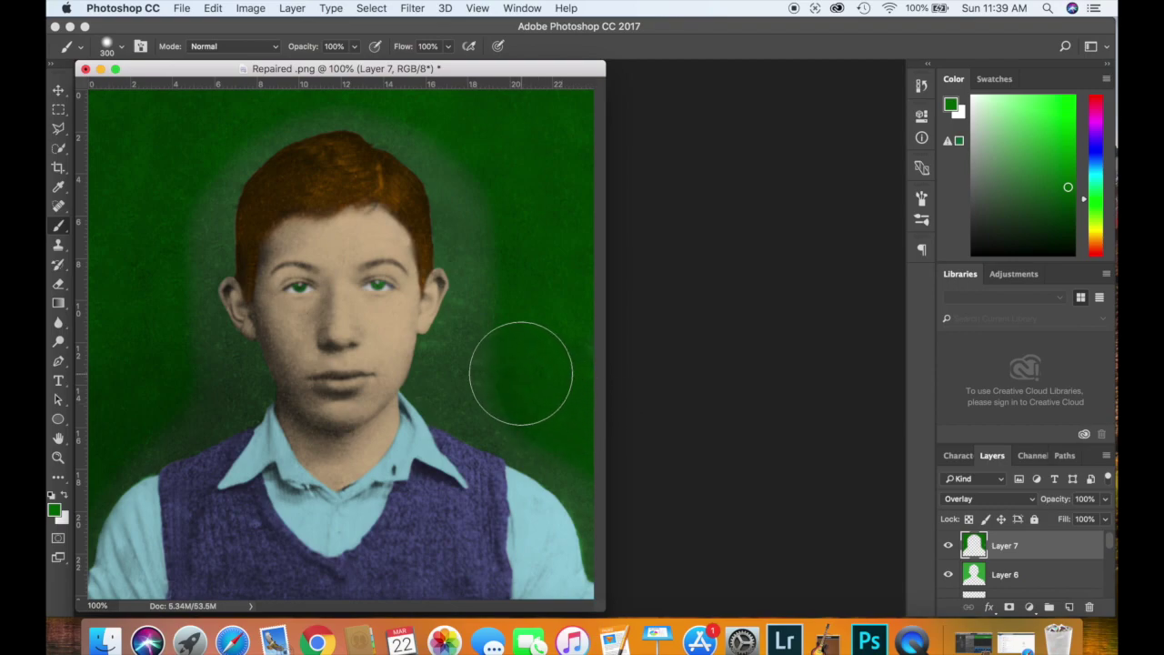
Extend the dark green closer to the figure on both sides and above the head with the 300 px Brush.
{"action": "mouse_move", "coordinate": [514, 356]}
{"action": "left_mouse_down"}
{"action": "mouse_move", "coordinate": [529, 281]}
{"action": "mouse_move", "coordinate": [498, 178]}
{"action": "mouse_move", "coordinate": [456, 112]}
{"action": "mouse_move", "coordinate": [364, 84]}
{"action": "left_mouse_up"}
{"action": "mouse_move", "coordinate": [130, 408]}
{"action": "left_mouse_down"}
{"action": "mouse_move", "coordinate": [154, 203]}
{"action": "mouse_move", "coordinate": [230, 108]}
{"action": "left_mouse_up"}
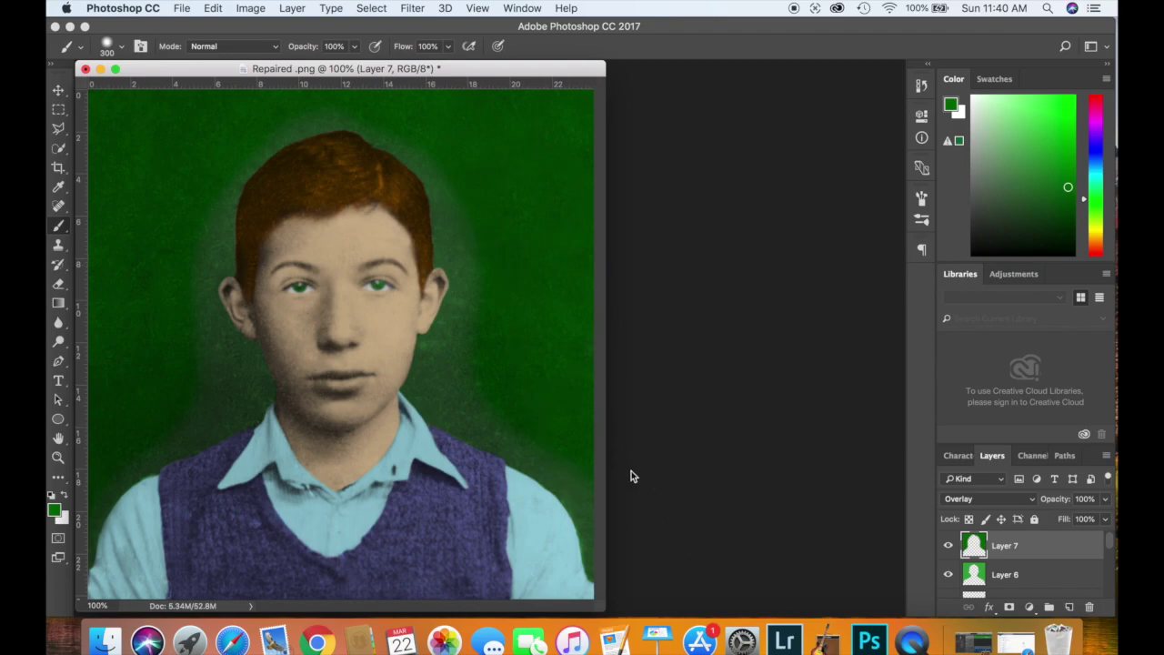
Erase the dark green's inner edge around the head with the Eraser enlarged to 700 px, and undo the last stroke.
{"action": "left_click", "coordinate": [58, 284]}
{"action": "key", "text": "bracketright"}
{"action": "key", "text": "bracketright"}
{"action": "key", "text": "bracketright"}
{"action": "key", "text": "bracketright"}
{"action": "key", "text": "bracketright"}
{"action": "key", "text": "bracketright"}
{"action": "key", "text": "bracketright"}
{"action": "key", "text": "bracketright"}
{"action": "key", "text": "bracketright"}
{"action": "key", "text": "bracketright"}
{"action": "key", "text": "bracketright"}
{"action": "key", "text": "bracketright"}
{"action": "key", "text": "bracketright"}
{"action": "key", "text": "bracketright"}
{"action": "key", "text": "bracketright"}
{"action": "key", "text": "bracketright"}
{"action": "key", "text": "bracketright"}
{"action": "key", "text": "bracketright"}
{"action": "key", "text": "bracketright"}
{"action": "key", "text": "bracketright"}
{"action": "key", "text": "bracketright"}
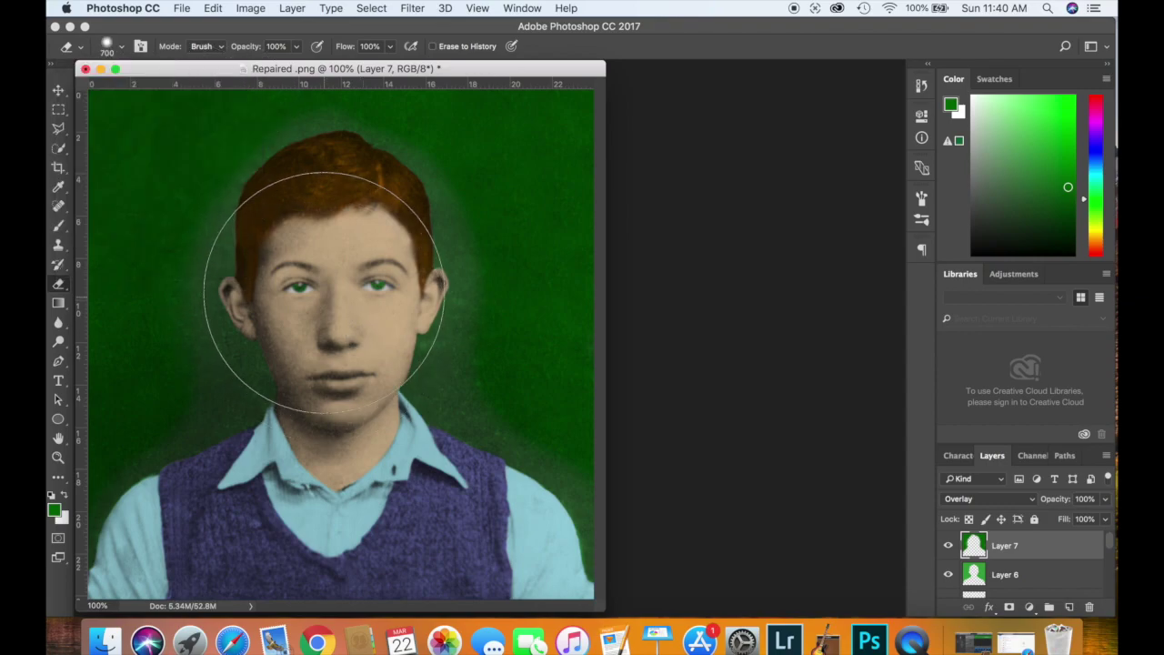
{"action": "left_click", "coordinate": [326, 257]}
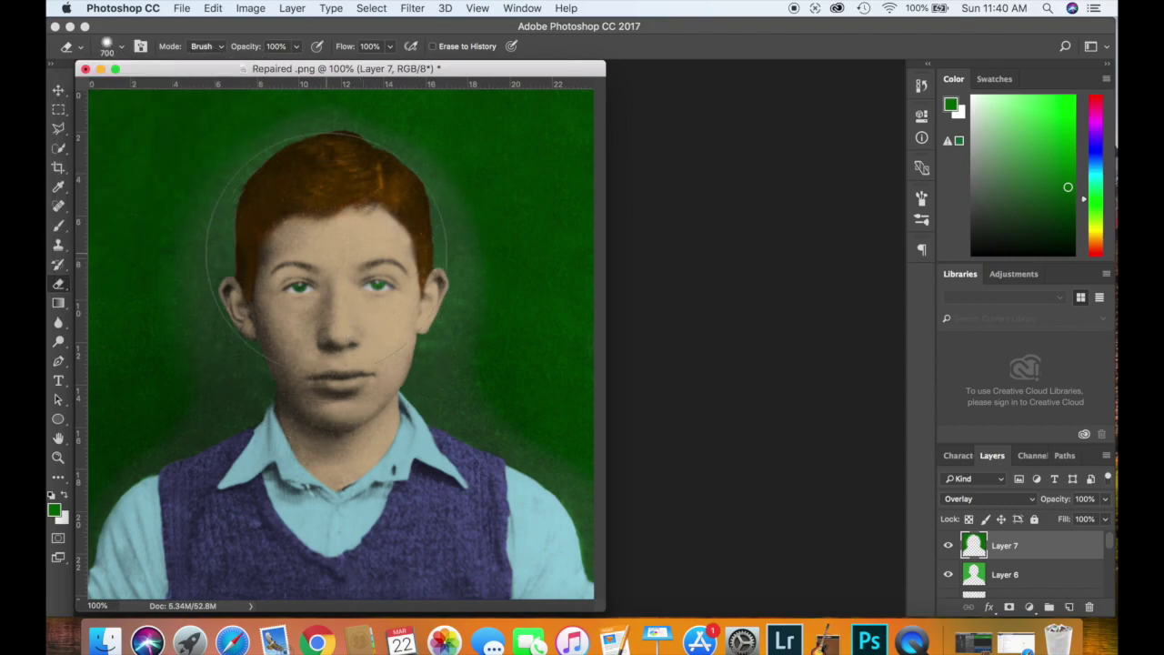
{"action": "left_click_drag", "start_coordinate": [327, 251], "coordinate": [343, 250]}
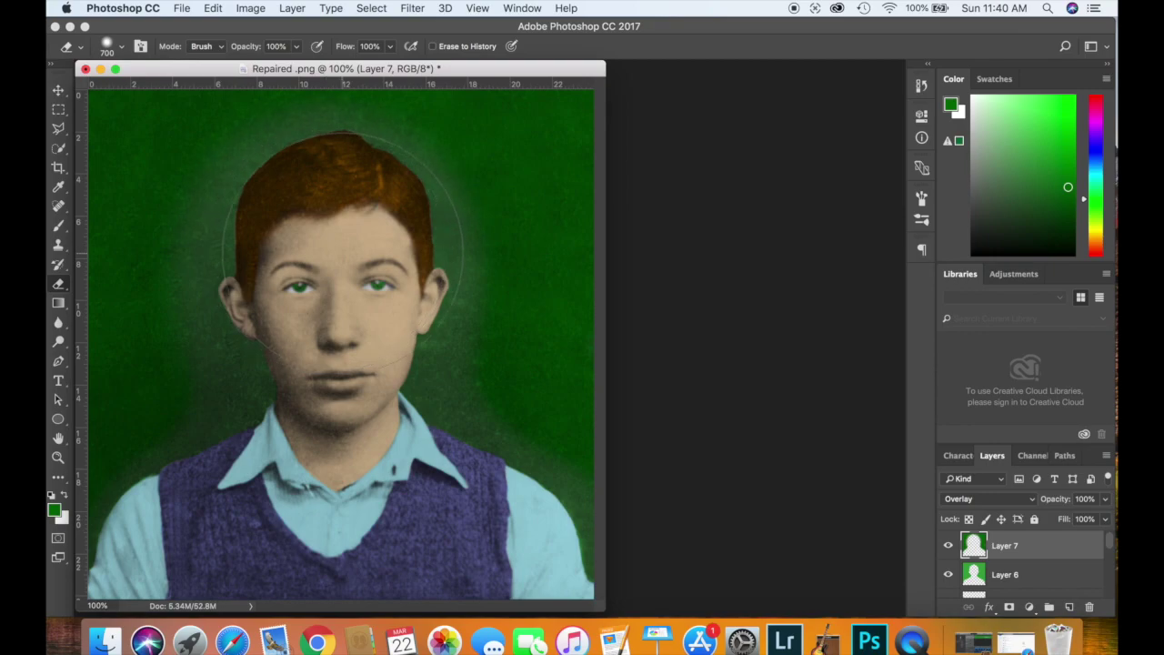
{"action": "key", "text": "super+z"}
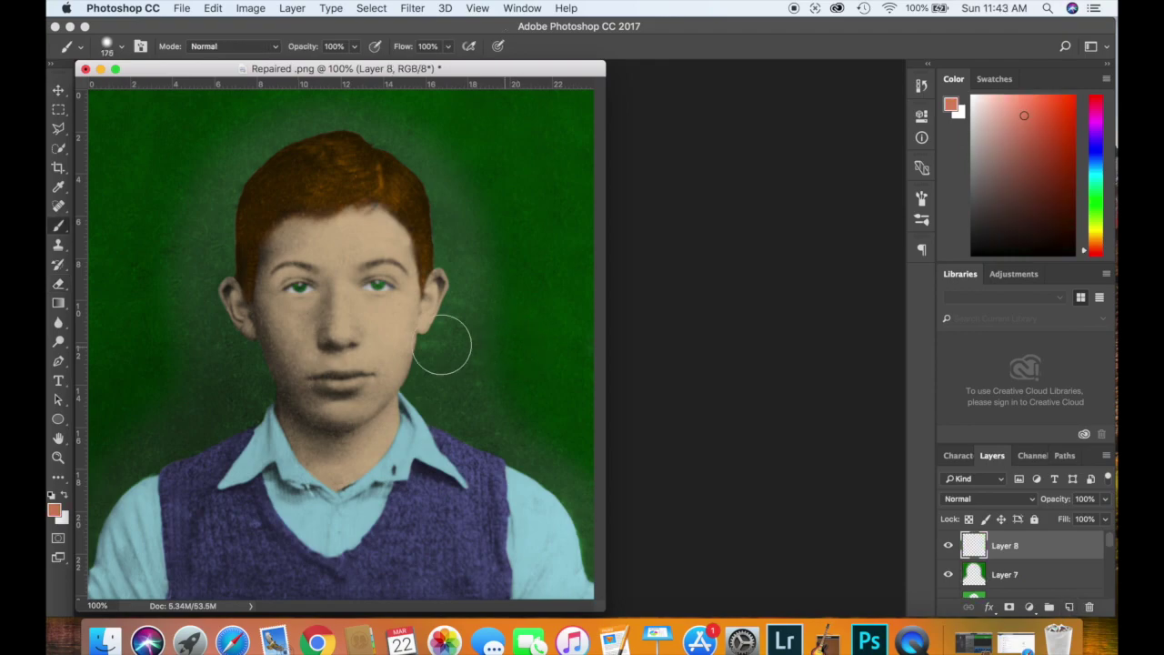
Paint the cheek on the picture's right side in salmon #df856c with the 175 px Brush at 32% hardness.
{"action": "left_click", "coordinate": [59, 229]}
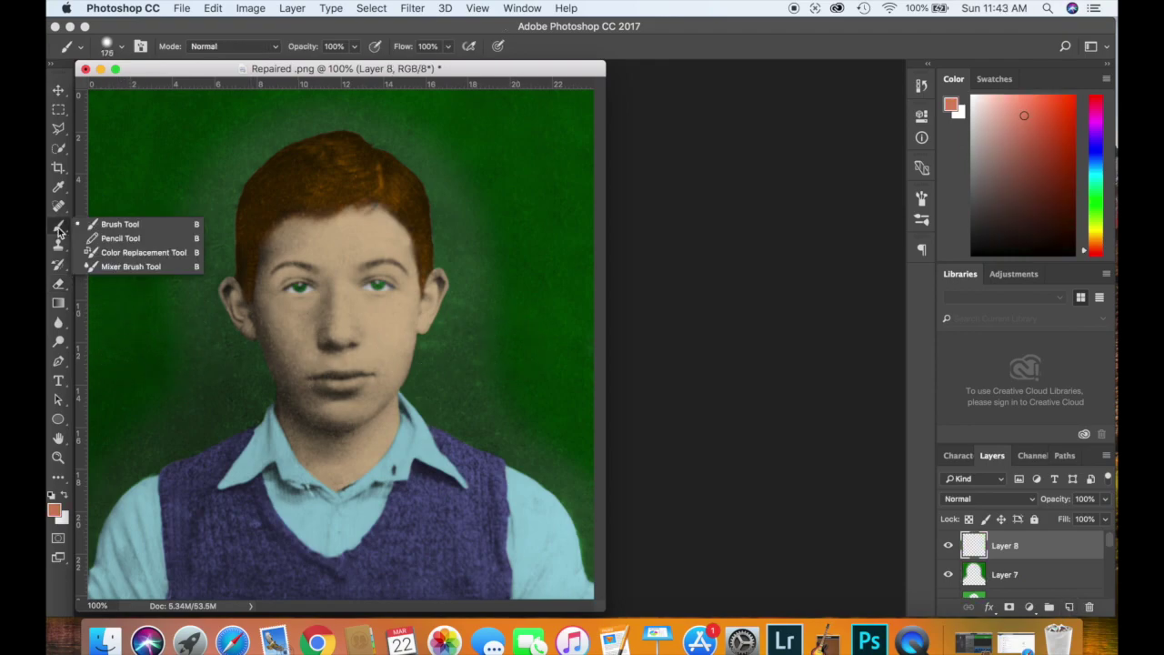
{"action": "left_click", "coordinate": [133, 227]}
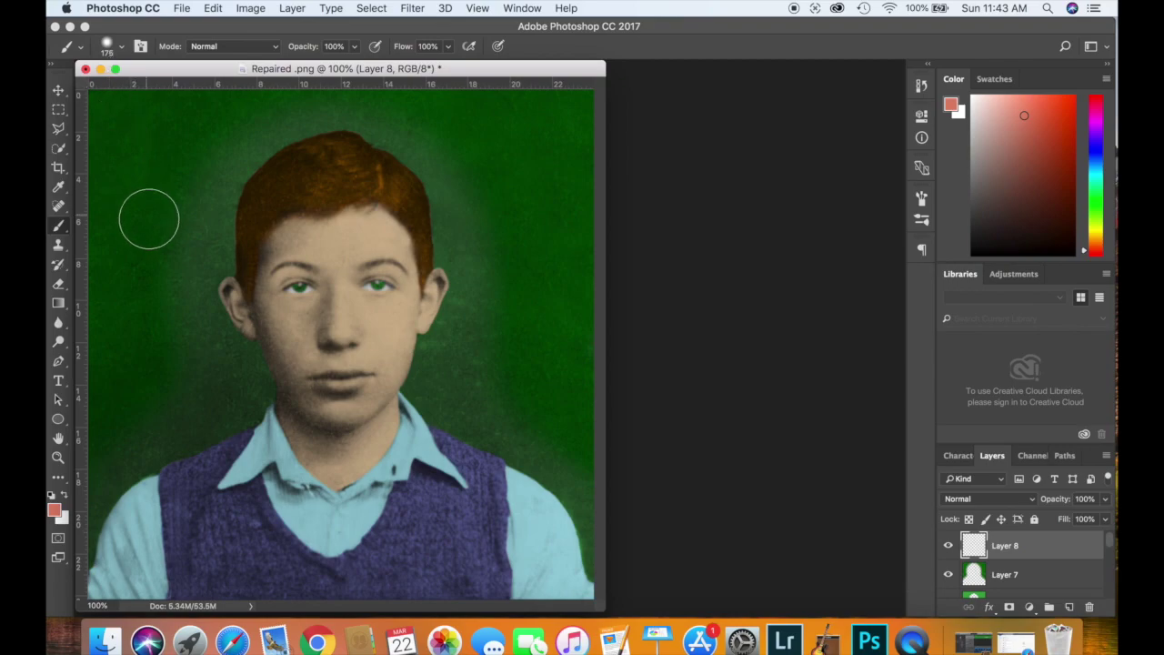
{"action": "left_click", "coordinate": [121, 48]}
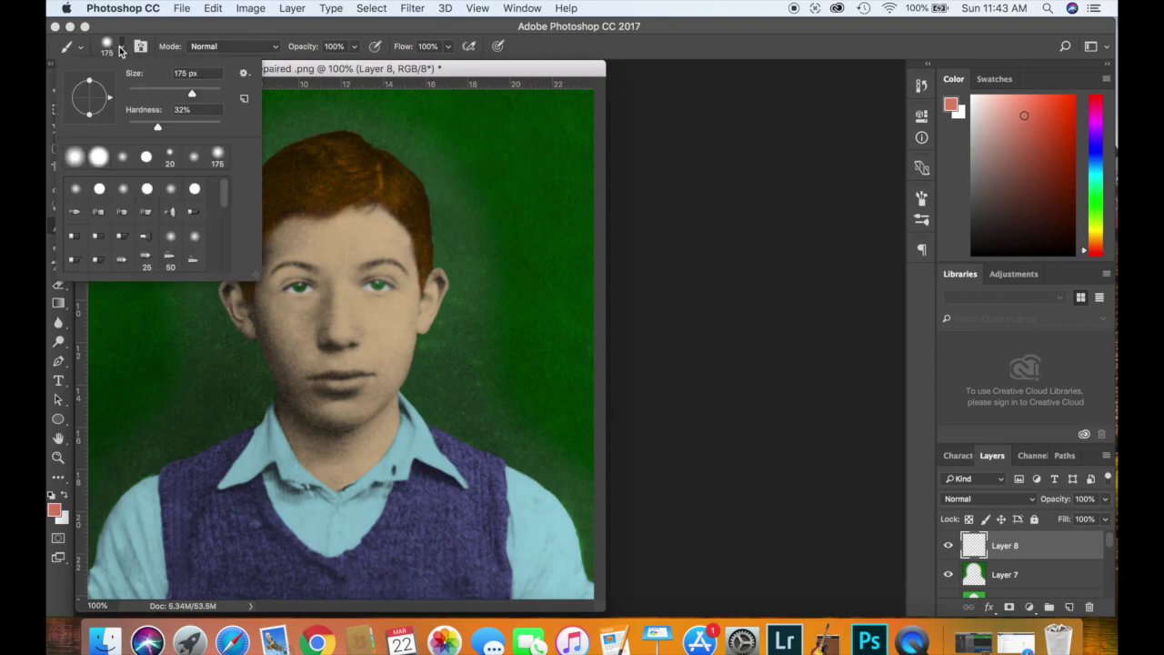
{"action": "left_click", "coordinate": [121, 51]}
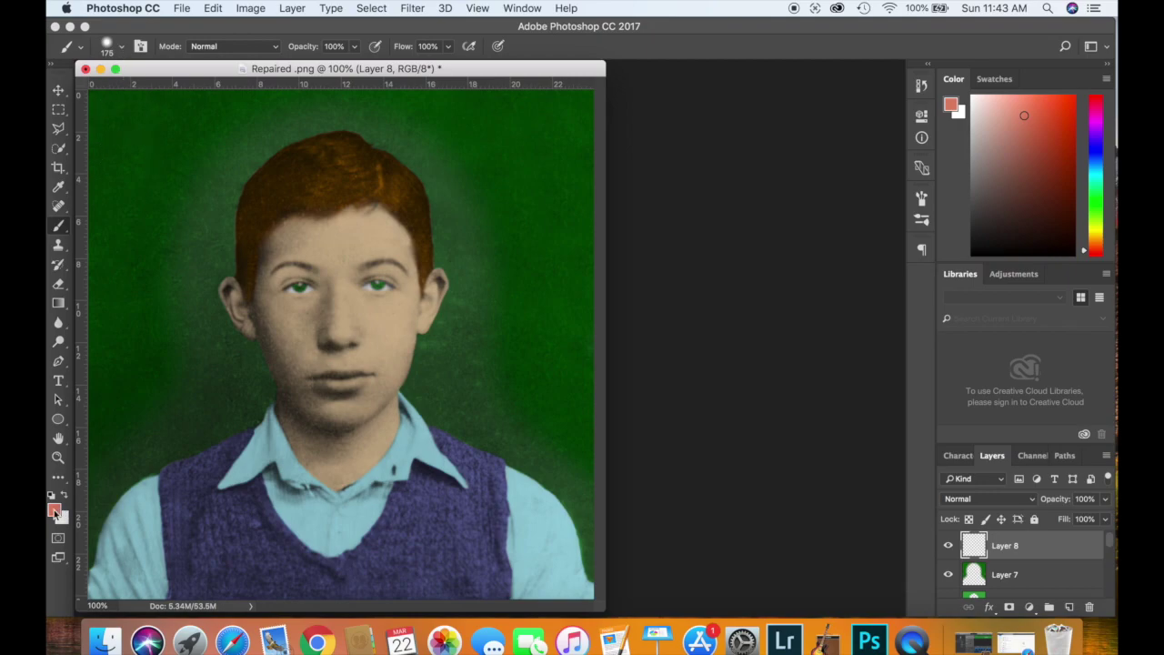
{"action": "left_click", "coordinate": [55, 512]}
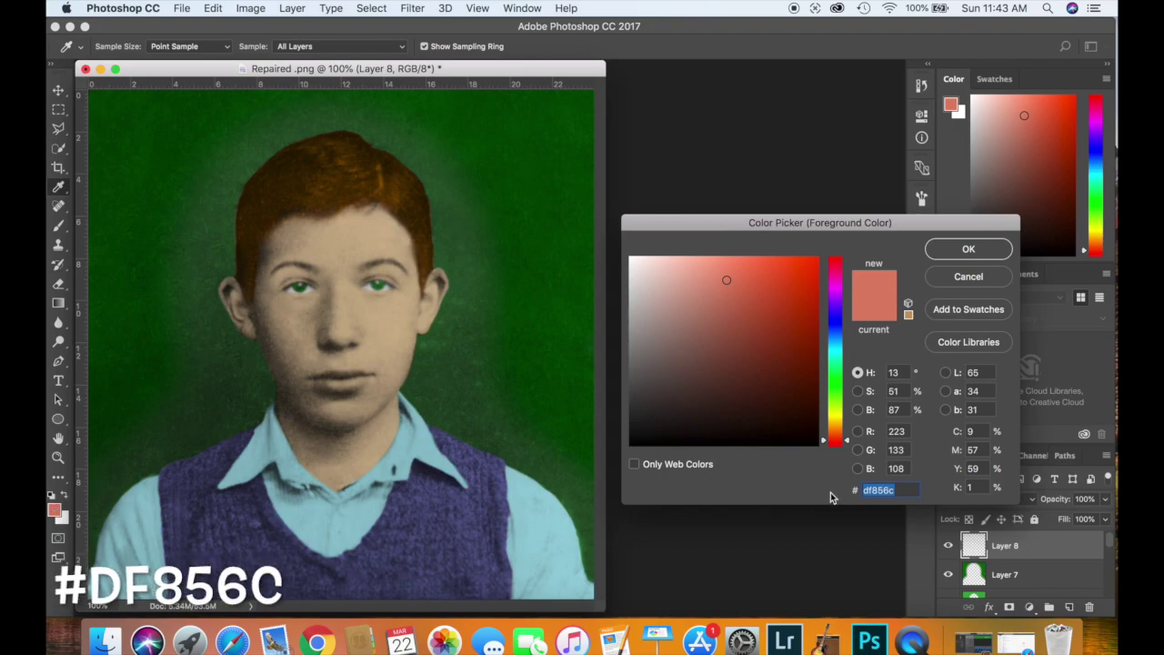
{"action": "left_click", "coordinate": [969, 250]}
{"action": "key", "text": "b"}
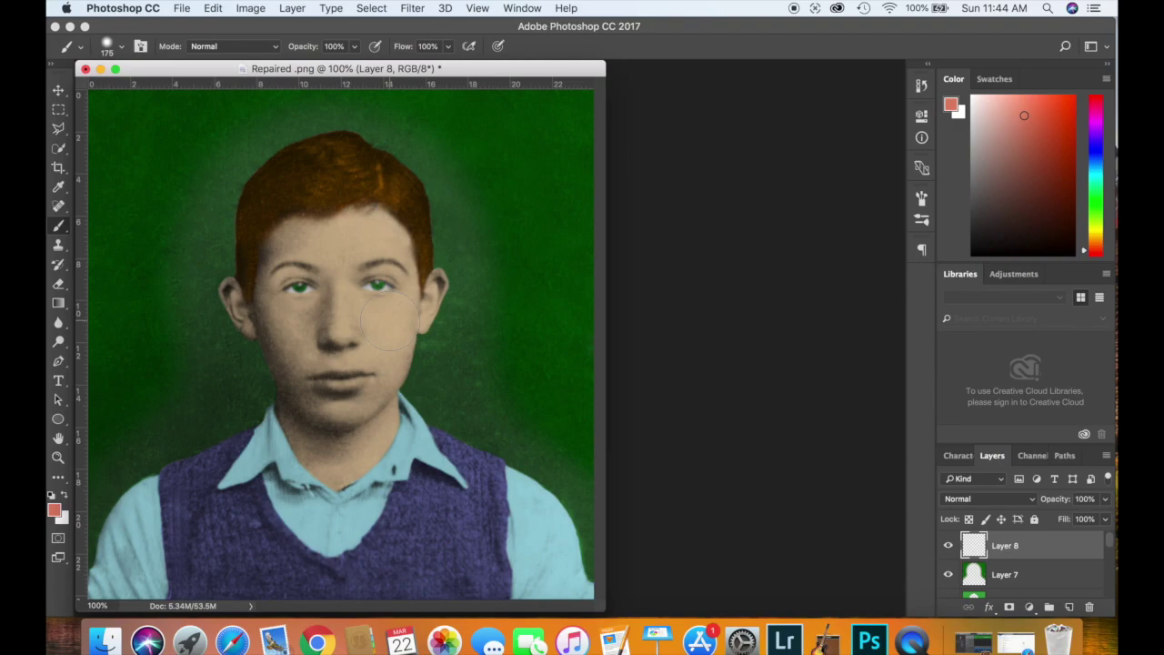
{"action": "left_click_drag", "start_coordinate": [387, 319], "coordinate": [393, 386]}
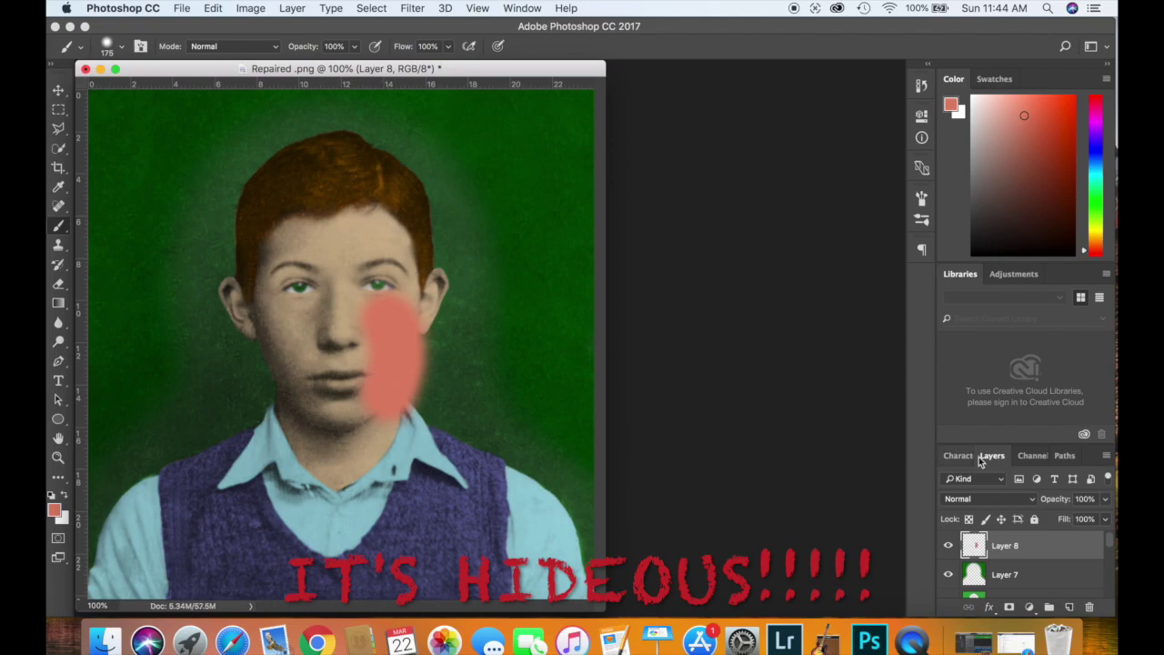
Paint the other cheek and both sides of the forehead in the same salmon colour, each on its own new layer.
{"action": "left_click", "coordinate": [1070, 607]}
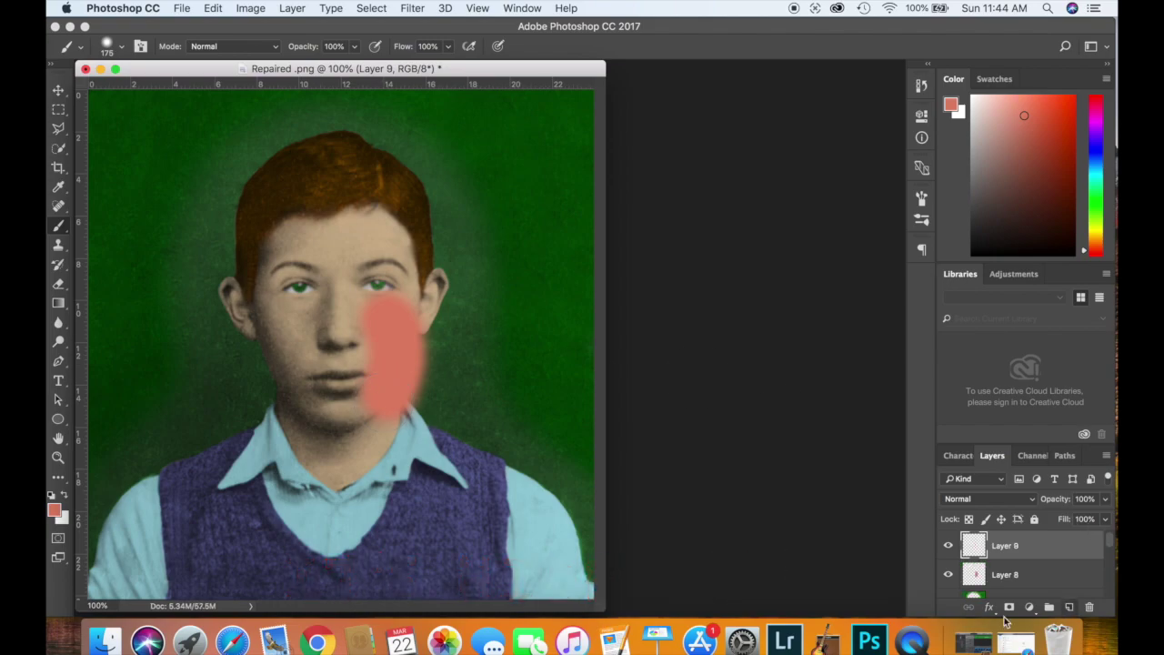
{"action": "left_click", "coordinate": [282, 317]}
{"action": "mouse_move", "coordinate": [282, 316]}
{"action": "left_mouse_down"}
{"action": "mouse_move", "coordinate": [275, 364]}
{"action": "mouse_move", "coordinate": [289, 390]}
{"action": "left_mouse_up"}
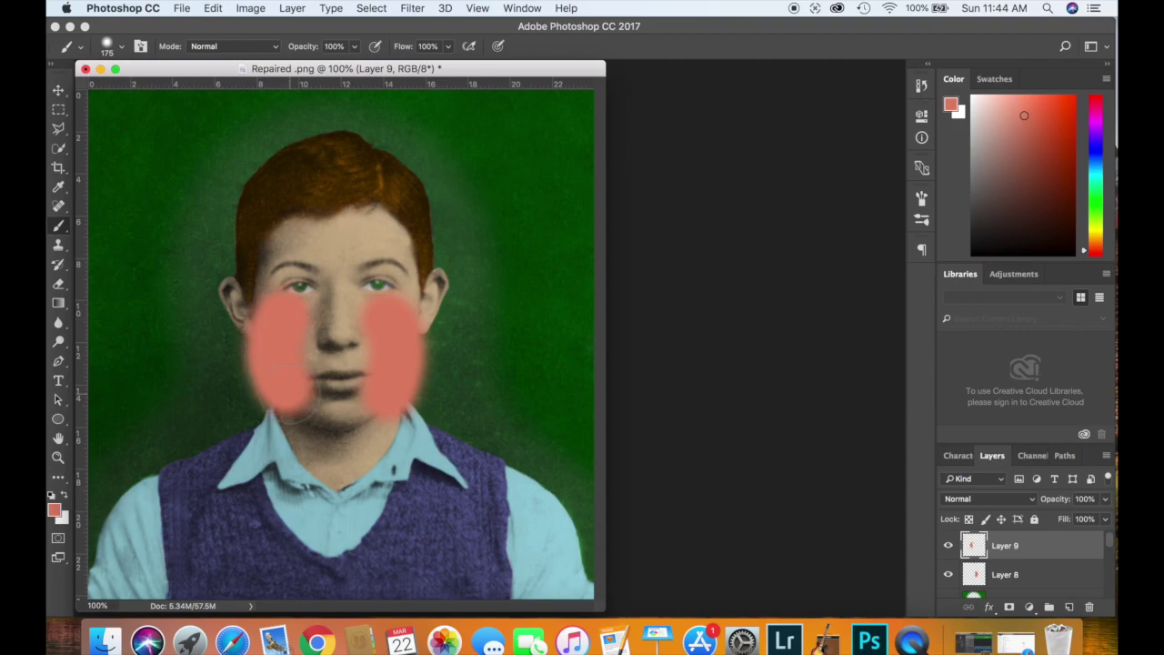
{"action": "left_click", "coordinate": [1070, 607]}
{"action": "mouse_move", "coordinate": [381, 209]}
{"action": "left_mouse_down"}
{"action": "mouse_move", "coordinate": [405, 218]}
{"action": "mouse_move", "coordinate": [418, 243]}
{"action": "left_mouse_up"}
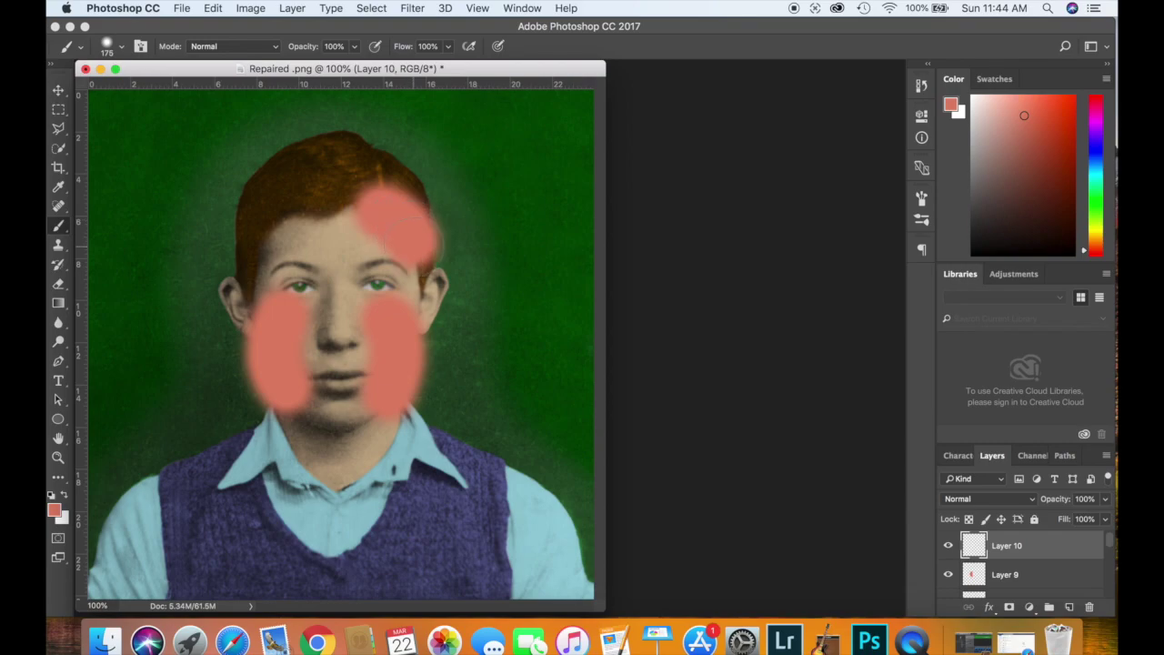
{"action": "left_click", "coordinate": [1070, 606]}
{"action": "mouse_move", "coordinate": [254, 244]}
{"action": "left_mouse_down"}
{"action": "mouse_move", "coordinate": [257, 228]}
{"action": "mouse_move", "coordinate": [296, 202]}
{"action": "left_mouse_up"}
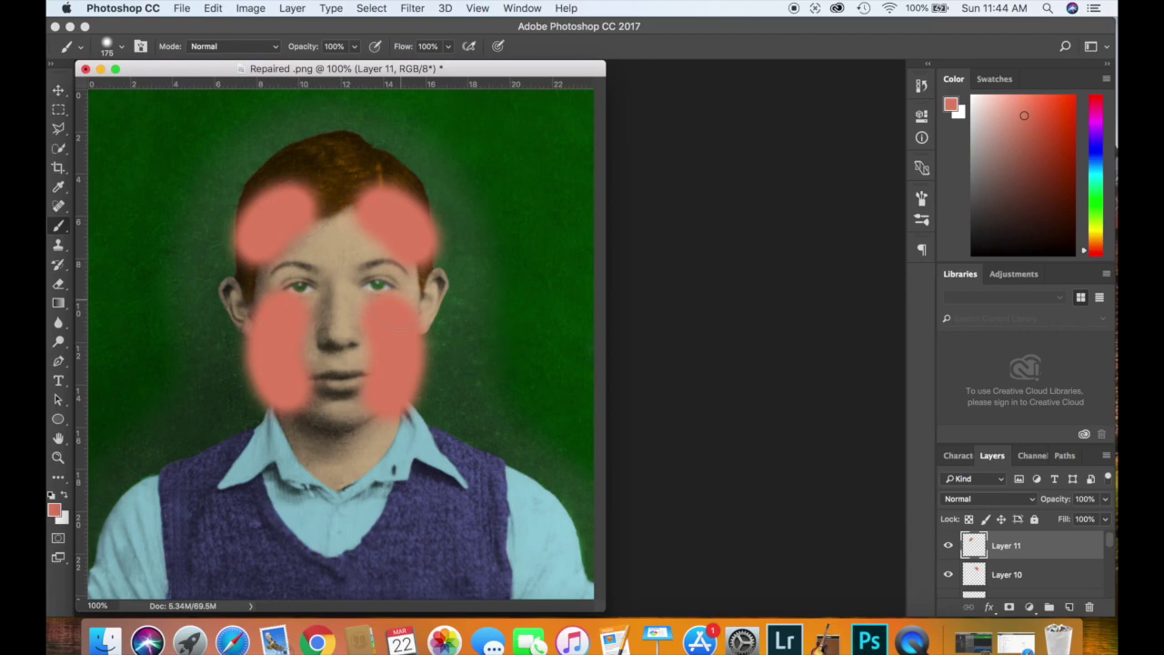
Set the first painted cheek's layer to Multiply blending with 45% opacity.
{"action": "scroll", "coordinate": [1108, 553], "scroll_direction": "down", "scroll_amount": 3}
{"action": "left_click", "coordinate": [1070, 548]}
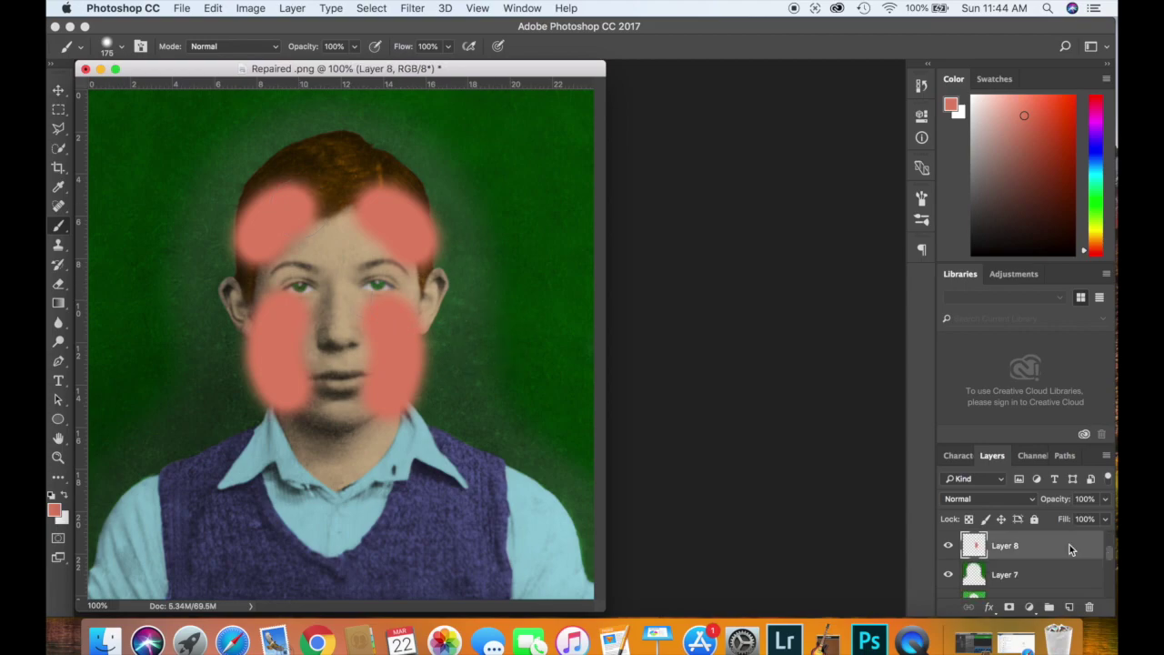
{"action": "left_click", "coordinate": [996, 498]}
{"action": "left_click", "coordinate": [983, 536]}
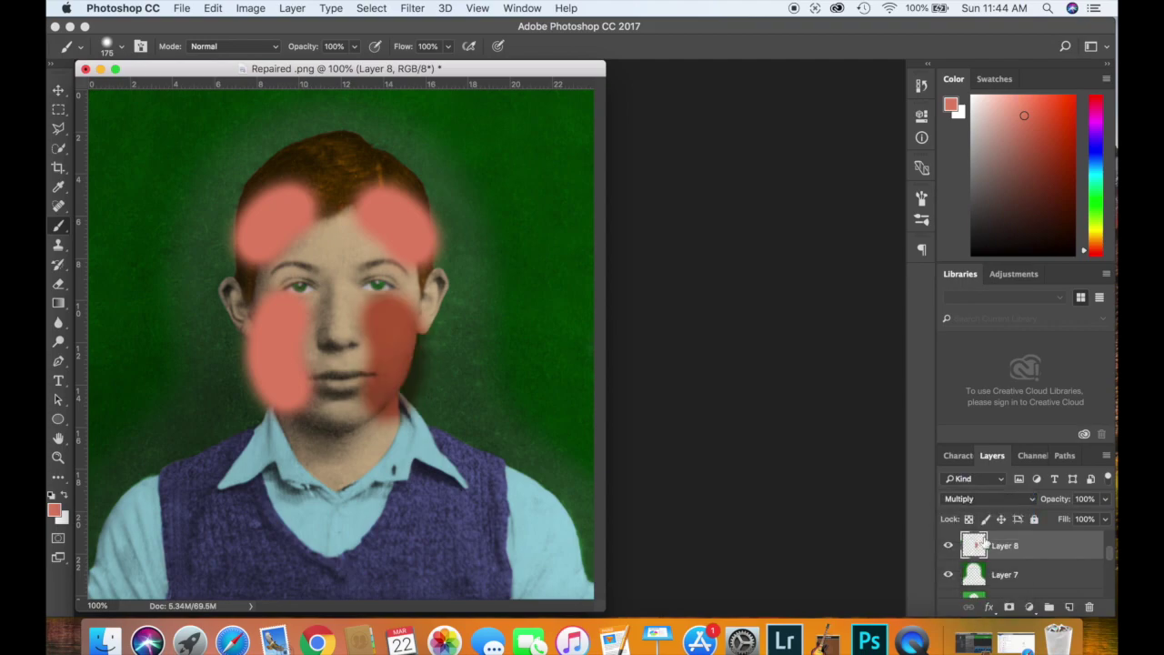
{"action": "left_click", "coordinate": [1105, 499]}
{"action": "left_click_drag", "start_coordinate": [1106, 519], "coordinate": [1067, 518]}
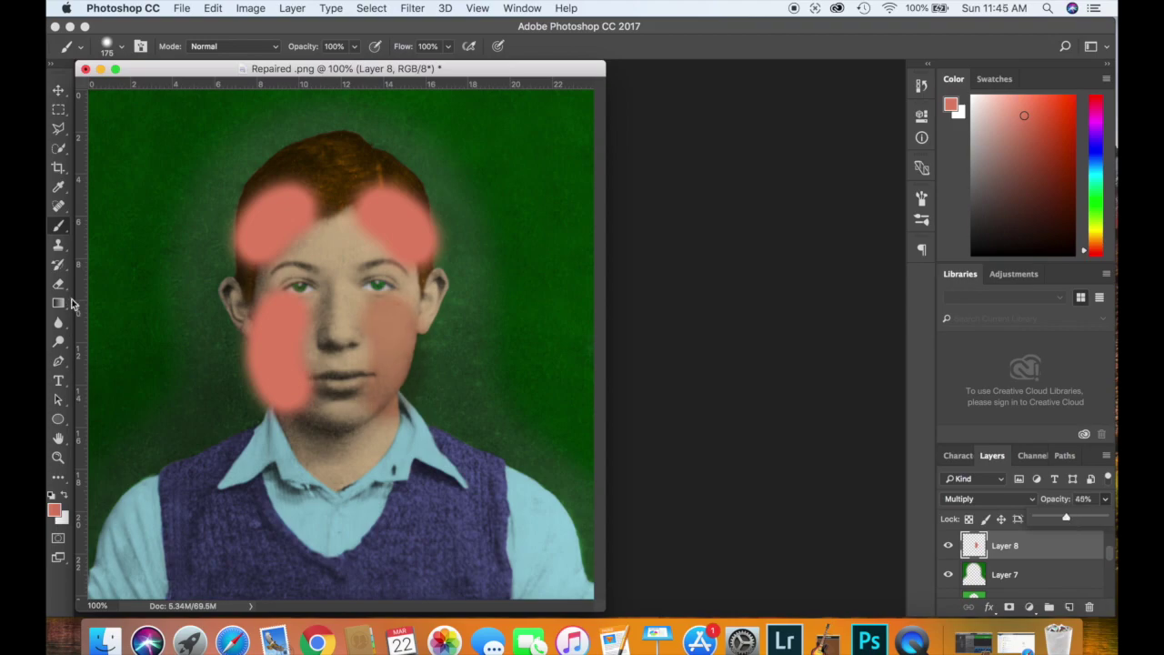
Trim the salmon cheek on the picture's right side with the Eraser reduced to 125 px.
{"action": "left_click", "coordinate": [58, 284]}
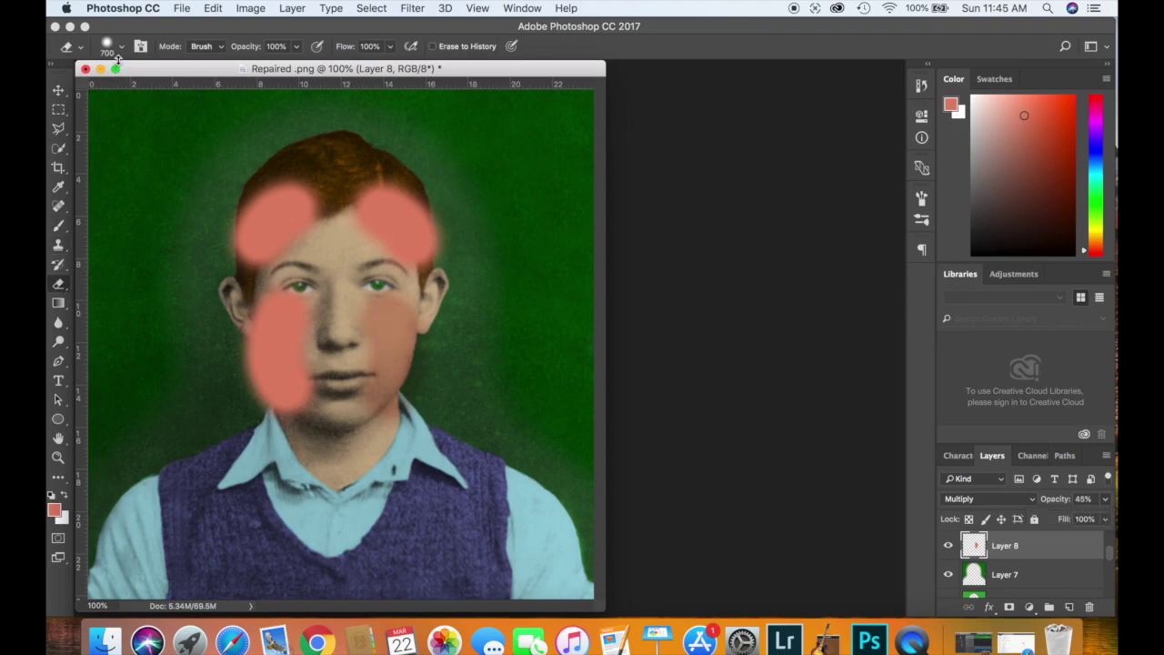
{"action": "key", "text": "bracketleft"}
{"action": "key", "text": "bracketleft"}
{"action": "key", "text": "bracketleft"}
{"action": "key", "text": "bracketleft"}
{"action": "key", "text": "bracketleft"}
{"action": "key", "text": "bracketleft"}
{"action": "key", "text": "bracketleft"}
{"action": "key", "text": "bracketleft"}
{"action": "key", "text": "bracketleft"}
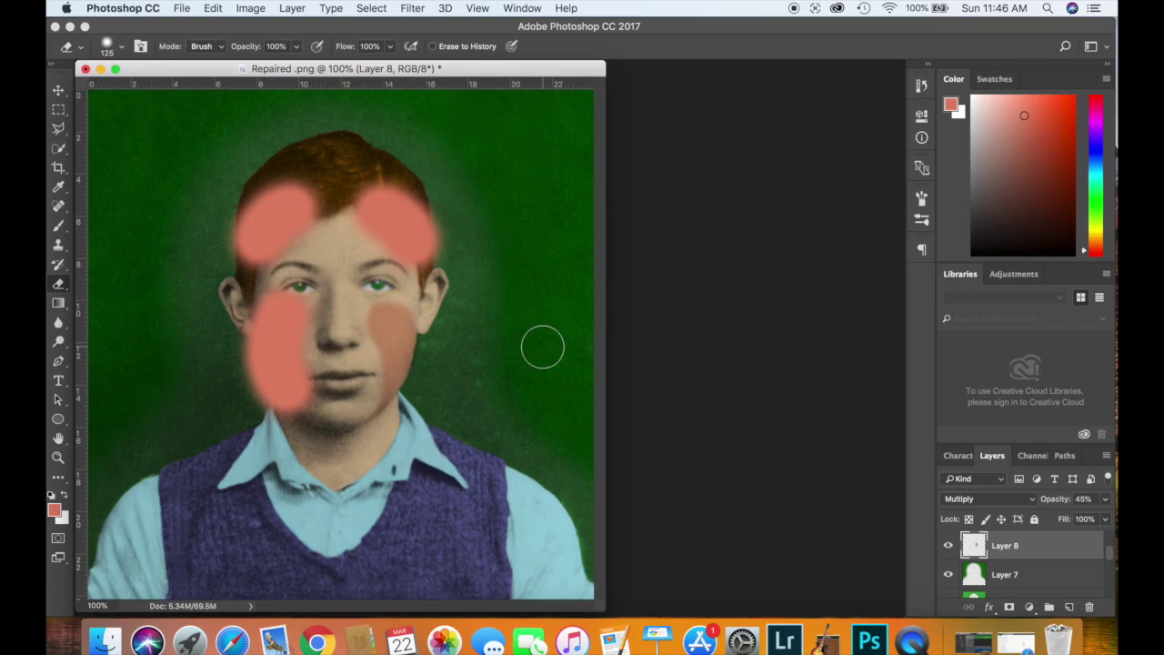
Lower the trimmed cheek layer's opacity to 18%.
{"action": "left_click_drag", "start_coordinate": [1106, 499], "coordinate": [1108, 503]}
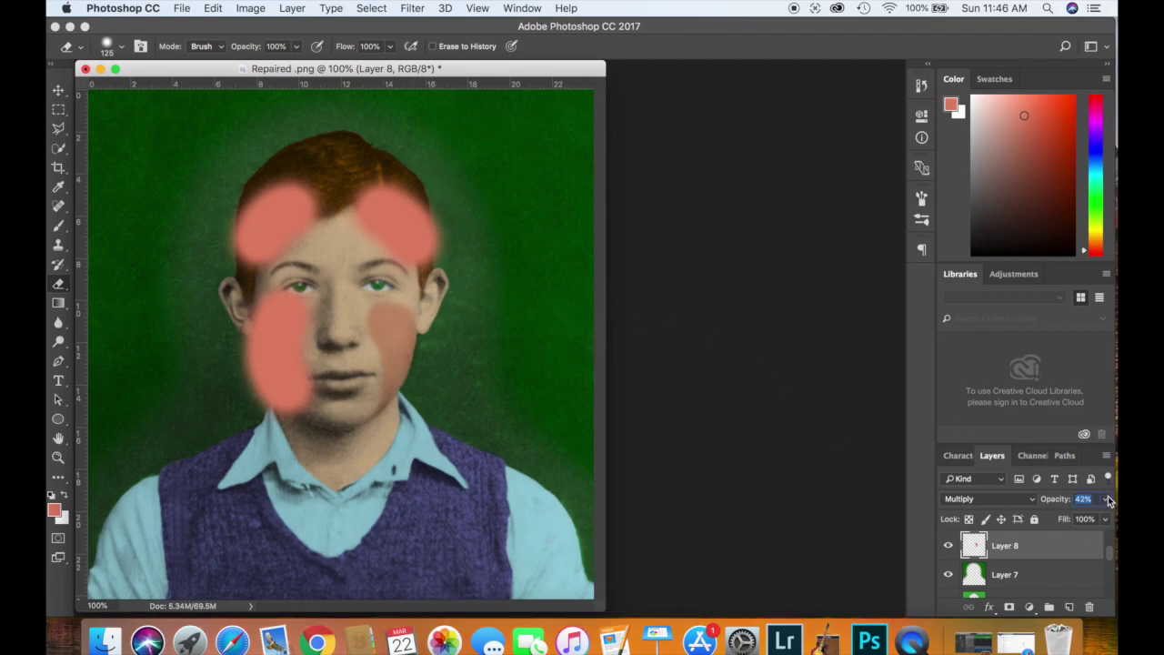
{"action": "left_click", "coordinate": [1107, 502]}
{"action": "left_click_drag", "start_coordinate": [1065, 519], "coordinate": [1046, 519]}
Soften that cheek's blush edges with the Eraser enlarged to 500 px.
{"action": "left_click", "coordinate": [58, 288]}
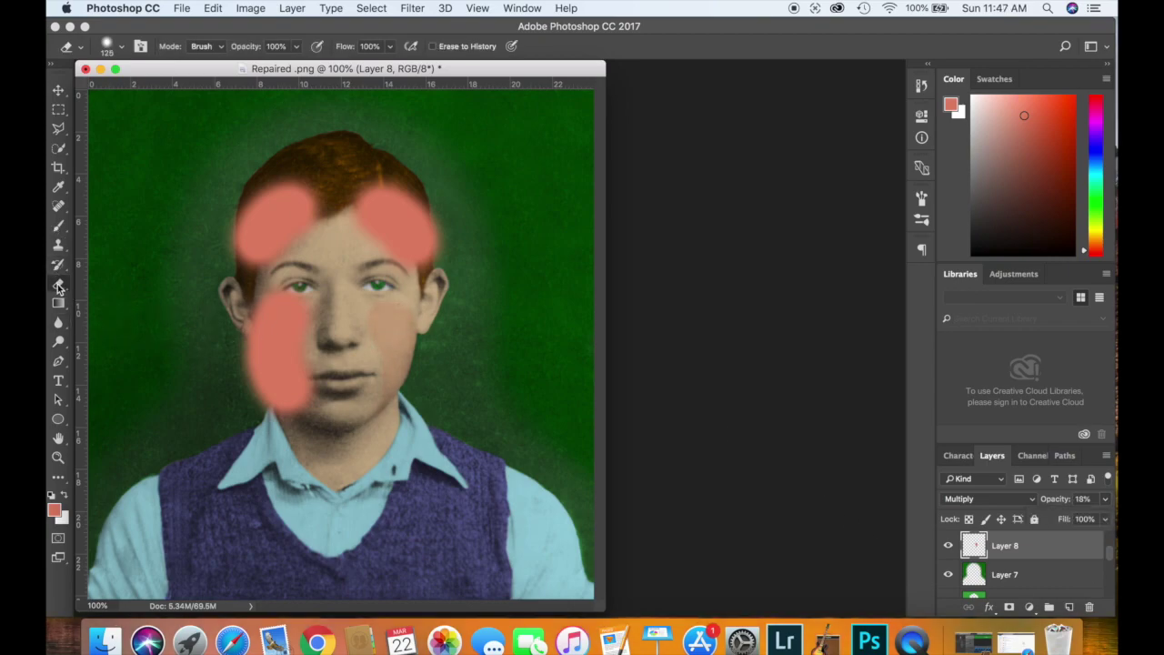
{"action": "key", "text": "bracketright"}
{"action": "key", "text": "bracketright"}
{"action": "key", "text": "bracketright"}
{"action": "key", "text": "bracketright"}
{"action": "key", "text": "bracketright"}
{"action": "key", "text": "bracketright"}
{"action": "key", "text": "bracketright"}
Set the other cheek's layer to Multiply blending with 23% opacity and soften its edges.
{"action": "scroll", "coordinate": [1112, 556], "scroll_direction": "up", "scroll_amount": 1}
{"action": "left_click", "coordinate": [1064, 547]}
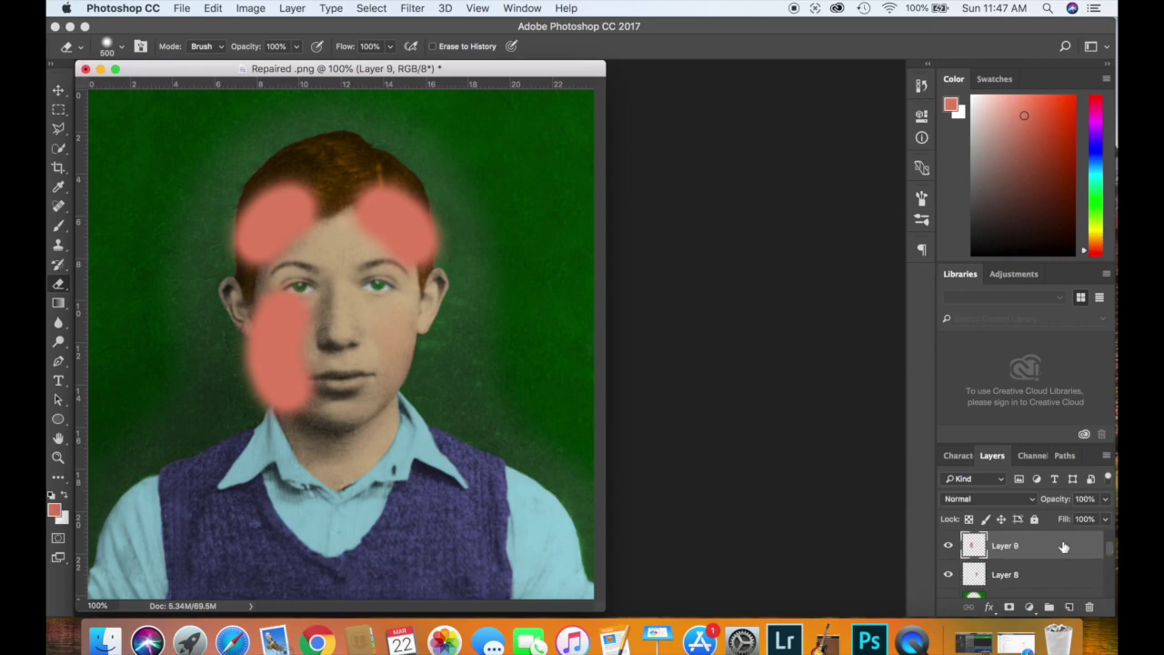
{"action": "left_click", "coordinate": [1063, 574]}
{"action": "left_click", "coordinate": [1062, 546]}
{"action": "left_click", "coordinate": [1106, 500]}
{"action": "mouse_move", "coordinate": [1103, 515]}
{"action": "left_mouse_down"}
{"action": "mouse_move", "coordinate": [1038, 515]}
{"action": "mouse_move", "coordinate": [1053, 519]}
{"action": "left_mouse_up"}
{"action": "key", "text": "v"}
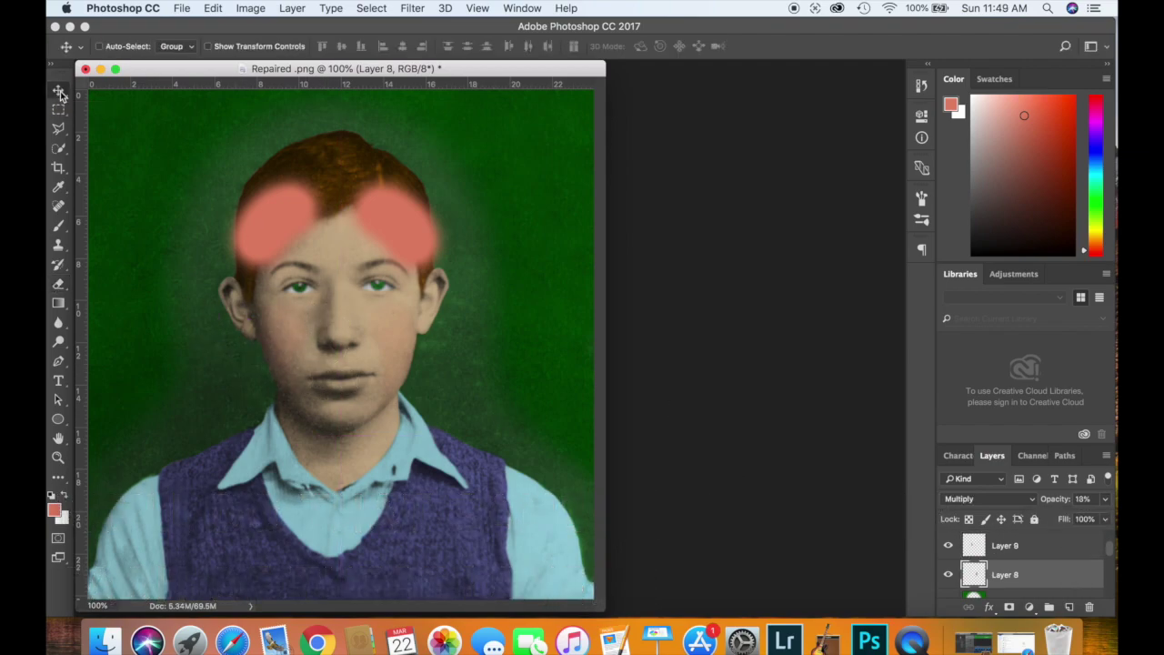
Set the layer of the forehead patch on the picture's right side to 24% opacity and erase its spill over the hair.
{"action": "left_click", "coordinate": [1062, 574]}
{"action": "left_click_drag", "start_coordinate": [1103, 515], "coordinate": [1053, 517]}
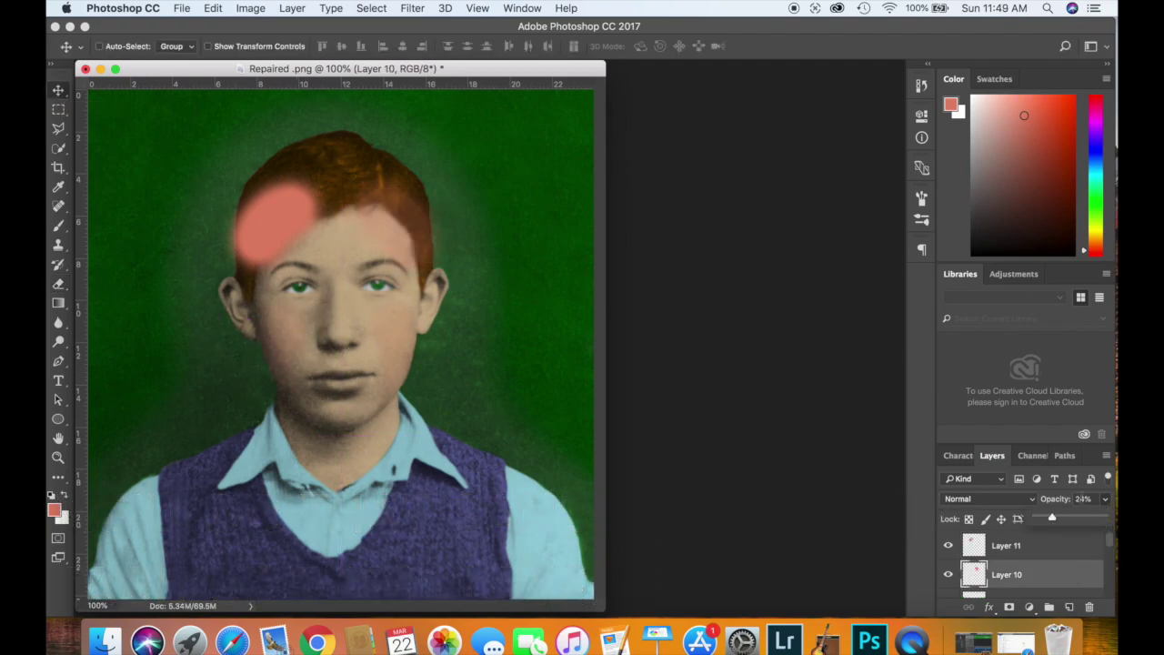
{"action": "key", "text": "e"}
Set the other forehead patch's layer to 23% opacity and erase its spill over the hair with the Eraser at 200 to 250 px.
{"action": "left_click", "coordinate": [1046, 545]}
{"action": "left_click_drag", "start_coordinate": [273, 223], "coordinate": [171, 218]}
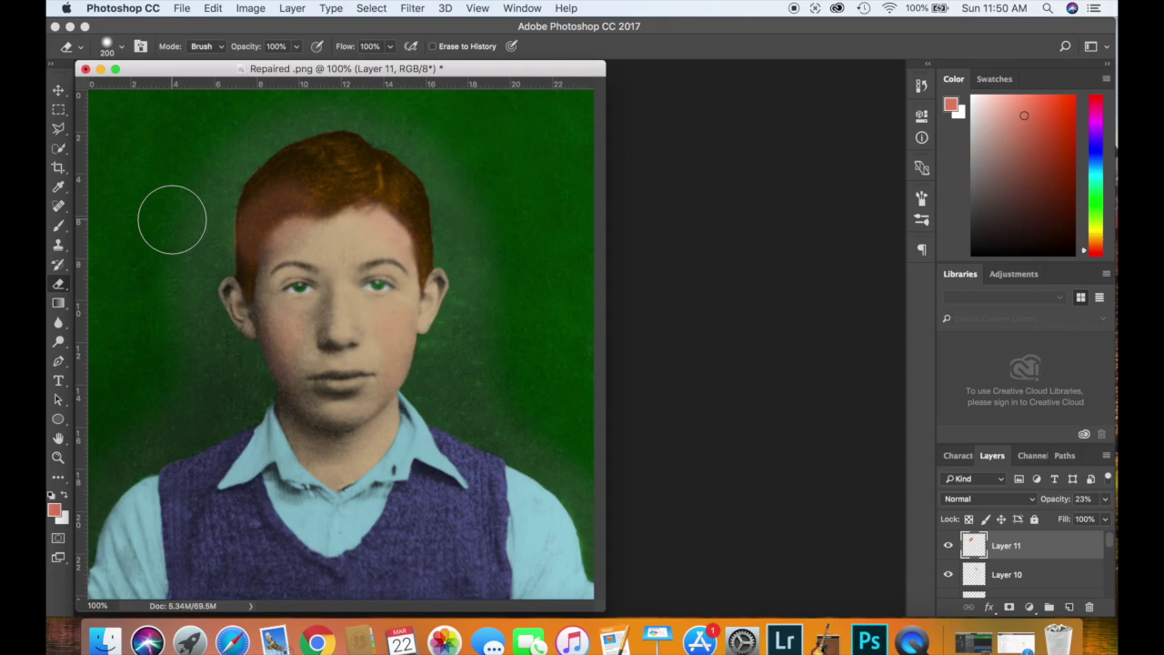
{"action": "key", "text": "bracketleft"}
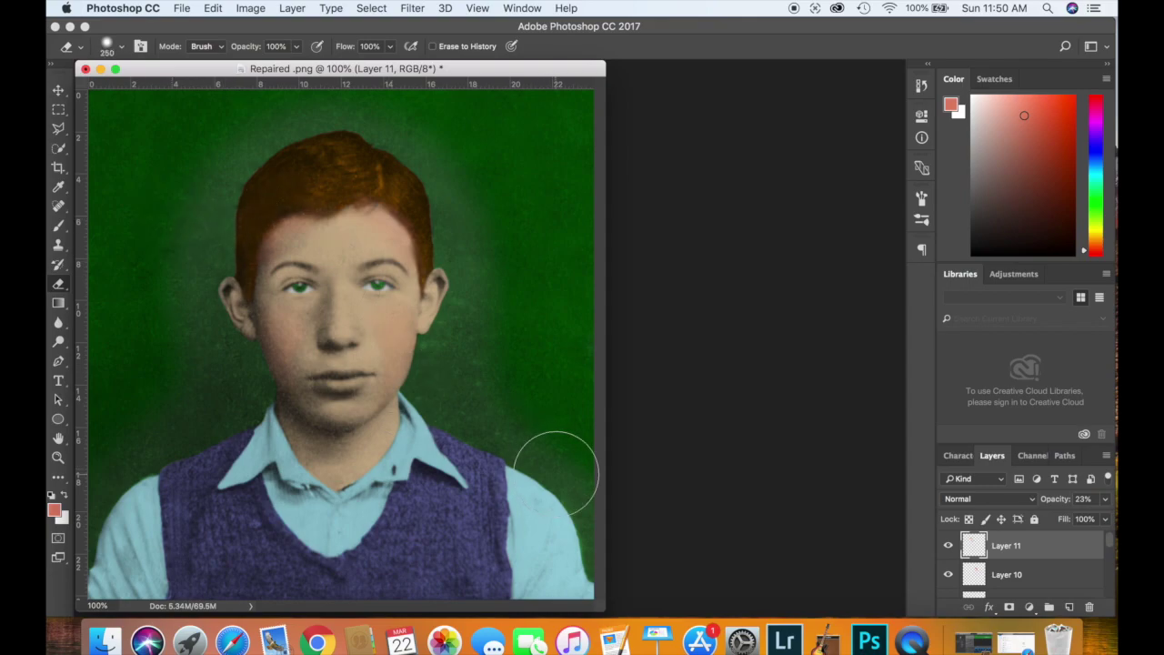
{"action": "left_click", "coordinate": [58, 90]}
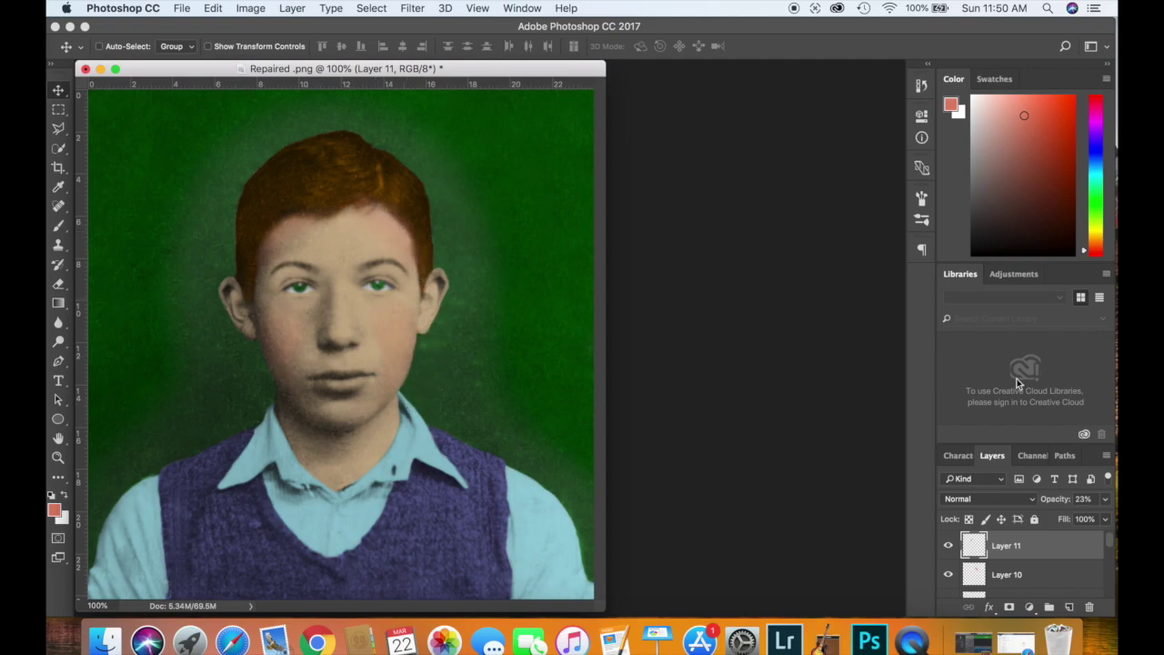
Lower the opacity of the forehead layer on the picture's right side to 21%.
{"action": "left_click", "coordinate": [1007, 574]}
{"action": "left_click", "coordinate": [1106, 498]}
{"action": "left_click_drag", "start_coordinate": [1051, 515], "coordinate": [1050, 516]}
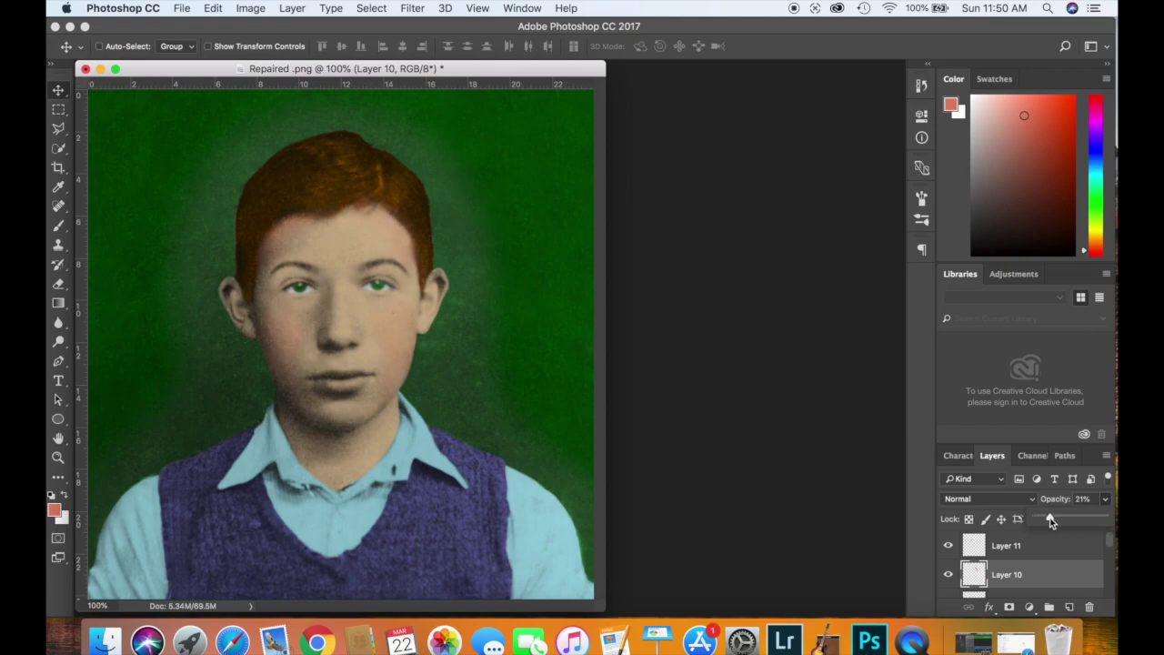
Paint both sides of the neck in salmon on a new layer with the 125 px Brush, and undo the second stroke.
{"action": "left_click", "coordinate": [1069, 606]}
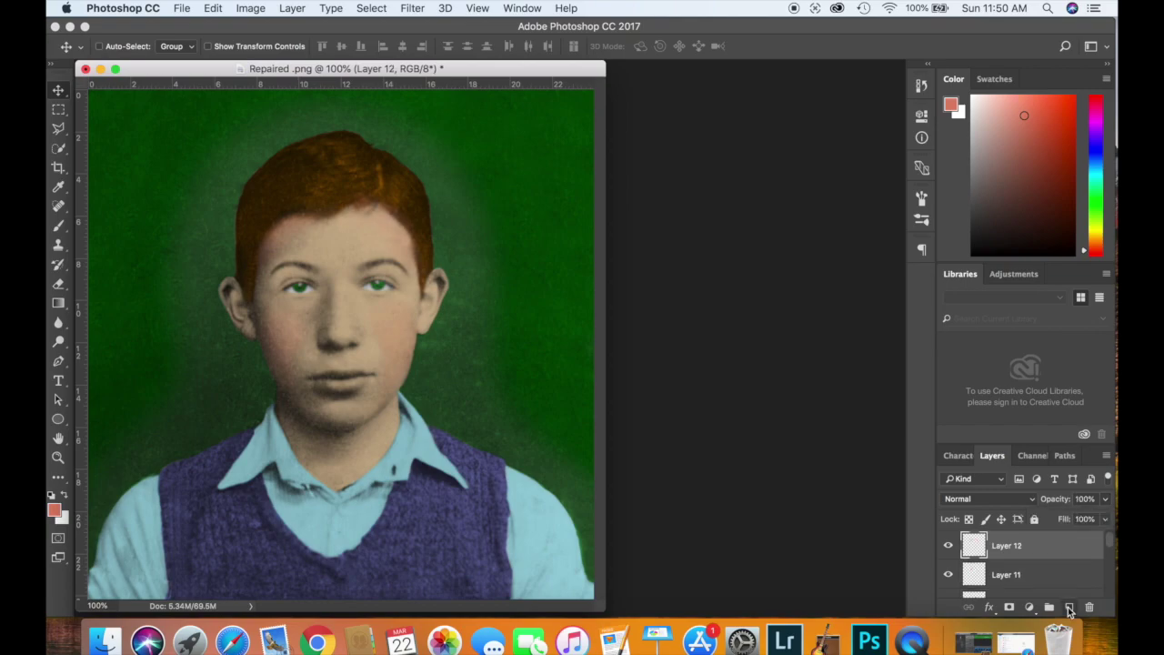
{"action": "left_click", "coordinate": [59, 226]}
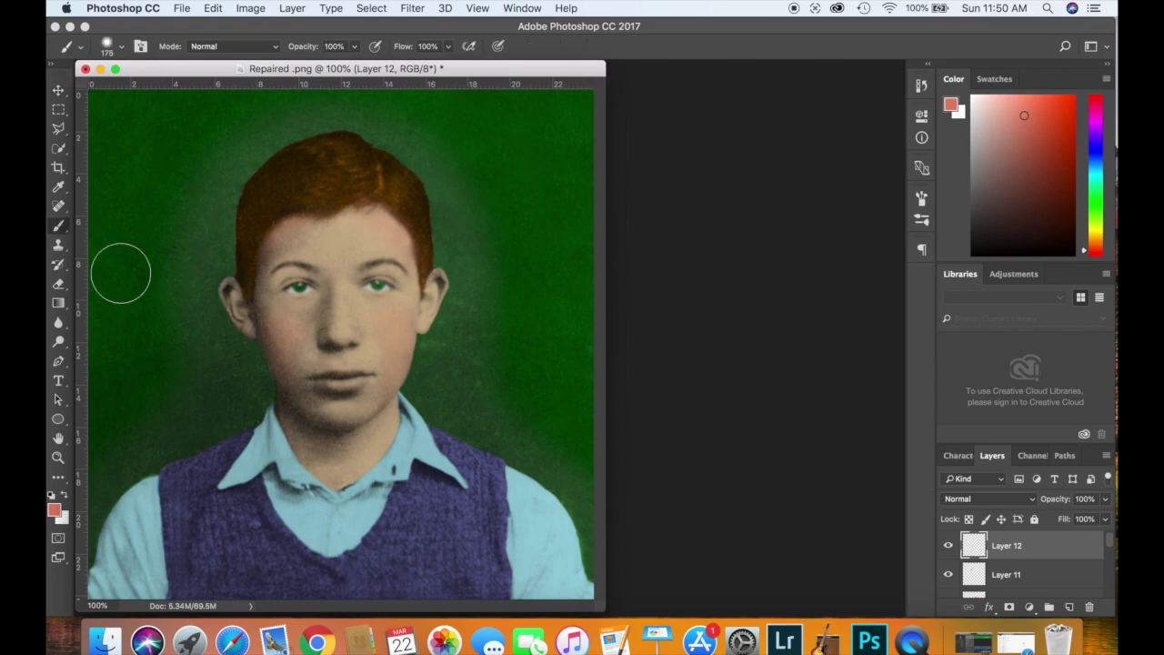
{"action": "key", "text": "bracketleft"}
{"action": "key", "text": "bracketleft"}
{"action": "left_click_drag", "start_coordinate": [387, 410], "coordinate": [387, 442]}
{"action": "left_click_drag", "start_coordinate": [285, 411], "coordinate": [285, 450]}
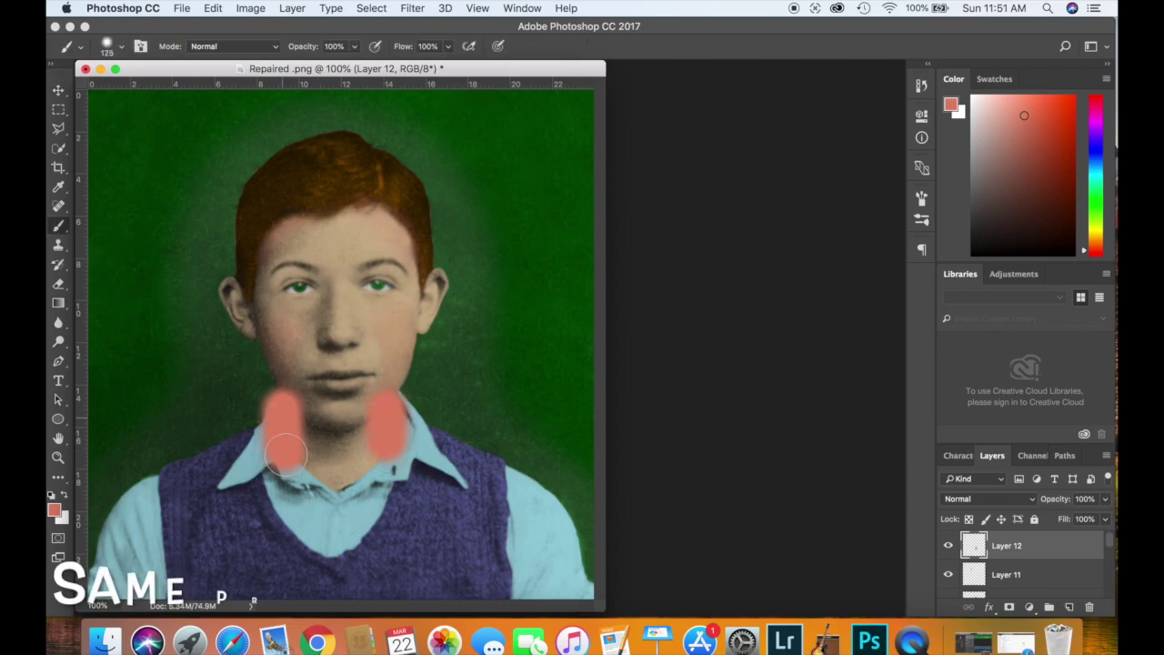
{"action": "key", "text": "super+z"}
Set the neck layer to 22% opacity and erase its spill over the collar with the Eraser reduced to 70 px.
{"action": "left_click_drag", "start_coordinate": [1108, 504], "coordinate": [1052, 523]}
{"action": "key", "text": "e"}
{"action": "key", "text": "bracketleft"}
{"action": "key", "text": "bracketleft"}
{"action": "key", "text": "bracketleft"}
{"action": "key", "text": "bracketleft"}
{"action": "key", "text": "bracketleft"}
{"action": "key", "text": "bracketleft"}
{"action": "key", "text": "bracketleft"}
{"action": "key", "text": "bracketleft"}
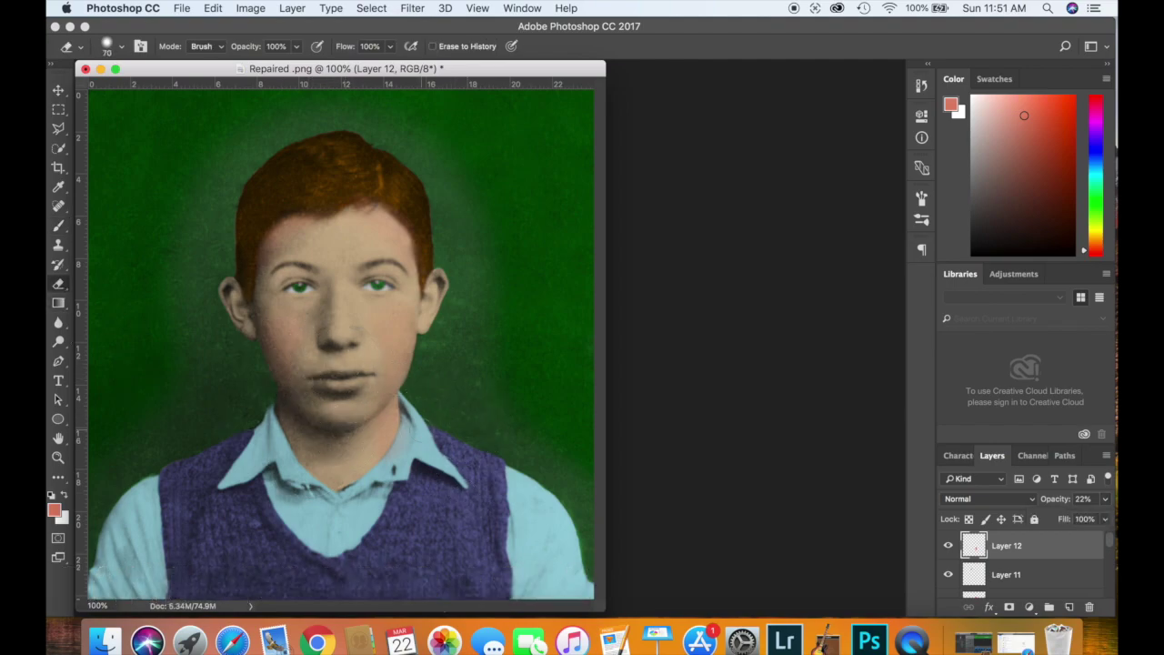
Paint the other side of the neck in salmon on a new layer and set that layer to 24% opacity.
{"action": "left_click", "coordinate": [1071, 607]}
{"action": "key", "text": "b"}
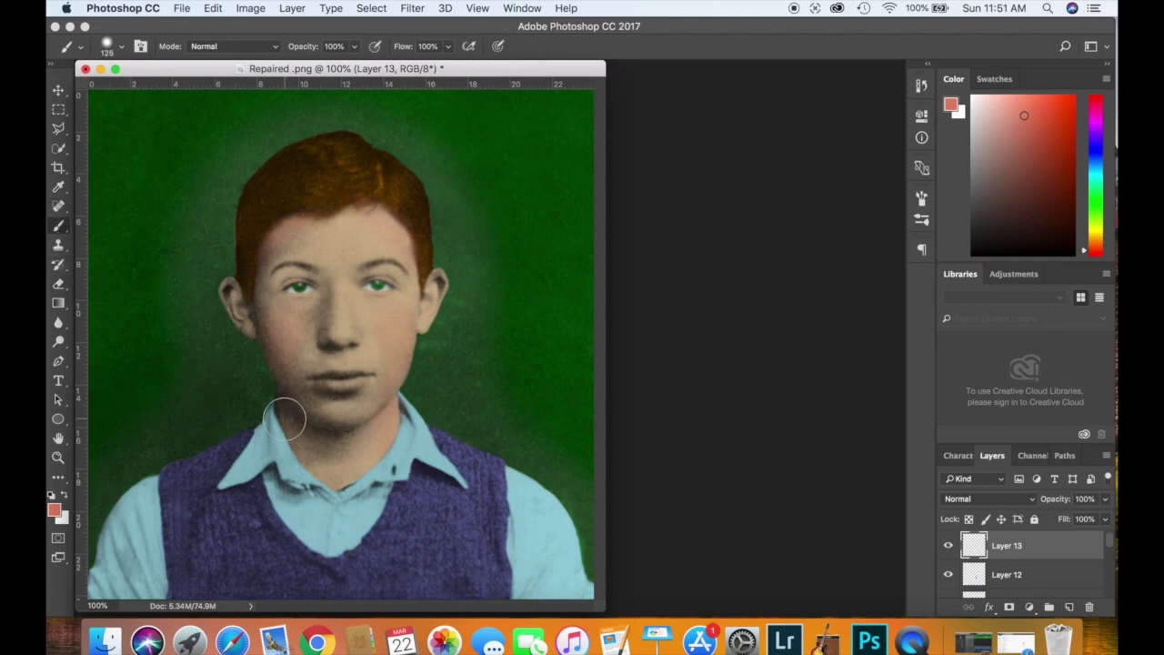
{"action": "left_click_drag", "start_coordinate": [273, 405], "coordinate": [305, 446]}
{"action": "left_click", "coordinate": [1105, 498]}
{"action": "left_click_drag", "start_coordinate": [1066, 523], "coordinate": [1053, 525]}
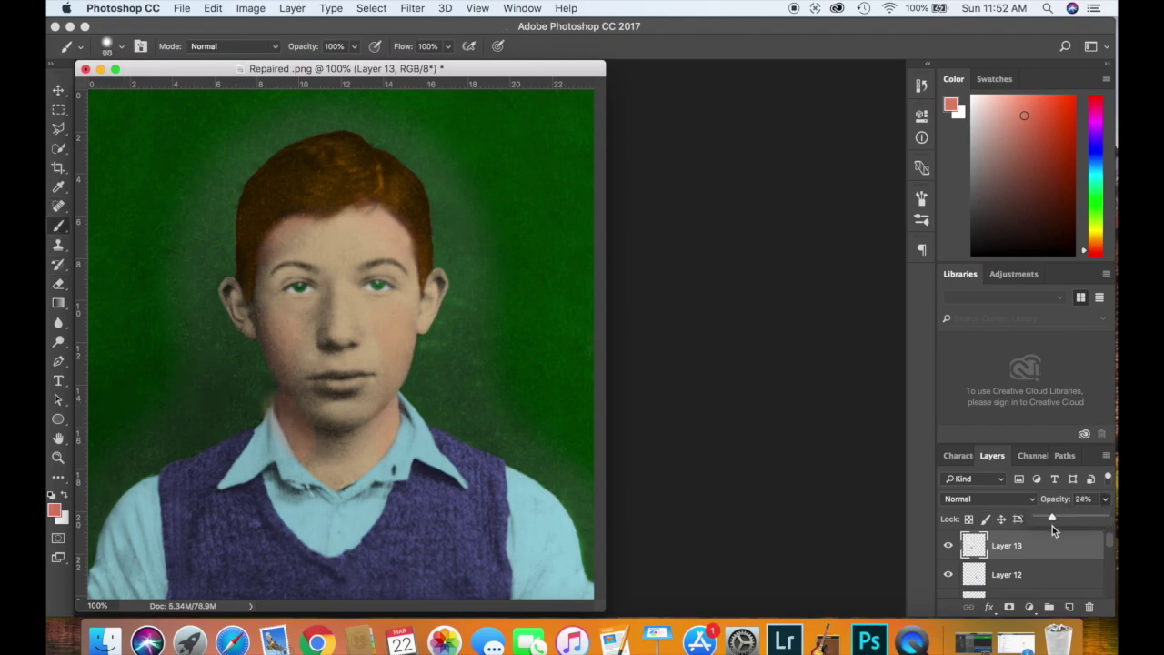
Lower this neck layer to 21% opacity and clean its edges along the collar with the Eraser, going from 100 px down to 35 px.
{"action": "key", "text": "e"}
{"action": "key", "text": "bracketright"}
{"action": "key", "text": "bracketright"}
{"action": "key", "text": "bracketright"}
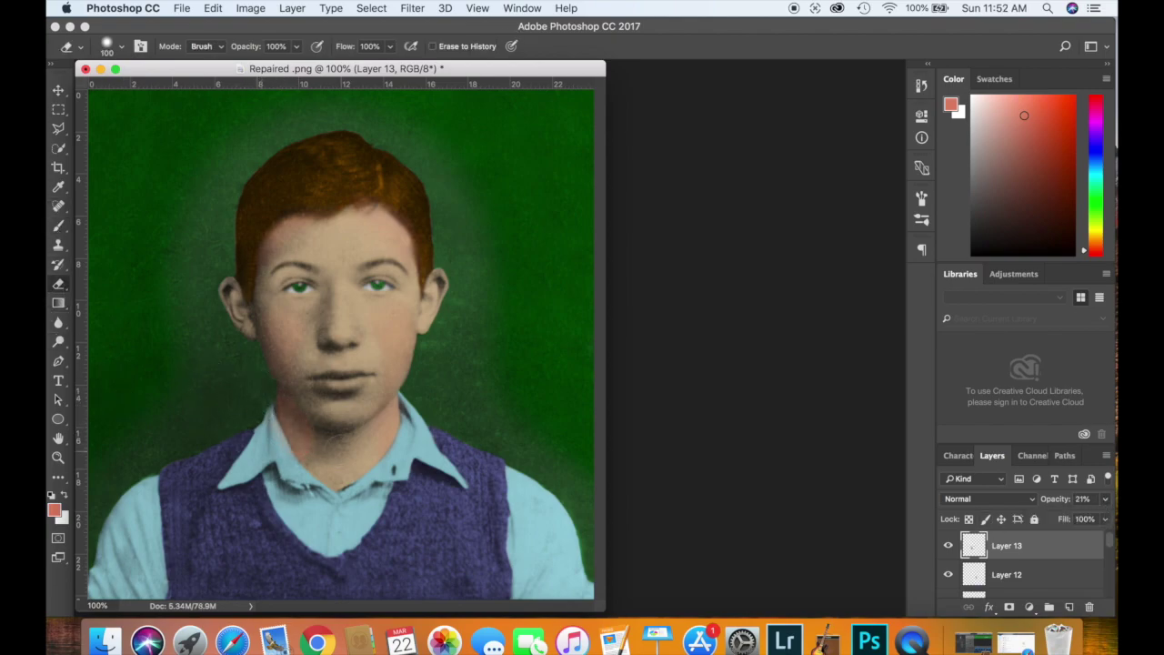
{"action": "key", "text": "bracketleft"}
{"action": "key", "text": "bracketleft"}
{"action": "key", "text": "bracketleft"}
{"action": "key", "text": "bracketleft"}
{"action": "key", "text": "bracketleft"}
{"action": "key", "text": "bracketleft"}
{"action": "key", "text": "bracketleft"}
{"action": "key", "text": "bracketleft"}
{"action": "key", "text": "bracketleft"}
{"action": "key", "text": "bracketleft"}
{"action": "key", "text": "bracketleft"}
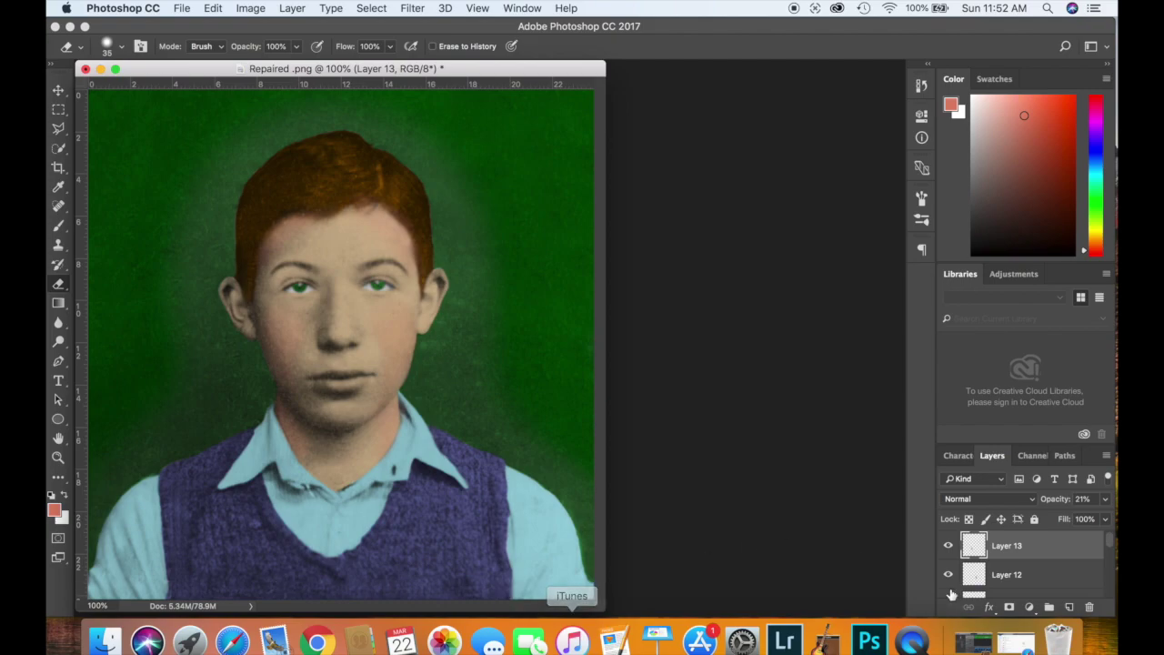
Set the opacity of Layer 8, the cheek on the picture's right side, to 25%.
{"action": "left_click_drag", "start_coordinate": [1108, 544], "coordinate": [1108, 559]}
{"action": "left_click", "coordinate": [1058, 544]}
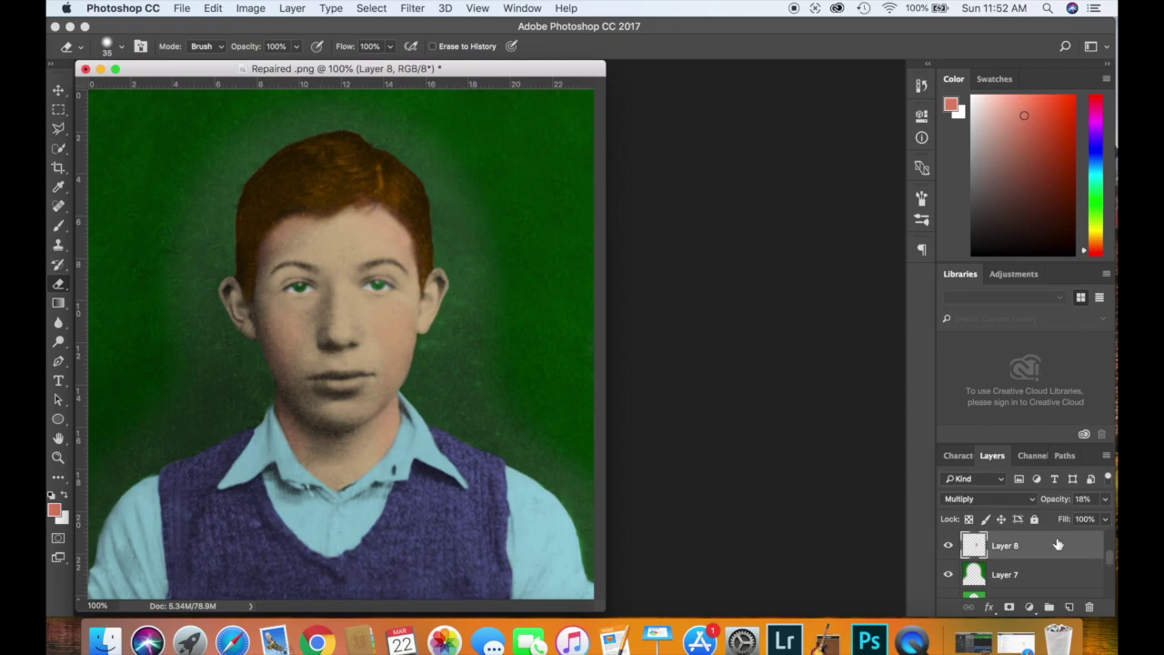
{"action": "left_click", "coordinate": [1106, 498]}
{"action": "left_click_drag", "start_coordinate": [1056, 518], "coordinate": [1054, 518]}
{"action": "type", "text": "25"}
{"action": "key", "text": "Return"}
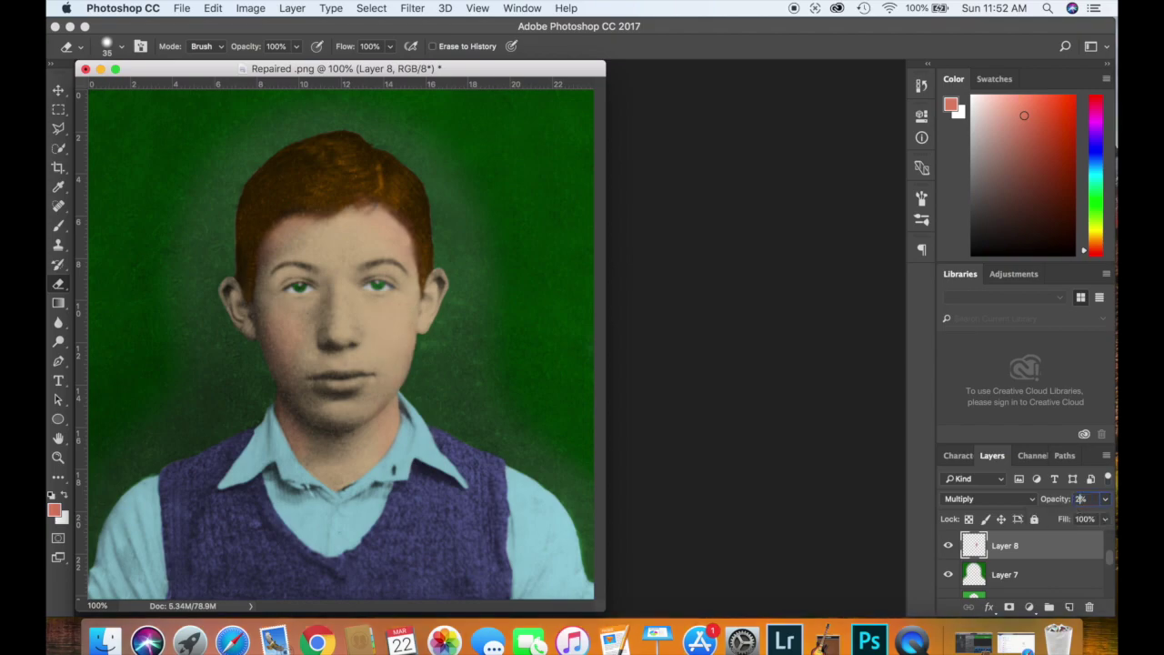
Soften the blush on the cheek layers with the Eraser enlarged to 250 px.
{"action": "key", "text": "bracketright"}
{"action": "key", "text": "bracketright"}
{"action": "key", "text": "bracketright"}
{"action": "key", "text": "bracketright"}
{"action": "key", "text": "bracketright"}
{"action": "key", "text": "bracketright"}
{"action": "key", "text": "bracketright"}
{"action": "key", "text": "bracketright"}
{"action": "key", "text": "bracketright"}
{"action": "key", "text": "bracketright"}
{"action": "key", "text": "bracketright"}
{"action": "key", "text": "bracketright"}
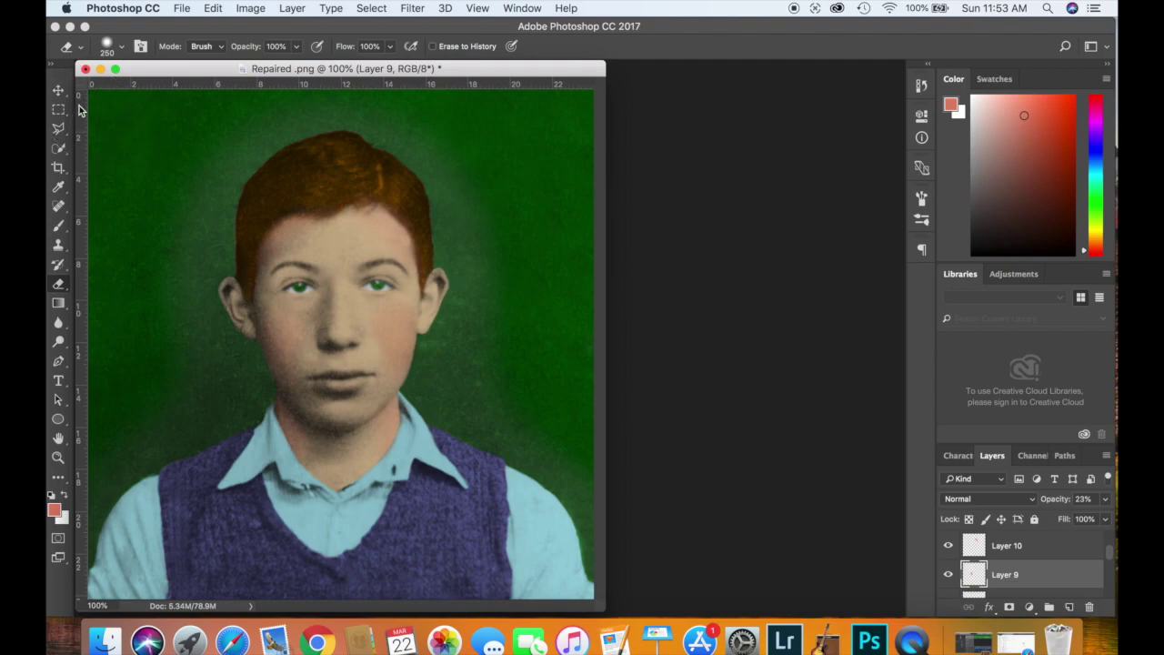
Paint the skin around both eyes in salmon on a new layer with the Brush reduced to 15 px.
{"action": "left_click", "coordinate": [58, 90]}
{"action": "left_click", "coordinate": [1070, 607]}
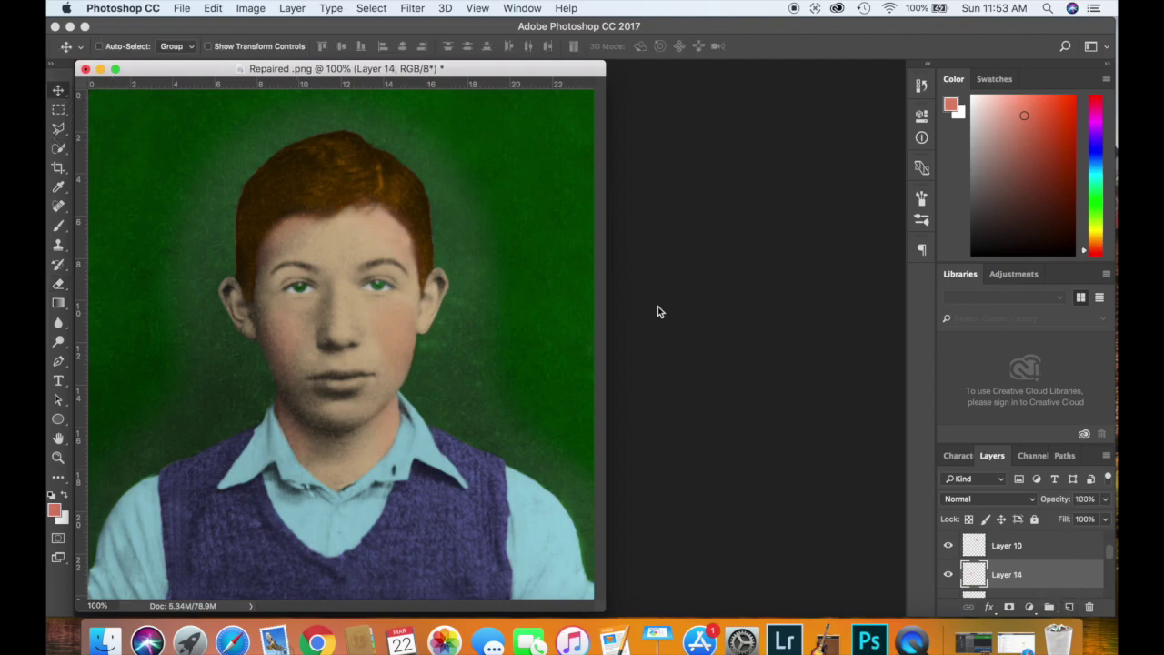
{"action": "key", "text": "super+equal"}
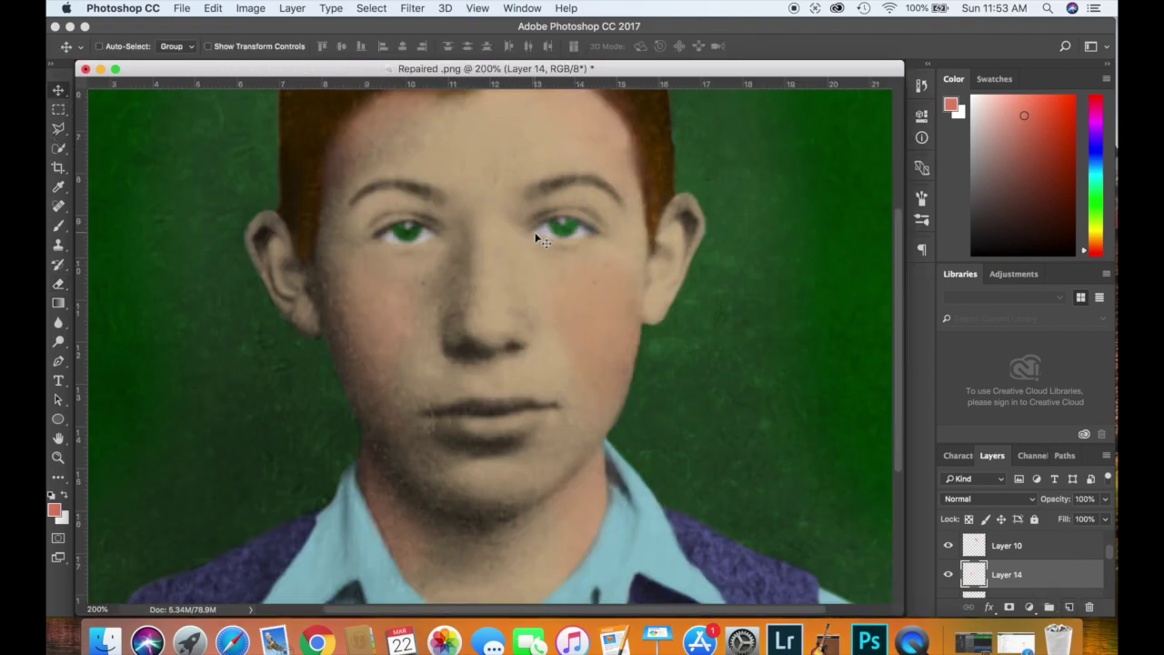
{"action": "key", "text": "b"}
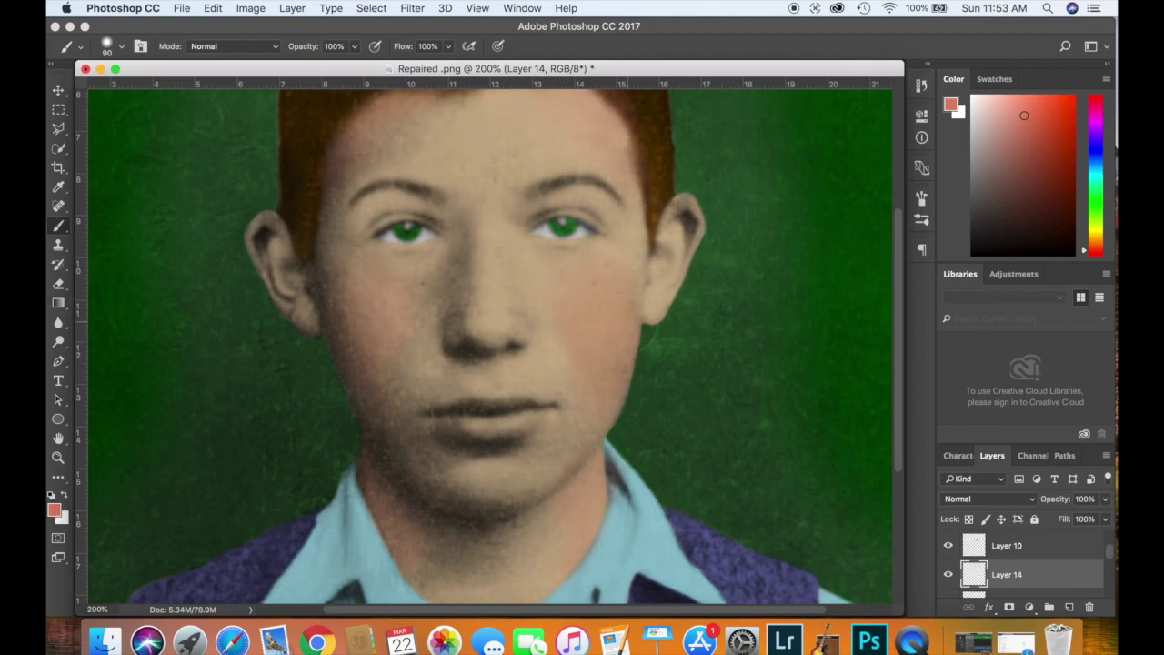
{"action": "key", "text": "bracketleft"}
{"action": "key", "text": "bracketleft"}
{"action": "key", "text": "bracketleft"}
{"action": "key", "text": "bracketleft"}
{"action": "mouse_move", "coordinate": [528, 236]}
{"action": "left_mouse_down"}
{"action": "mouse_move", "coordinate": [580, 244]}
{"action": "mouse_move", "coordinate": [596, 233]}
{"action": "left_mouse_up"}
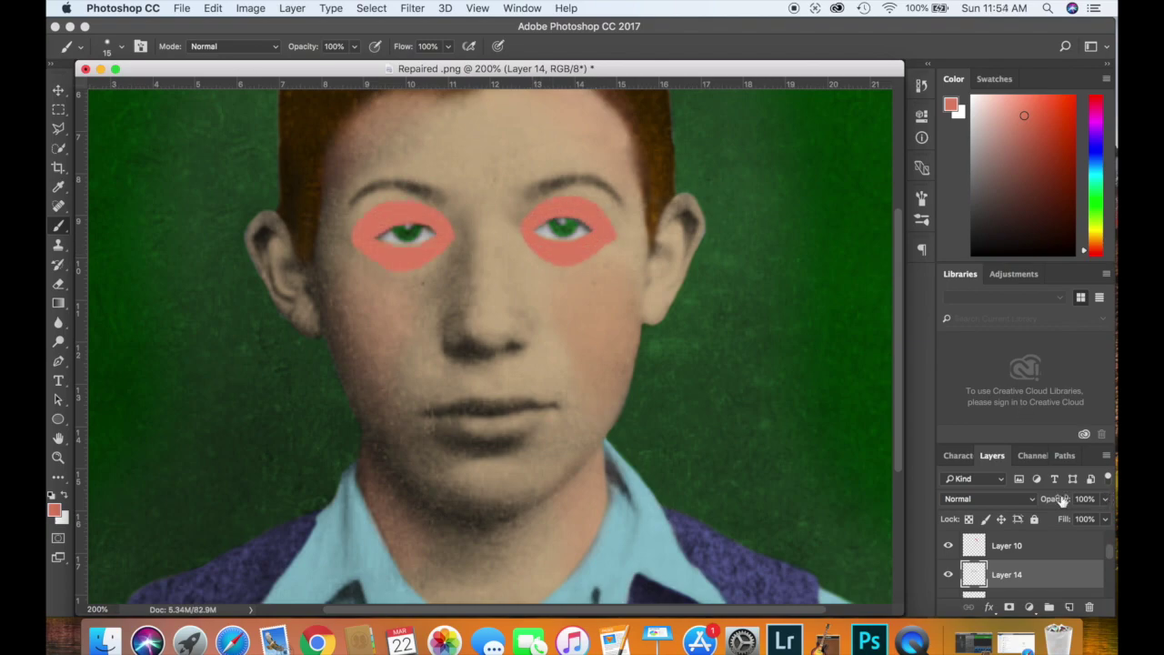
Set the eye-area layer to Multiply blending with 20% opacity and soften its edges with the 90 px Eraser.
{"action": "left_click", "coordinate": [1009, 497]}
{"action": "left_click", "coordinate": [964, 532]}
{"action": "left_click", "coordinate": [1107, 499]}
{"action": "left_click_drag", "start_coordinate": [1105, 516], "coordinate": [1051, 531]}
{"action": "key", "text": "e"}
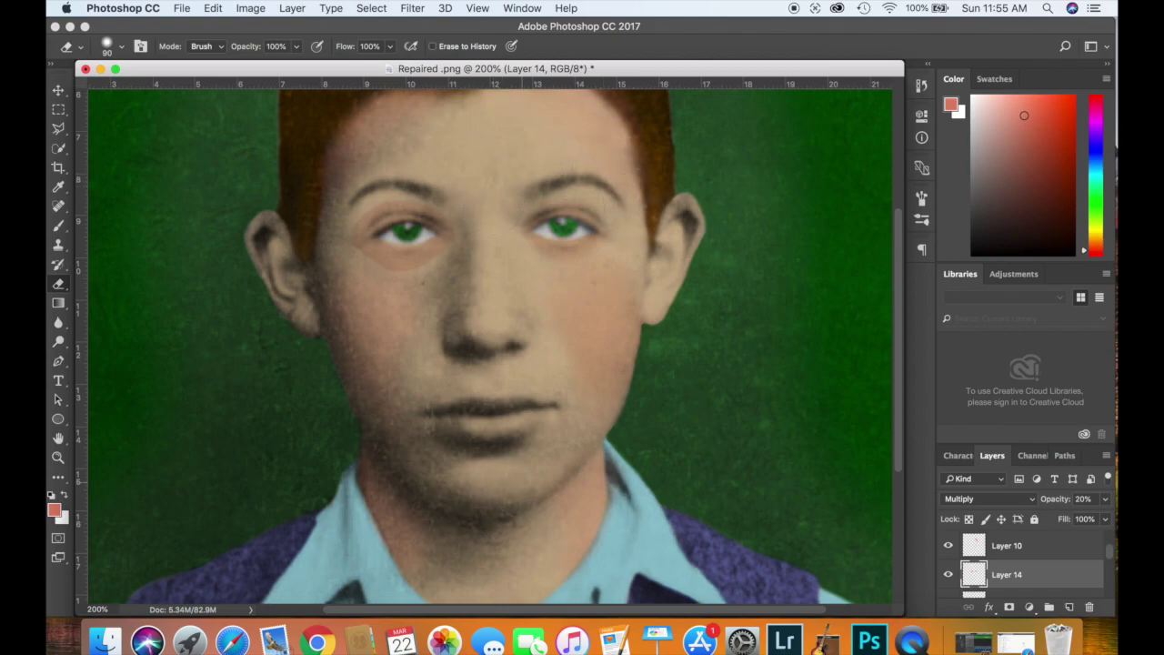
{"action": "left_click_drag", "start_coordinate": [319, 260], "coordinate": [312, 215]}
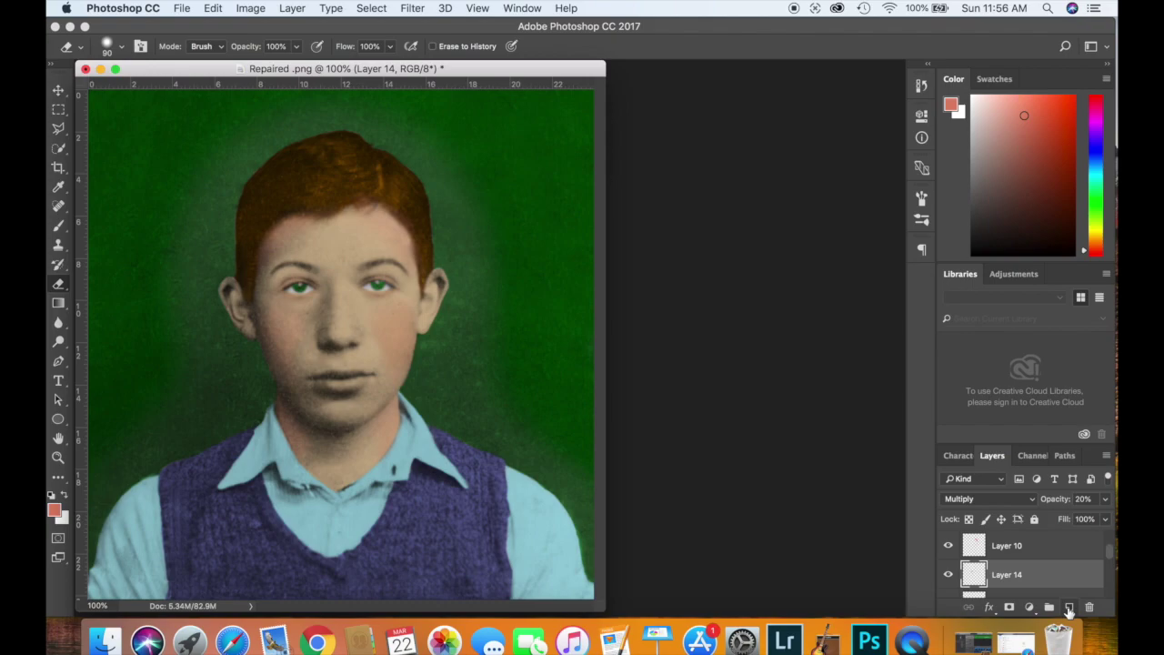
Paint the lips in salmon on a new layer with the 15 px Brush.
{"action": "left_click", "coordinate": [1070, 608]}
{"action": "left_click", "coordinate": [57, 229]}
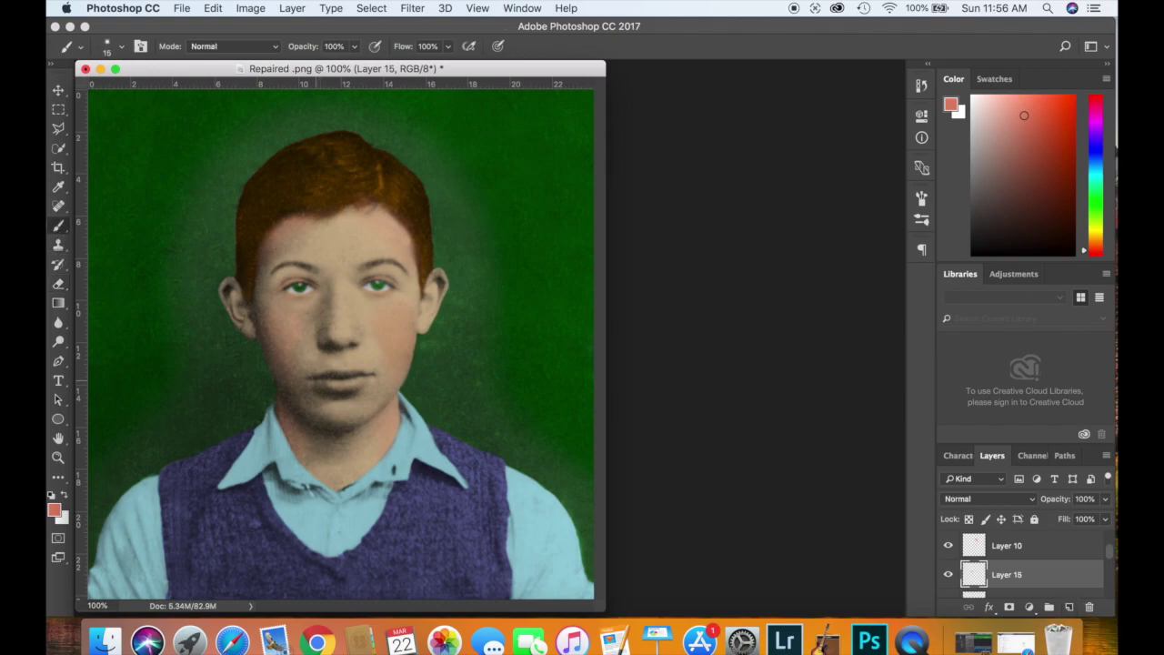
{"action": "mouse_move", "coordinate": [315, 381]}
{"action": "left_mouse_down"}
{"action": "mouse_move", "coordinate": [371, 375]}
{"action": "mouse_move", "coordinate": [311, 377]}
{"action": "mouse_move", "coordinate": [371, 375]}
{"action": "left_mouse_up"}
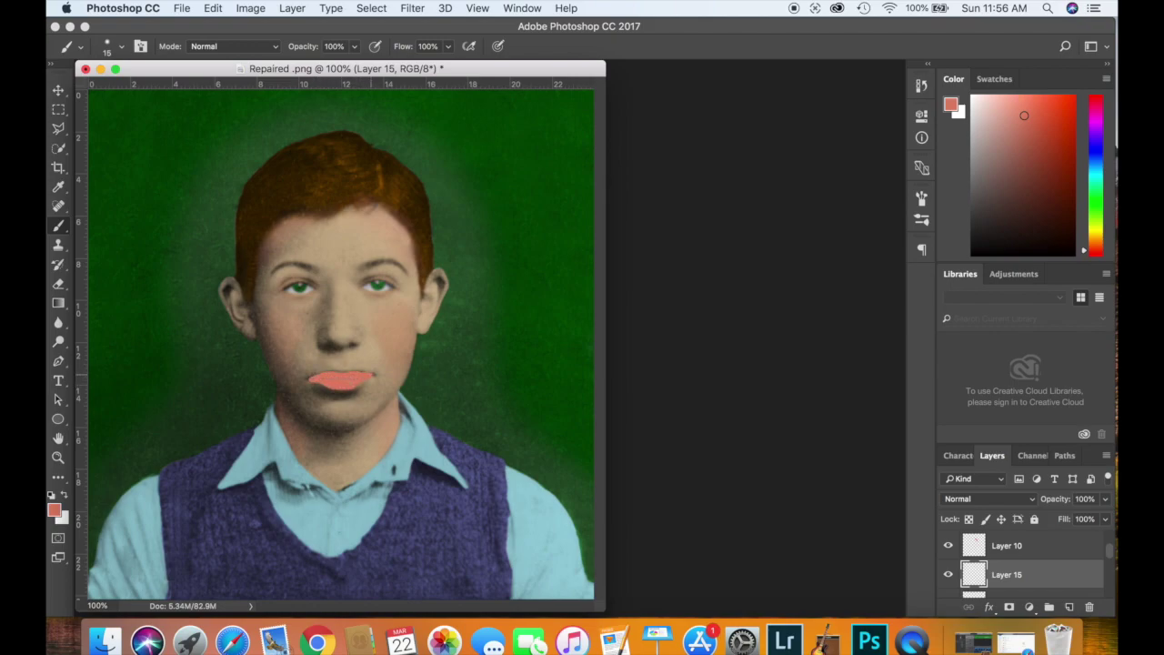
Set the lip layer to Multiply blending with 39% opacity.
{"action": "left_click", "coordinate": [989, 498]}
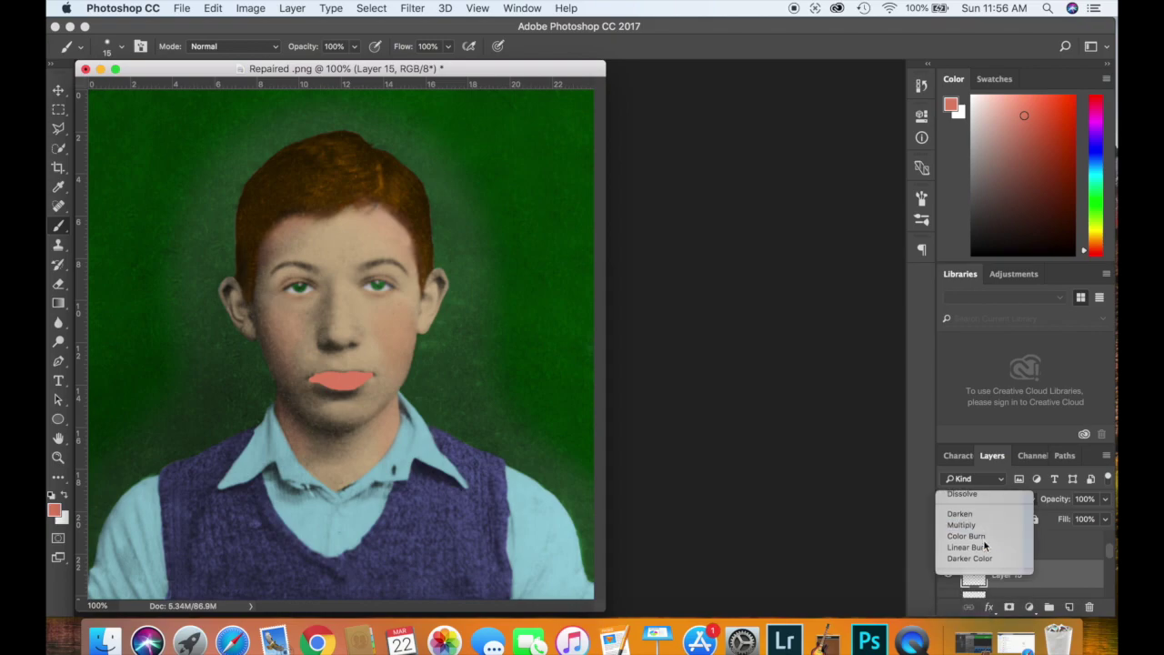
{"action": "left_click", "coordinate": [985, 541]}
{"action": "left_click", "coordinate": [1106, 499]}
{"action": "left_click_drag", "start_coordinate": [1105, 519], "coordinate": [1064, 520]}
Soften the edges of the lip colour with the Blur tool reduced to 30 px.
{"action": "left_click", "coordinate": [58, 287]}
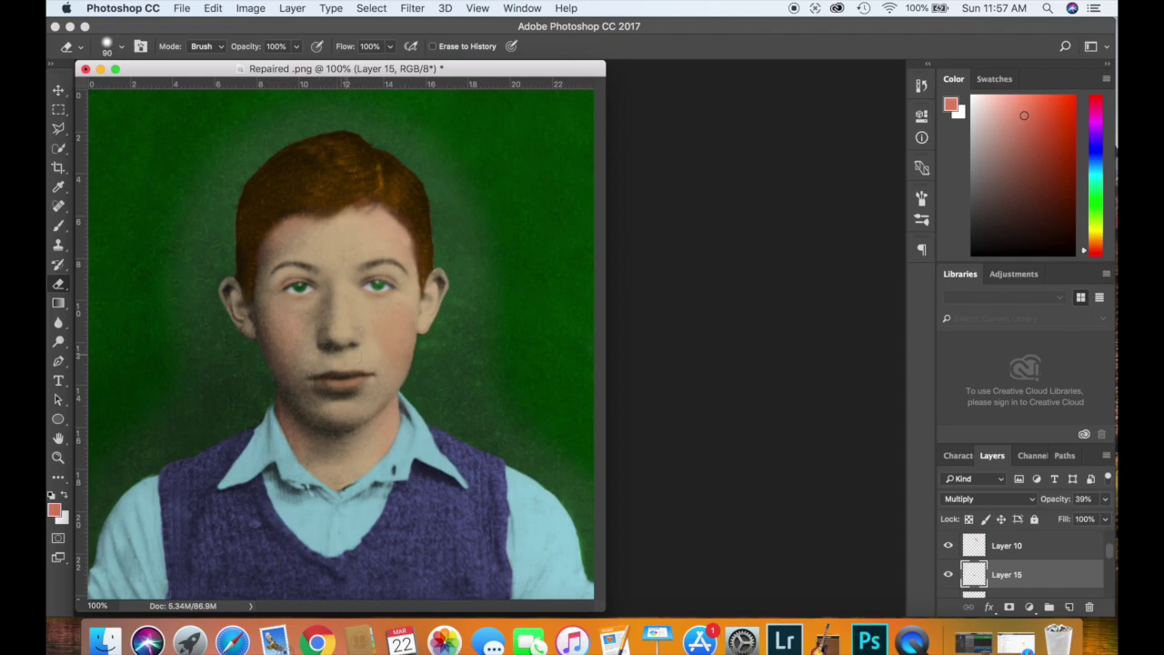
{"action": "left_click", "coordinate": [59, 322]}
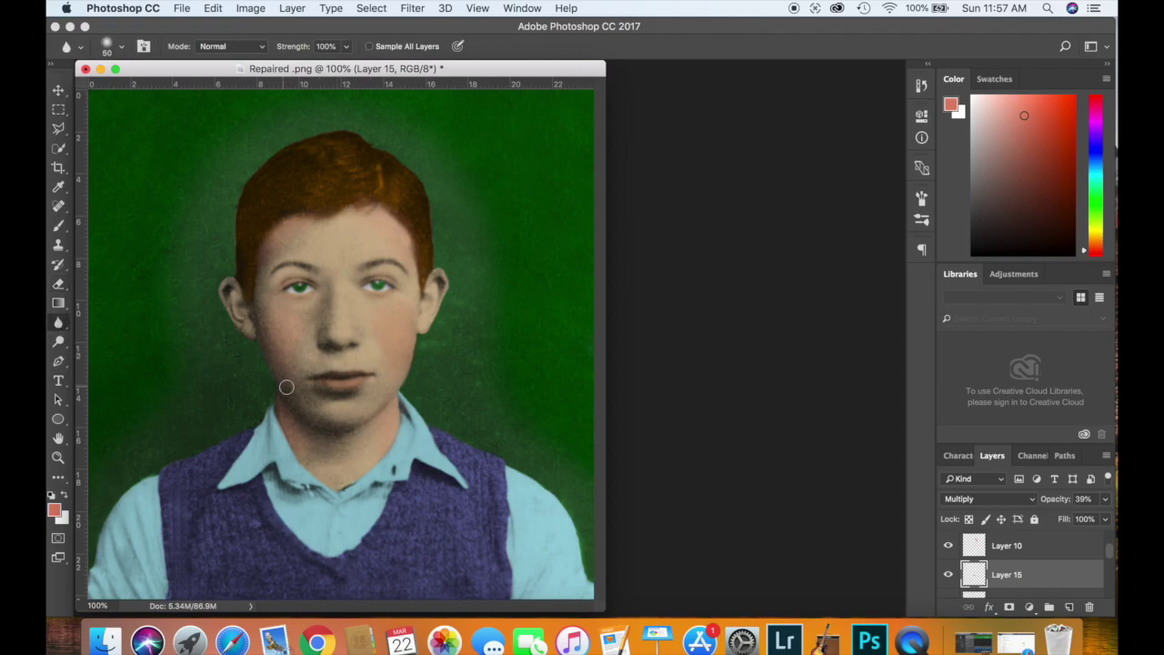
{"action": "key", "text": "bracketleft"}
{"action": "key", "text": "bracketleft"}
{"action": "key", "text": "bracketleft"}
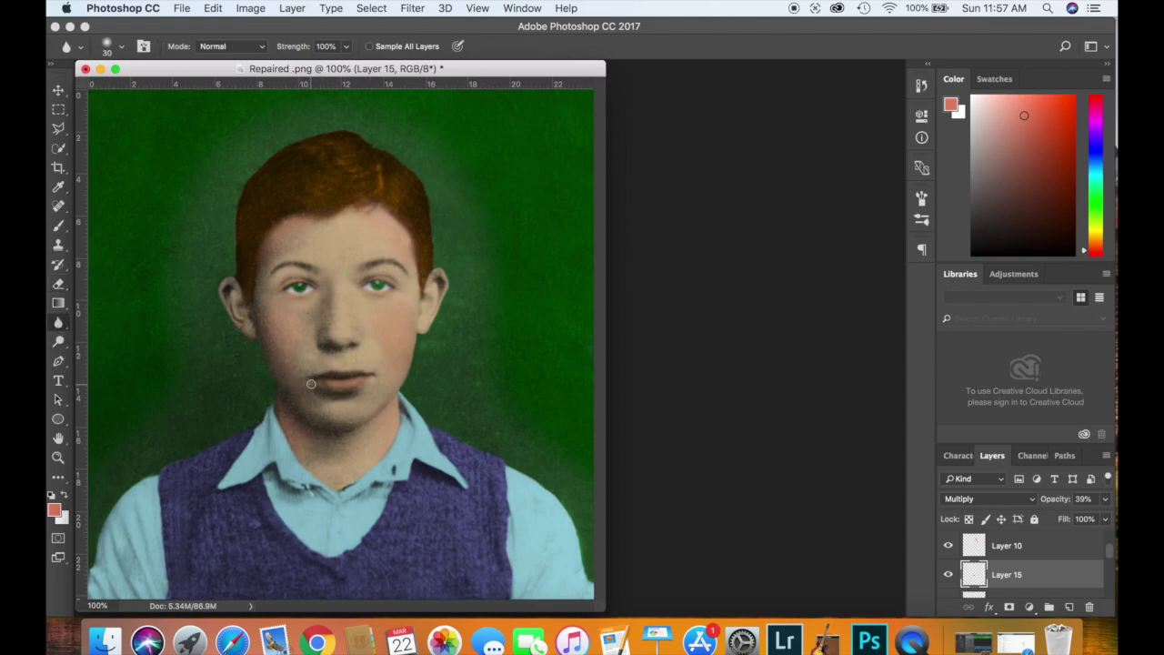